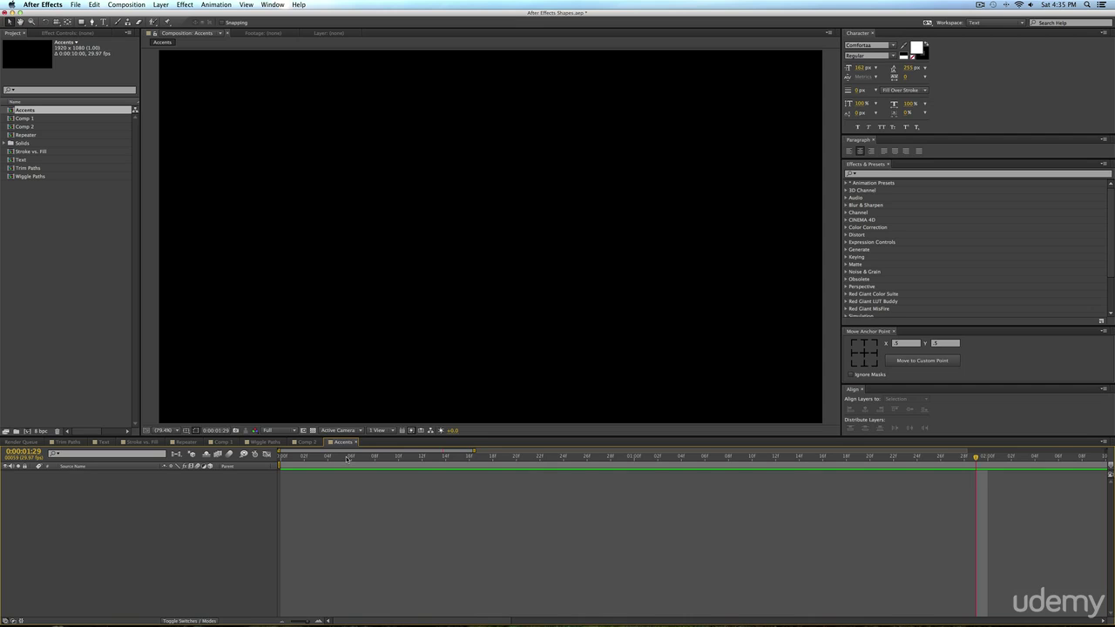
# Add a text layer reading "ACCENTS" to the empty Accents composition, with the playhead at the first frame.
pyautogui.press('Home')
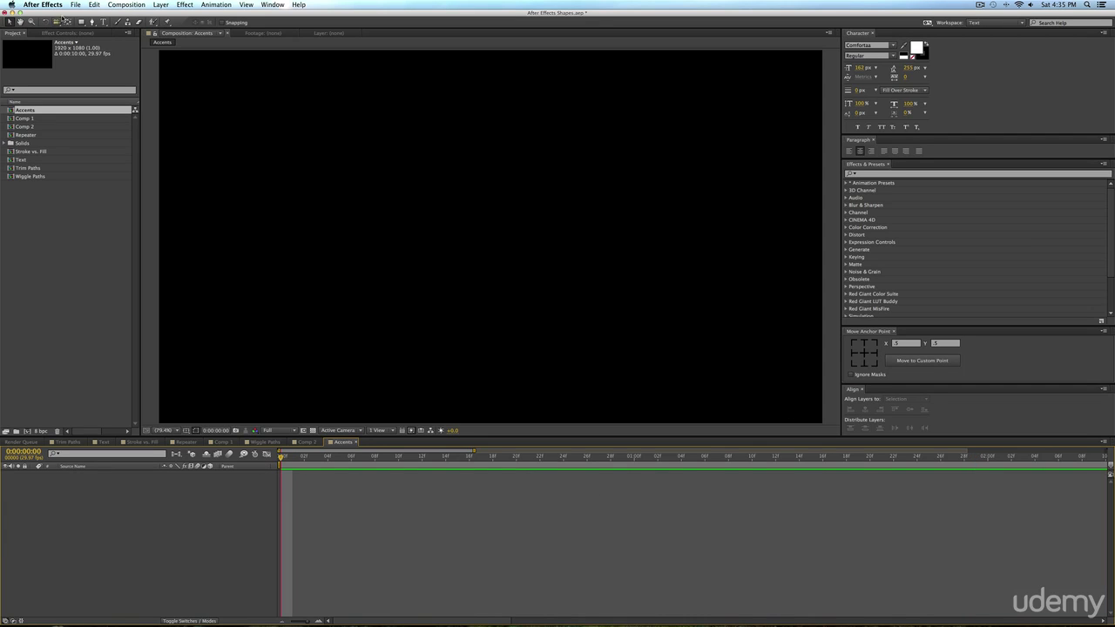
pyautogui.click(99, 21)
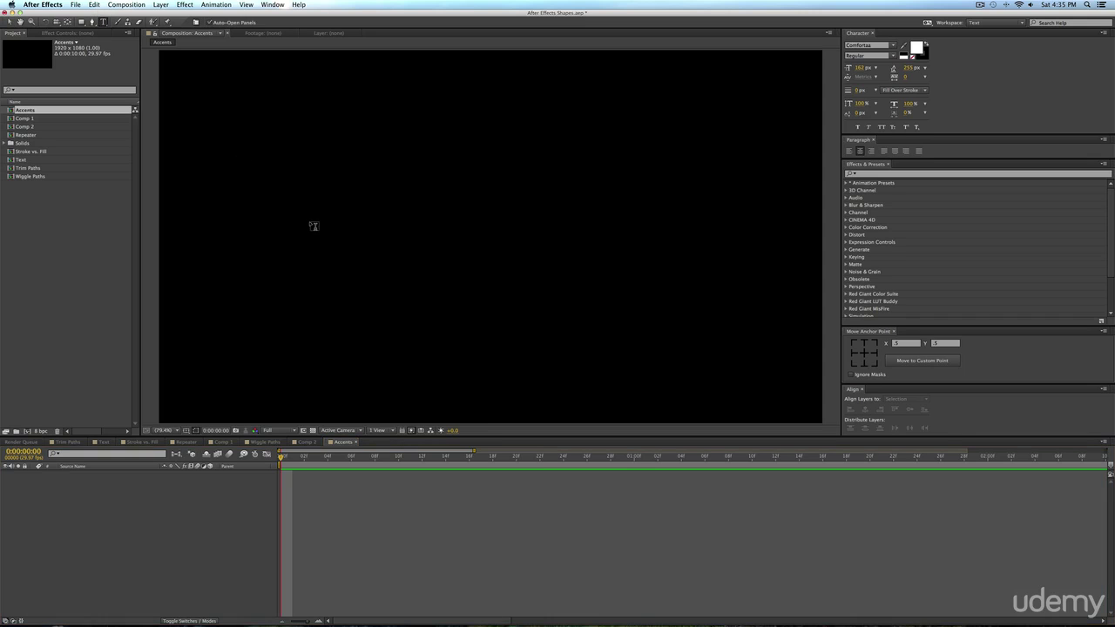
pyautogui.click(349, 242)
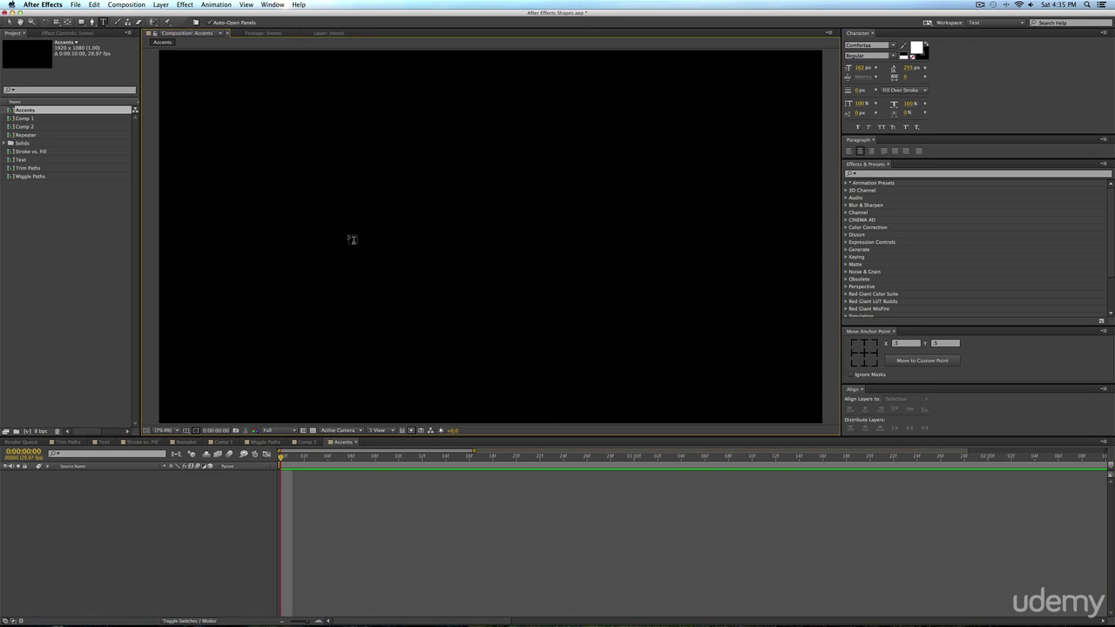
pyautogui.write('ACCENTS')
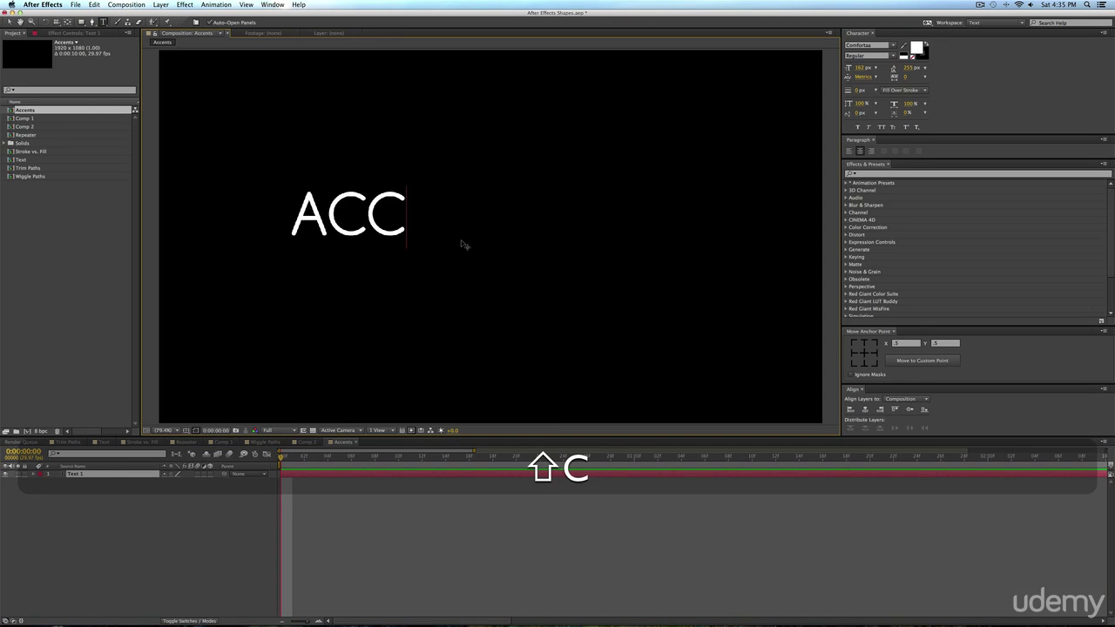
pyautogui.click(12, 21)
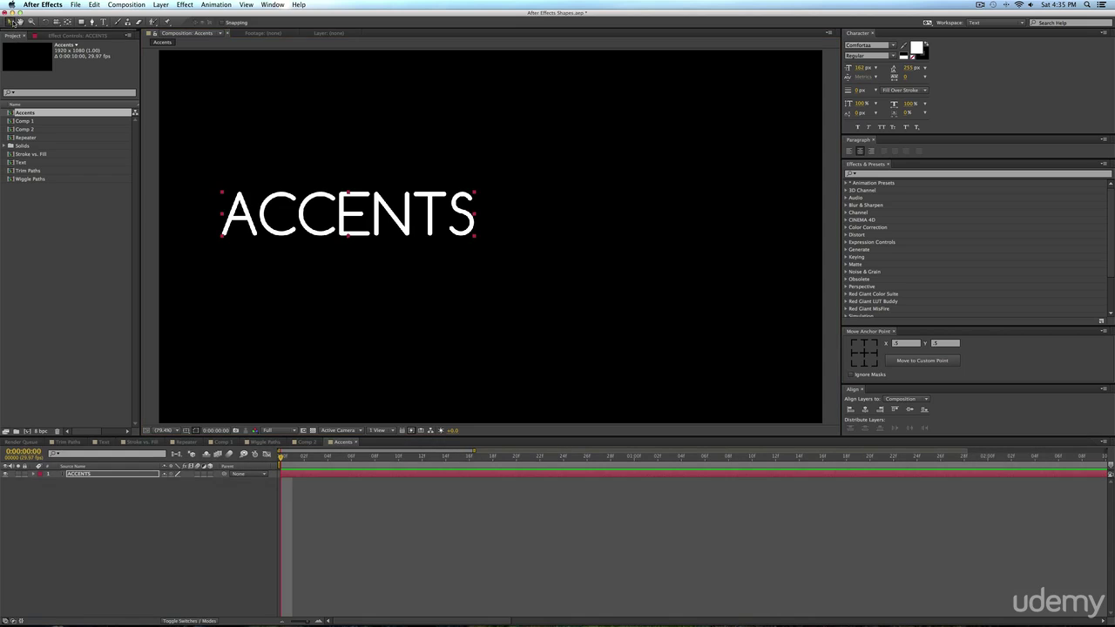
# Center the ACCENTS text horizontally and vertically in the composition, and move its anchor point to the middle of the text.
pyautogui.click(865, 409)
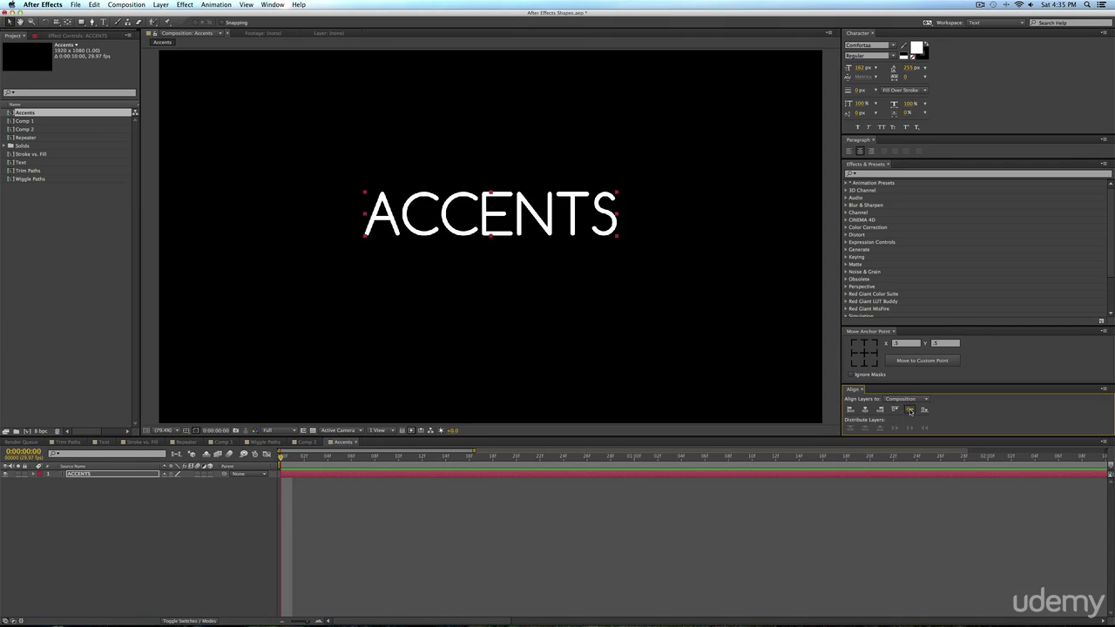
pyautogui.click(909, 410)
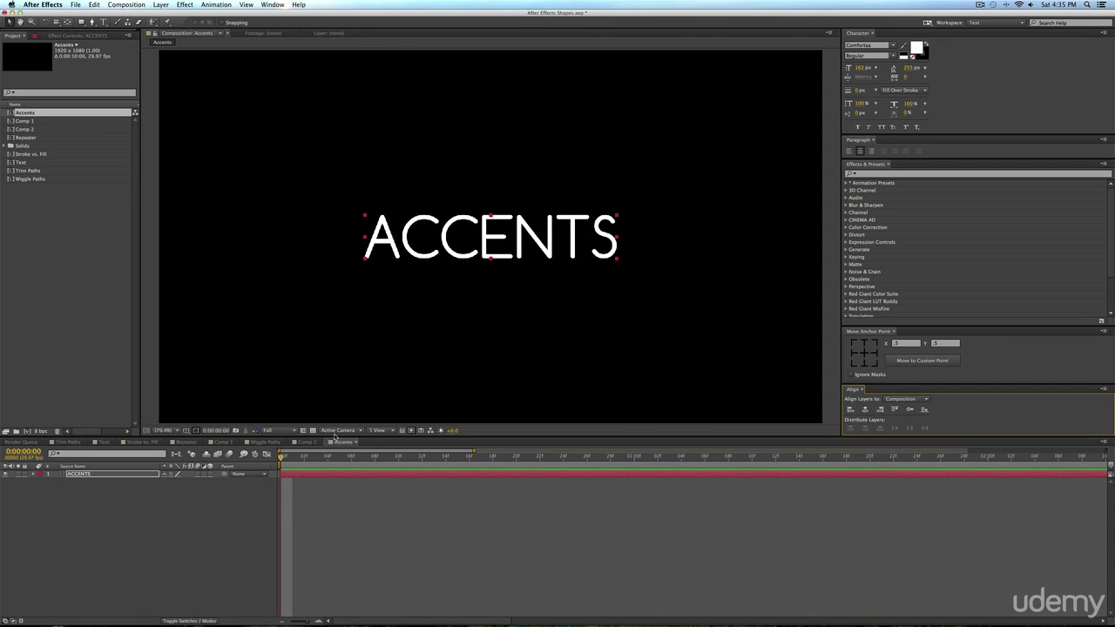
pyautogui.moveTo(336, 436); pyautogui.dragTo(336, 457)
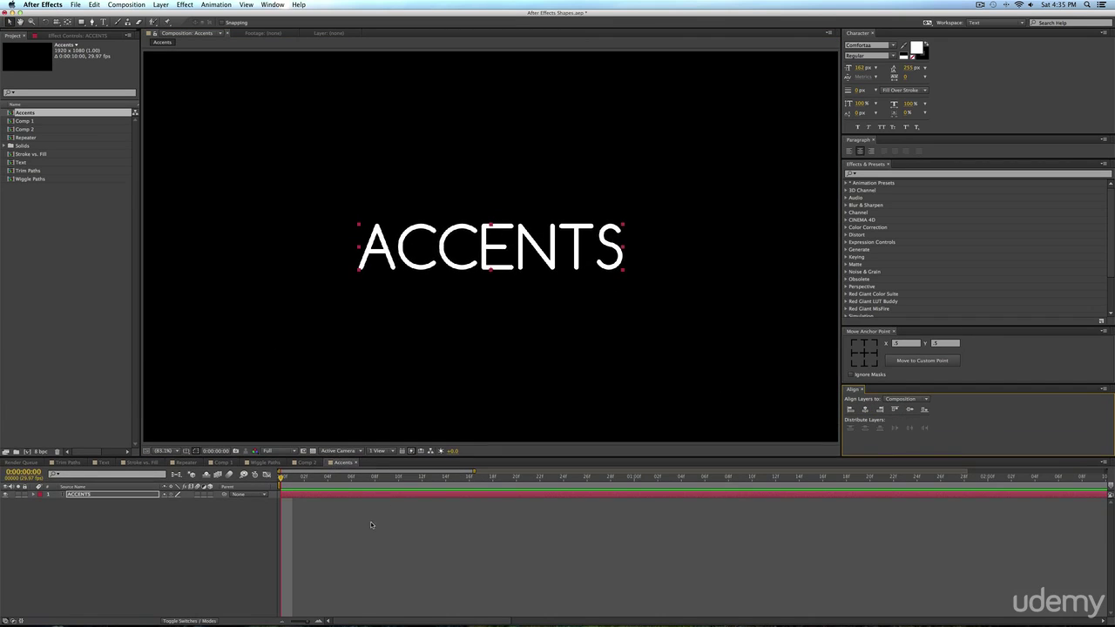
pyautogui.click(371, 524)
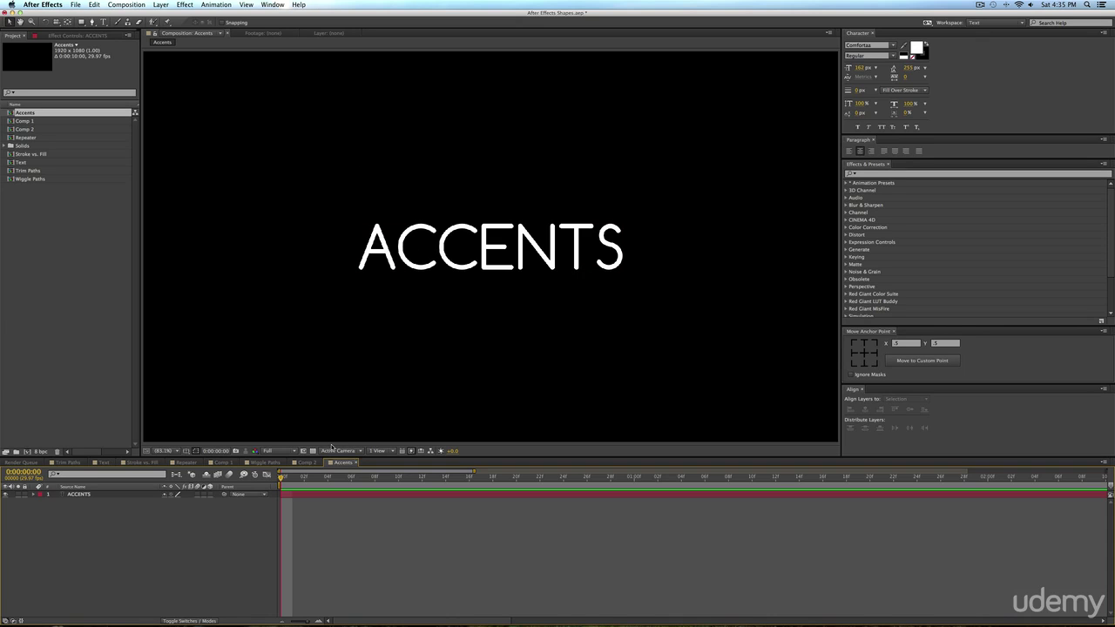
pyautogui.click(269, 495)
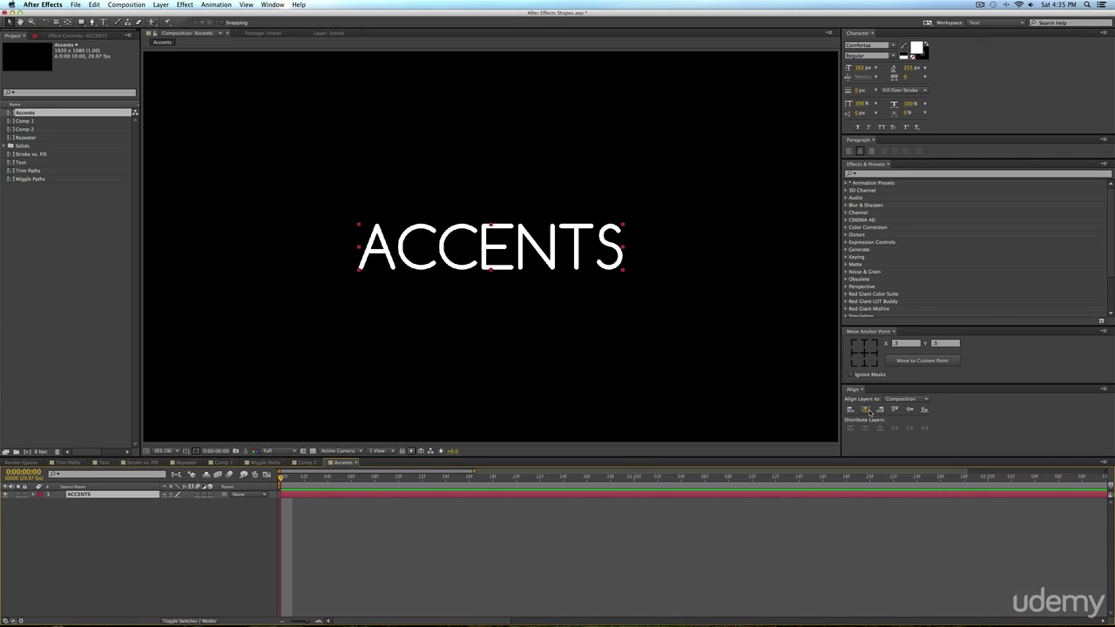
pyautogui.click(864, 353)
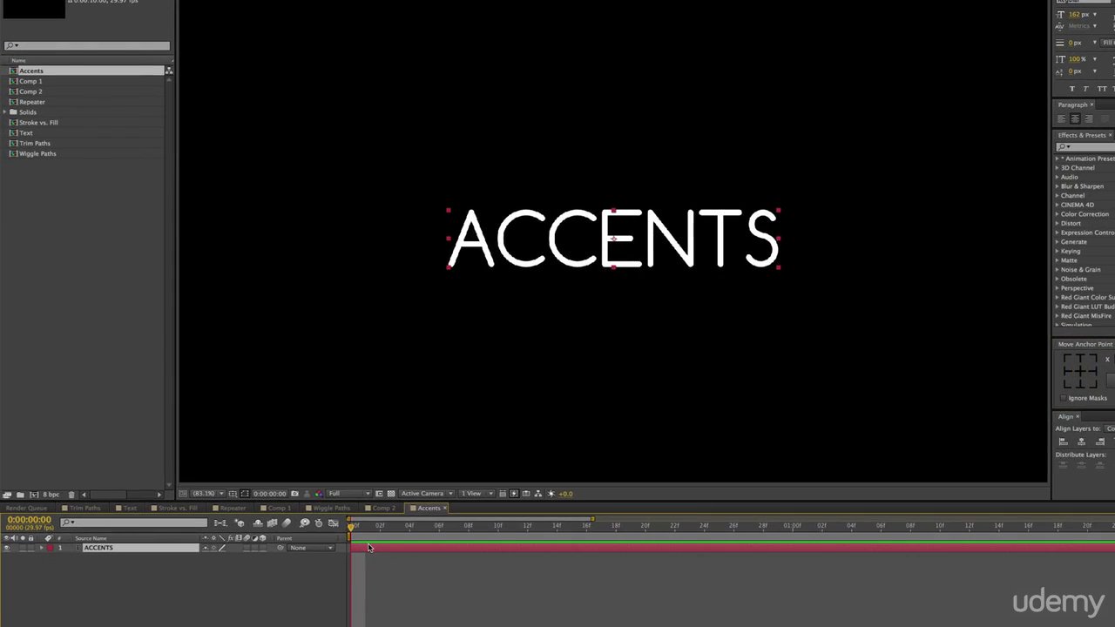
# Animate the text layer's Scale from 0% at frame 0 to 100% at frame 20.
pyautogui.press('s')
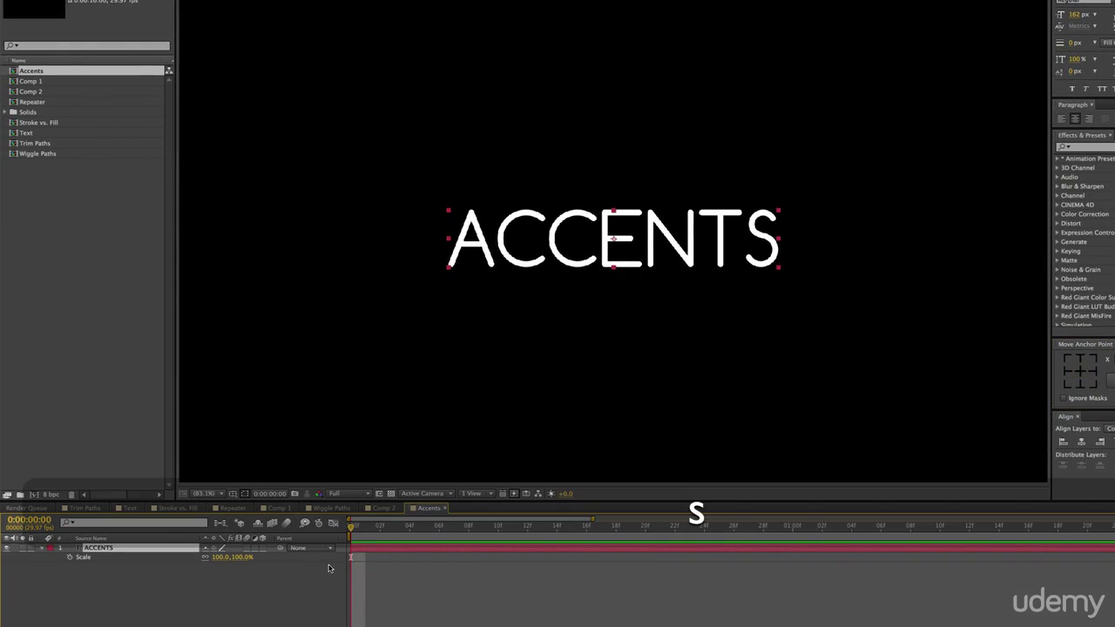
pyautogui.click(70, 556)
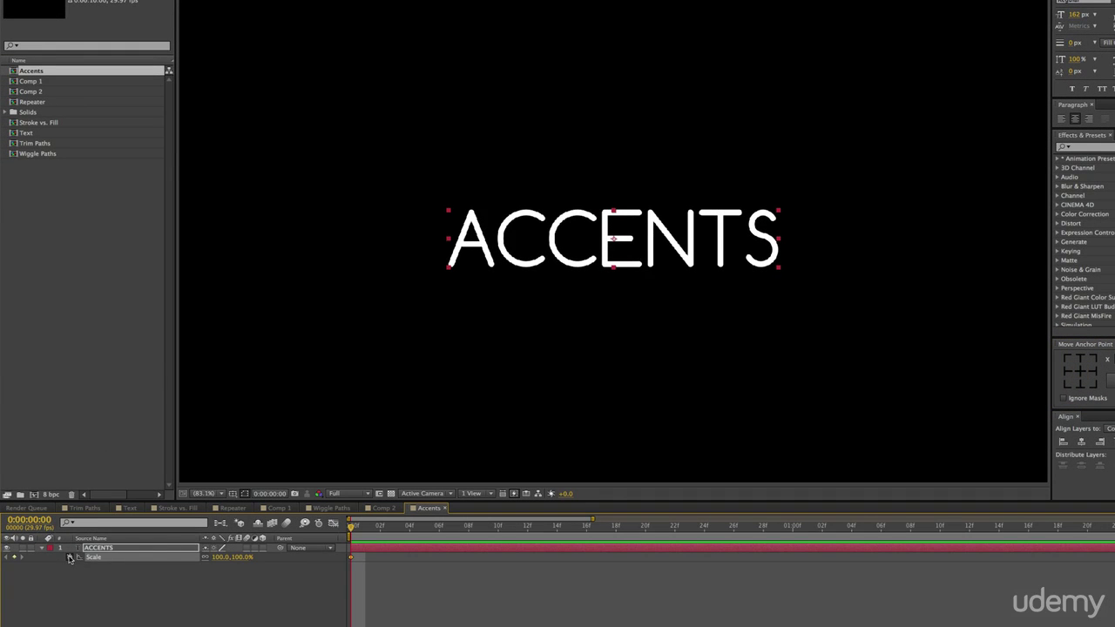
pyautogui.press('alt')
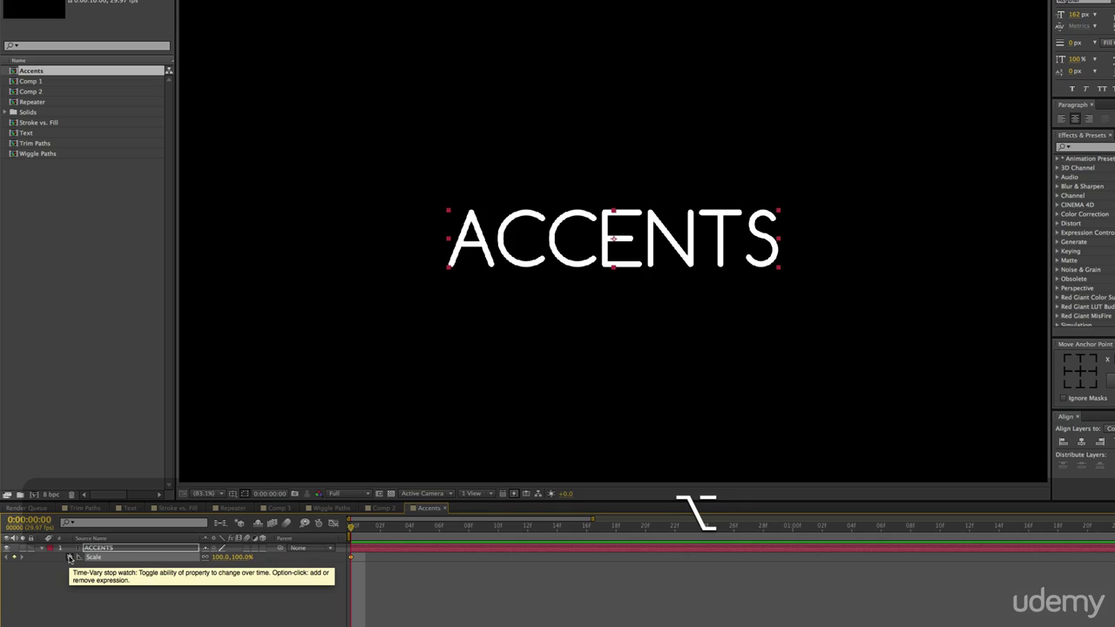
pyautogui.hotkey('alt', 'shift', 'Right')
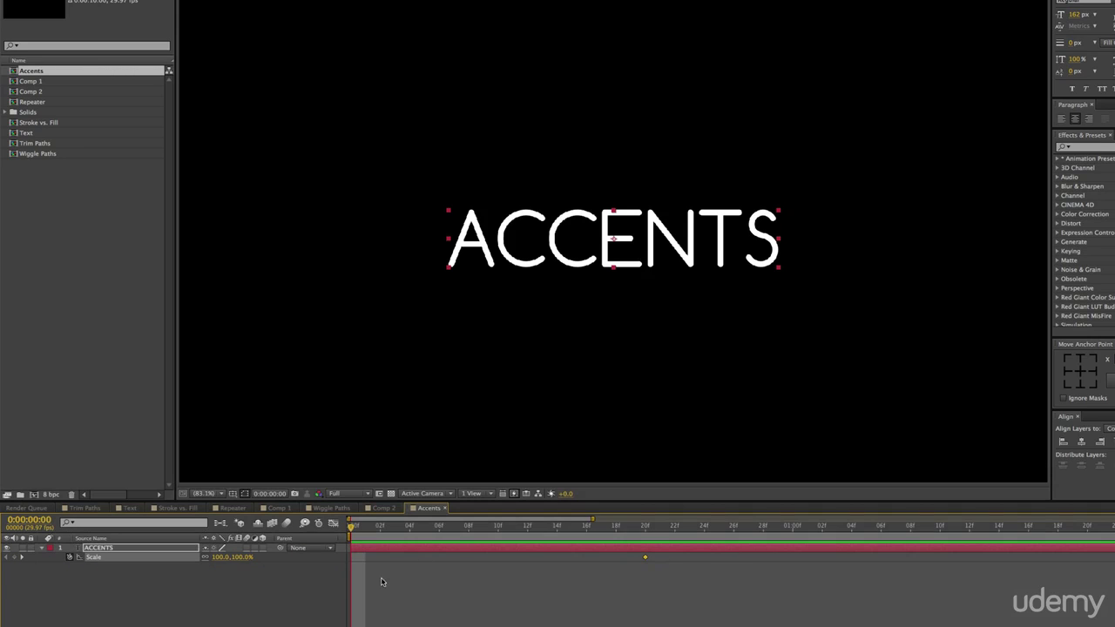
pyautogui.click(225, 557)
pyautogui.write('0')
pyautogui.press('Return')
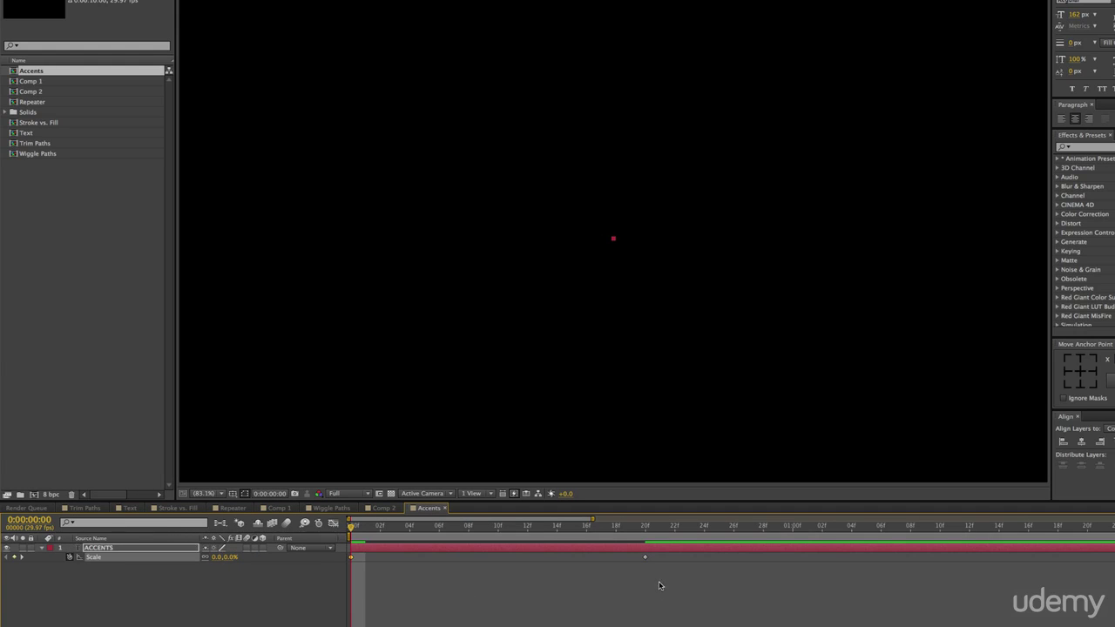
# Apply Easy Ease to both Scale keyframes and extend their speed graph handles toward the middle to form a sharp central peak.
pyautogui.moveTo(660, 587); pyautogui.dragTo(347, 538)
pyautogui.press('F9')
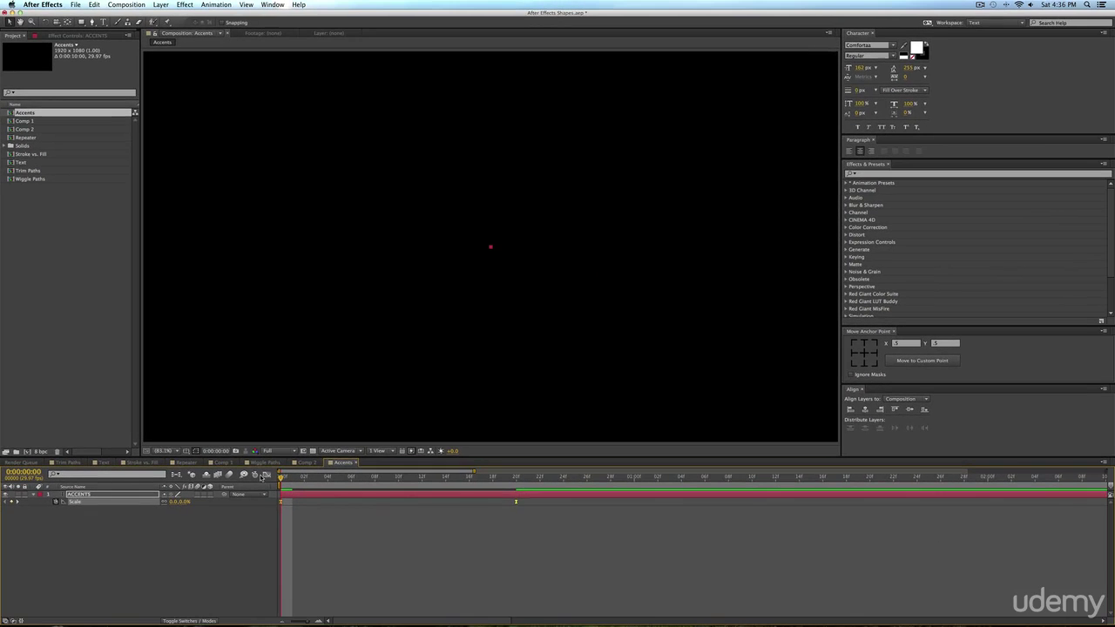
pyautogui.click(332, 523)
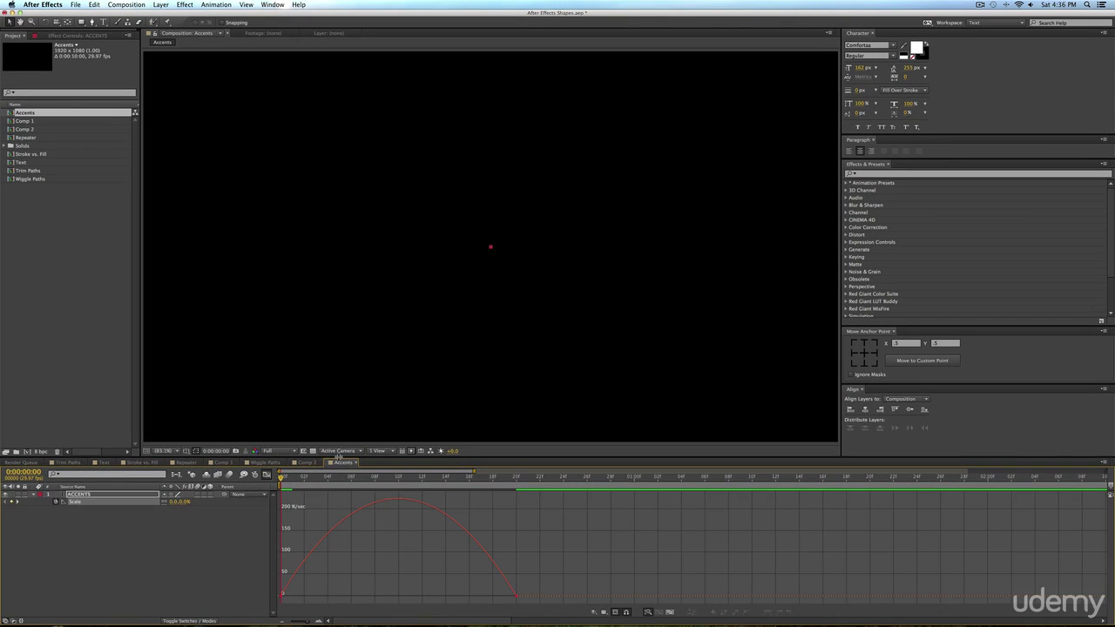
pyautogui.moveTo(339, 456); pyautogui.dragTo(353, 359)
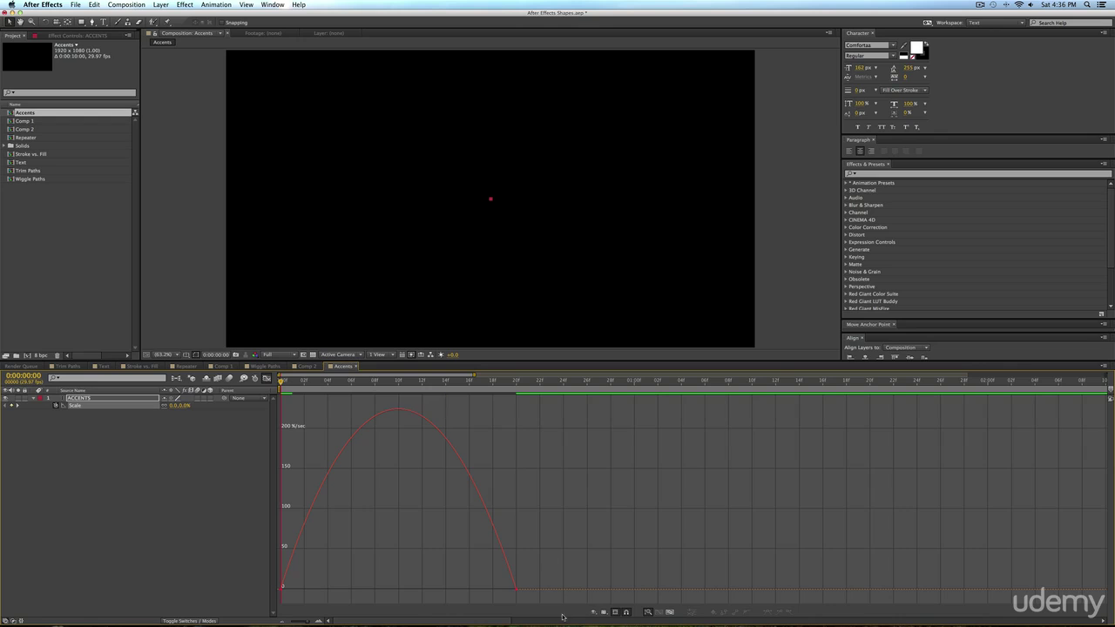
pyautogui.moveTo(553, 573); pyautogui.dragTo(200, 601)
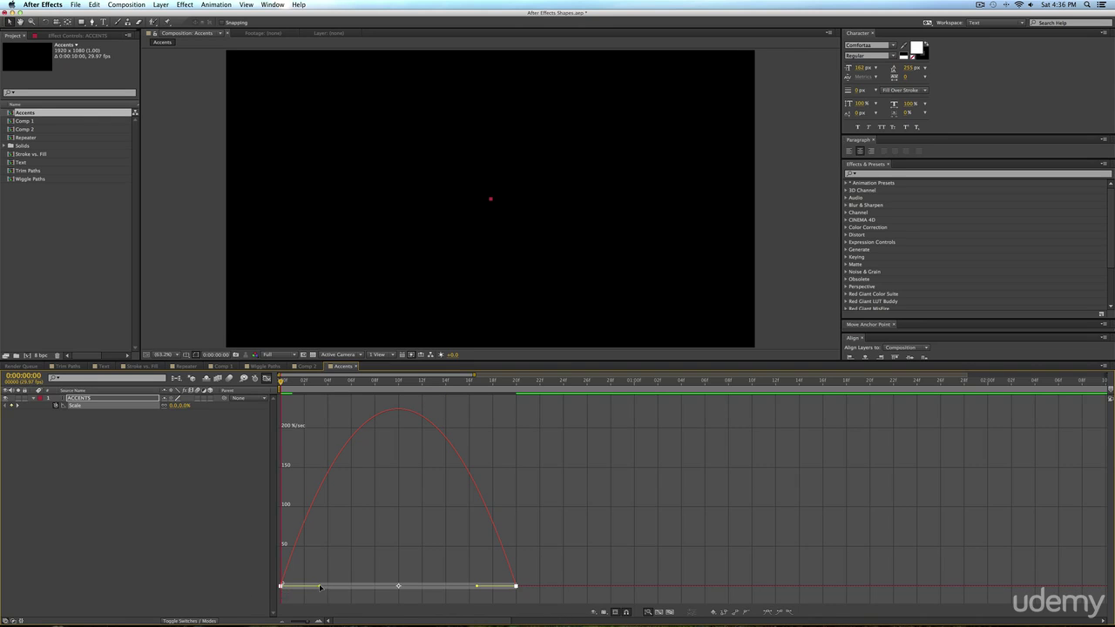
pyautogui.moveTo(320, 587); pyautogui.dragTo(381, 588)
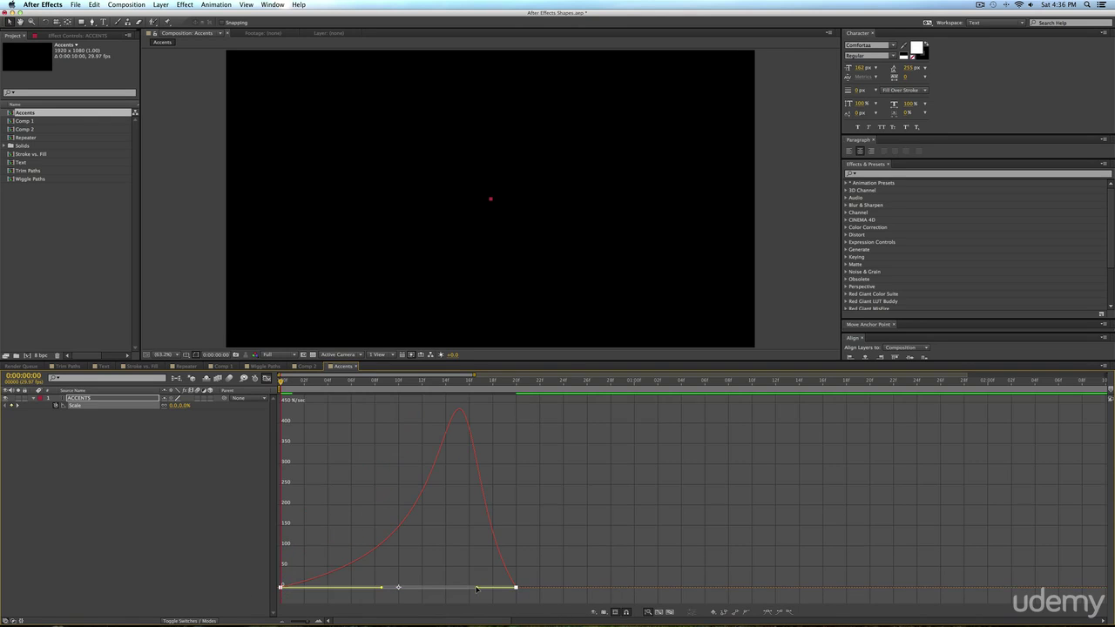
pyautogui.moveTo(477, 588); pyautogui.dragTo(418, 588)
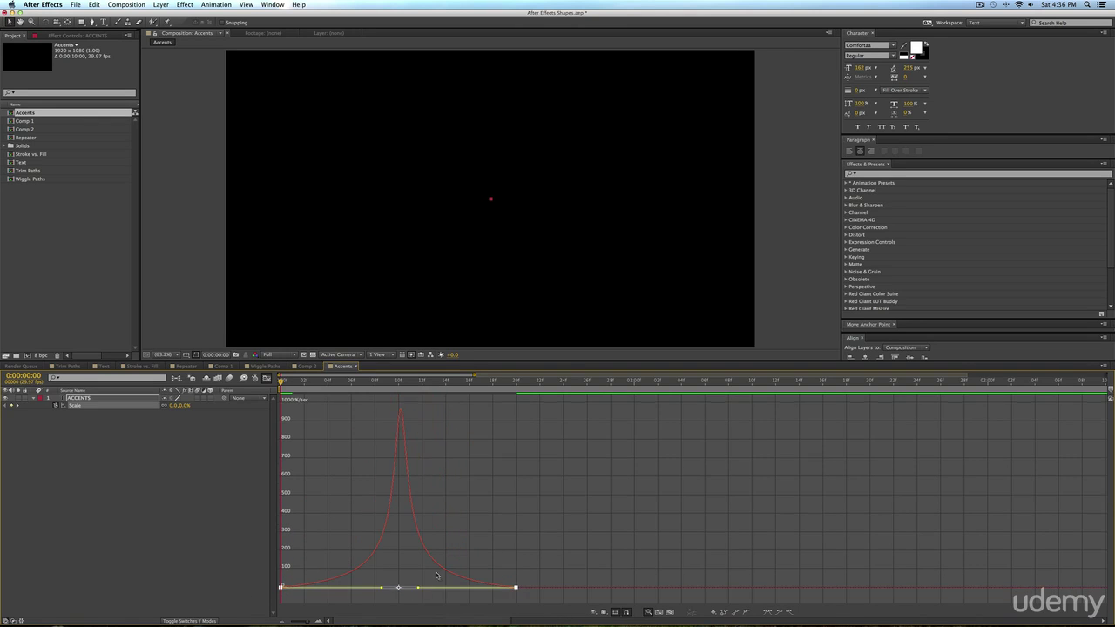
# Close the graph editor and preview the eased scale animation.
pyautogui.click(267, 378)
pyautogui.press('KP_0')
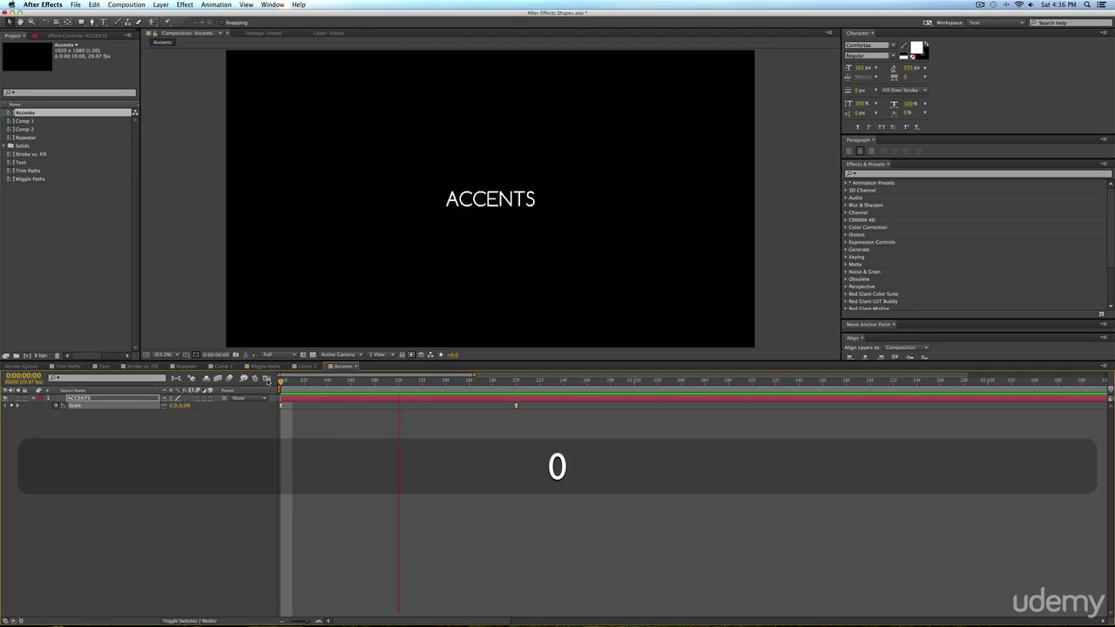
pyautogui.press('space')
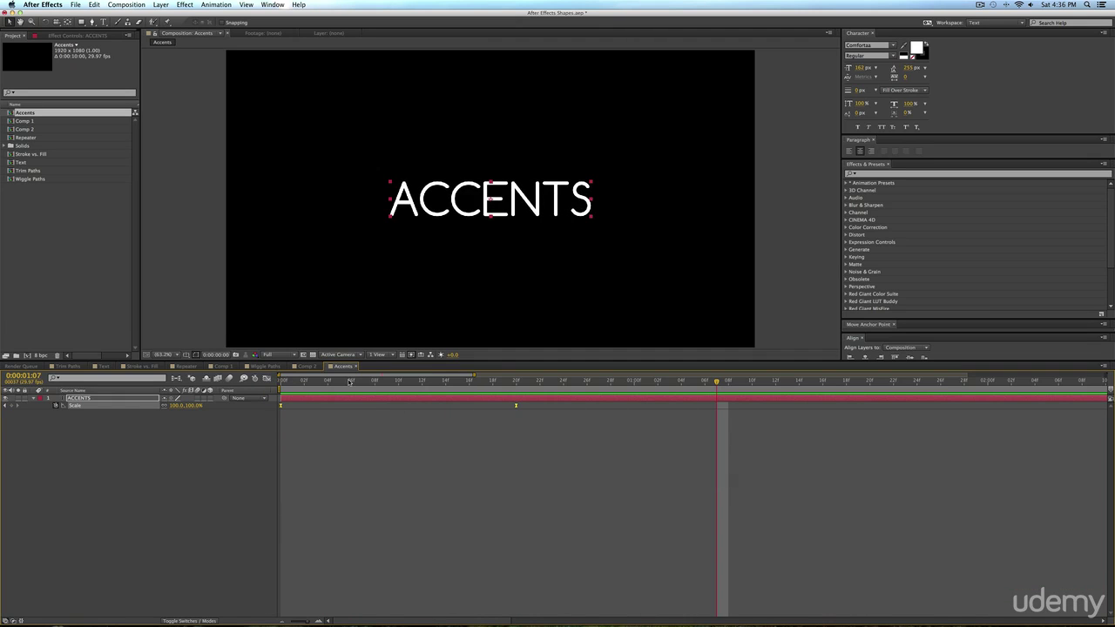
# Display Scale as a value graph and raise both keyframes' handles so the curve overshoots 100% before frame 20.
pyautogui.moveTo(350, 383); pyautogui.dragTo(518, 383)
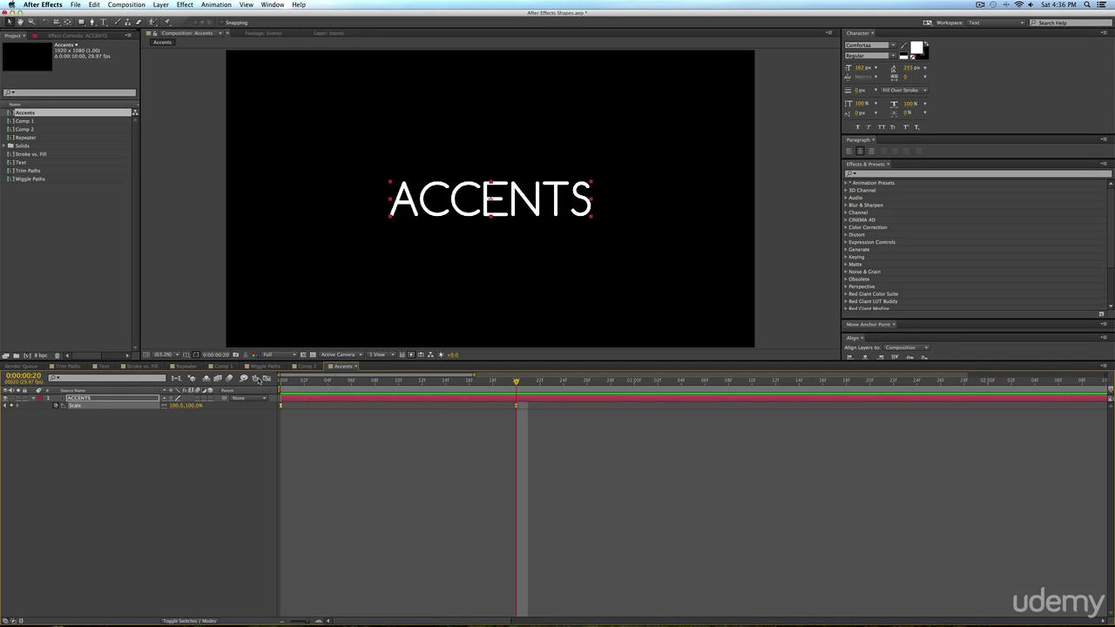
pyautogui.click(268, 380)
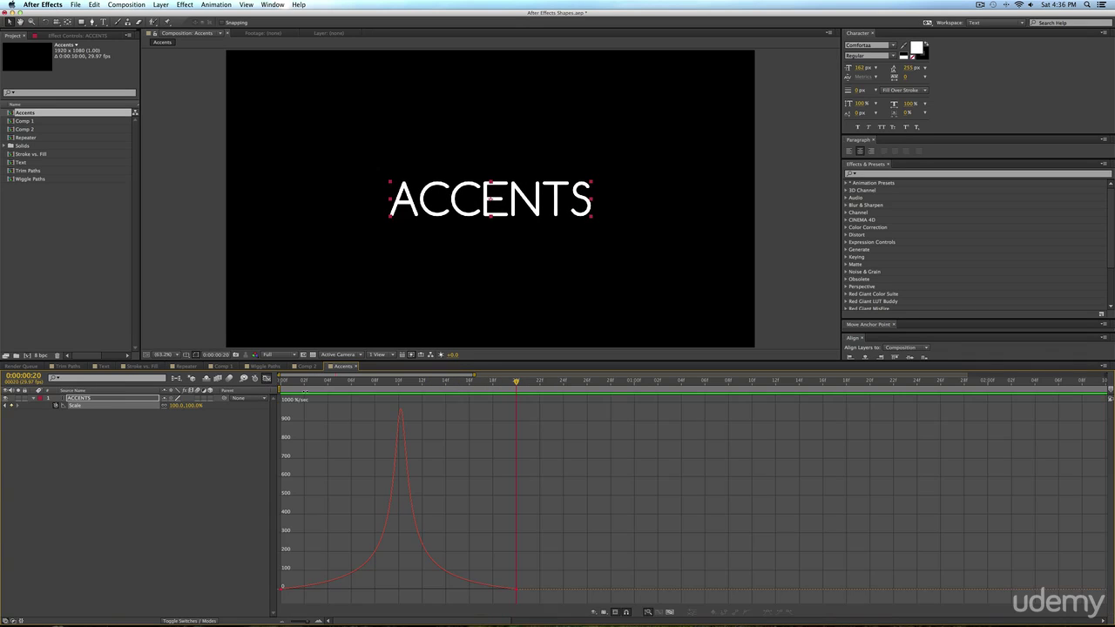
pyautogui.click(604, 615)
pyautogui.click(631, 540)
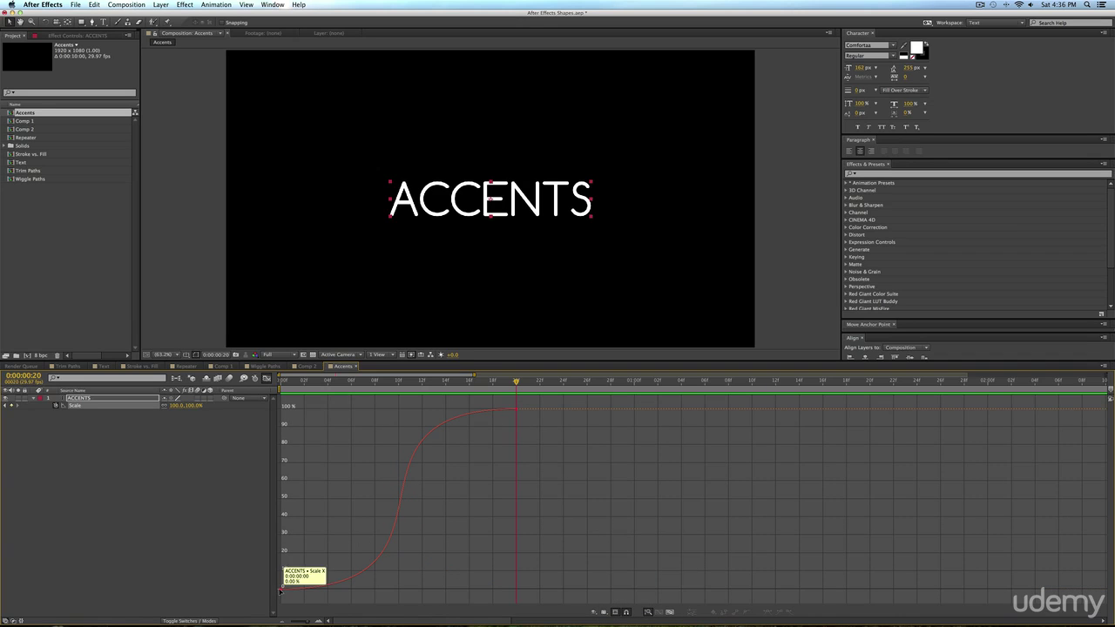
pyautogui.click(280, 588)
pyautogui.moveTo(478, 590); pyautogui.dragTo(443, 406)
pyautogui.moveTo(320, 420); pyautogui.dragTo(400, 410)
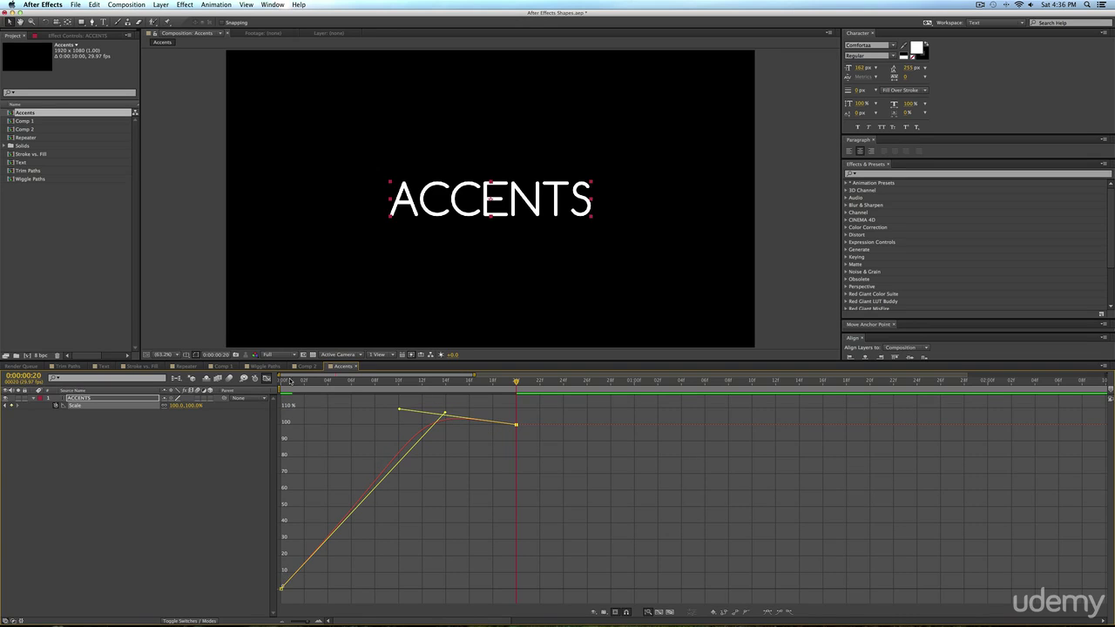
# Preview the scale animation with the overshooting curve.
pyautogui.press('0')
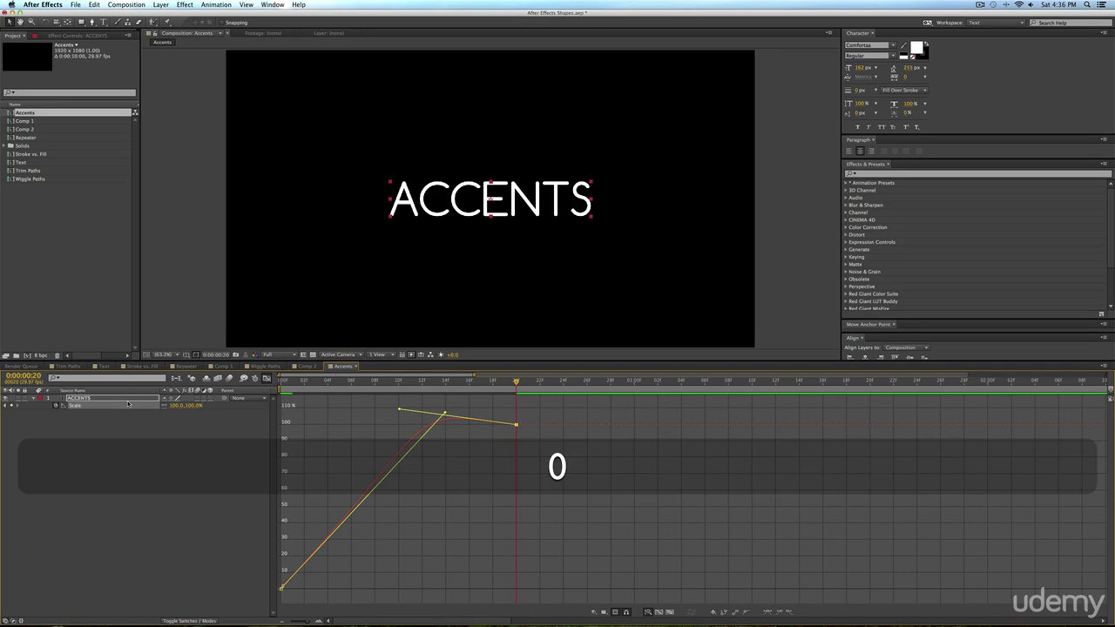
pyautogui.press('0')
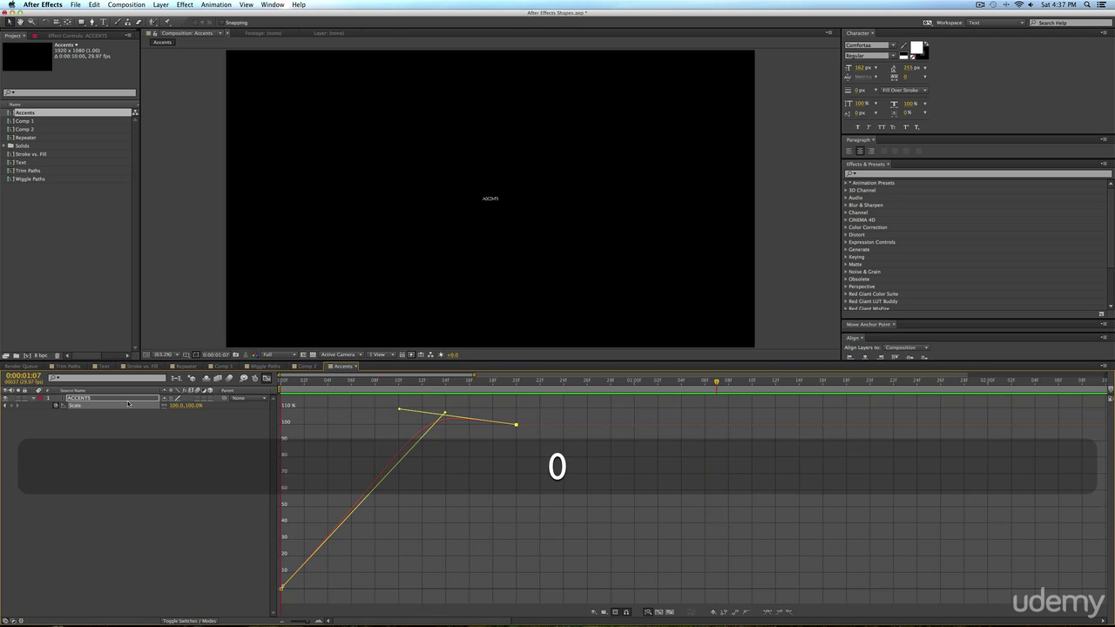
pyautogui.press('space')
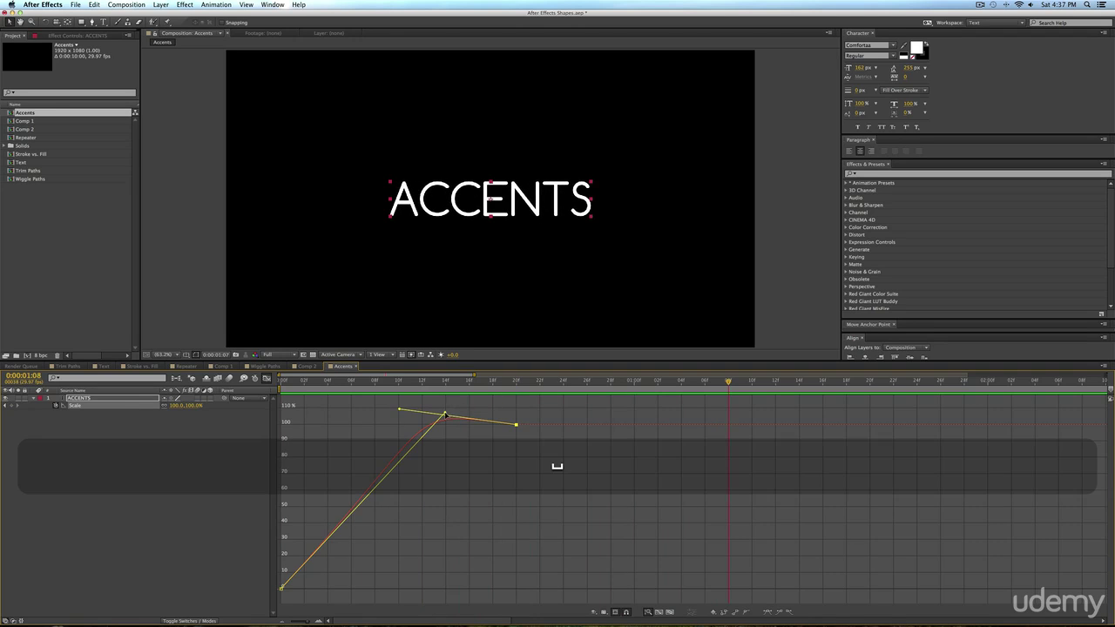
# Refine the Scale overshoot by moving the curve handles closer to the frame 20 keyframe, and preview the animation outside the graph editor.
pyautogui.moveTo(445, 415); pyautogui.dragTo(472, 425)
pyautogui.press('0')
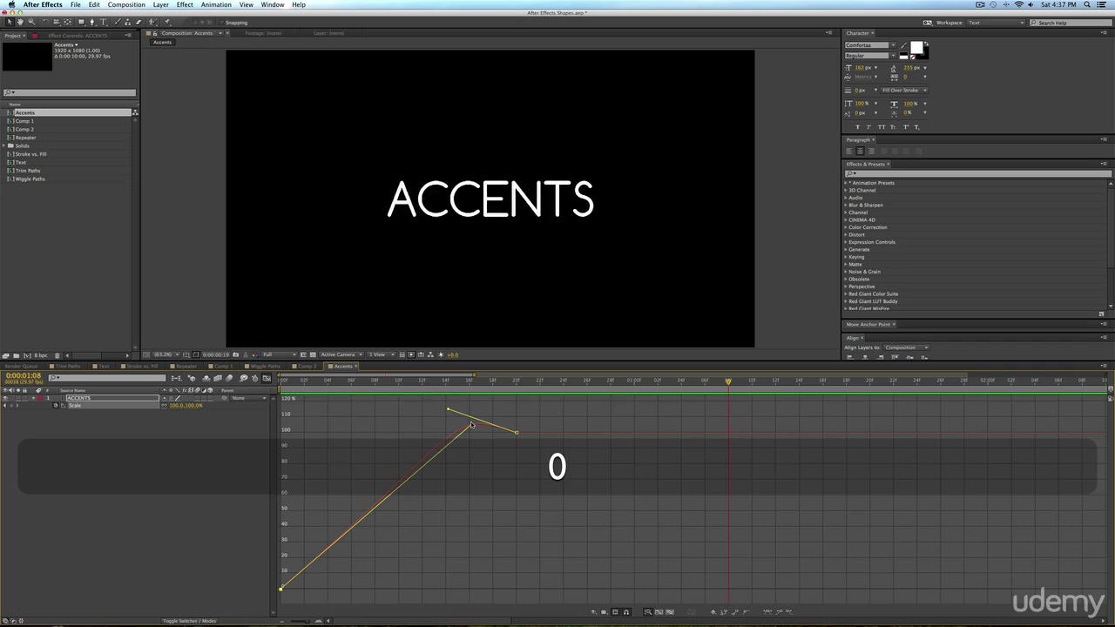
pyautogui.press('space')
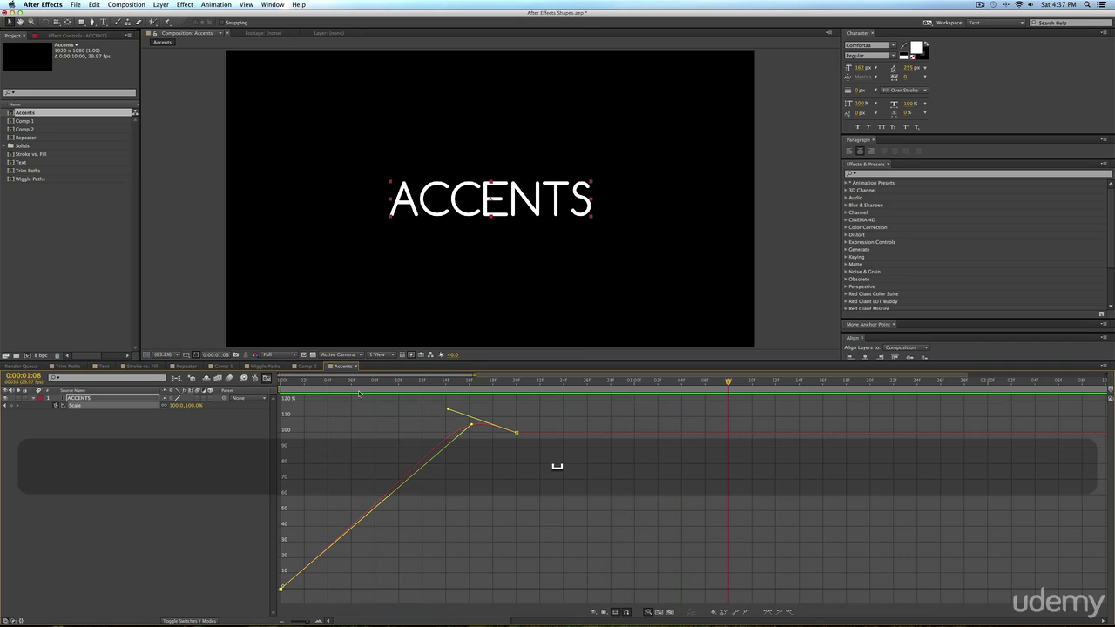
pyautogui.click(268, 378)
pyautogui.press('0')
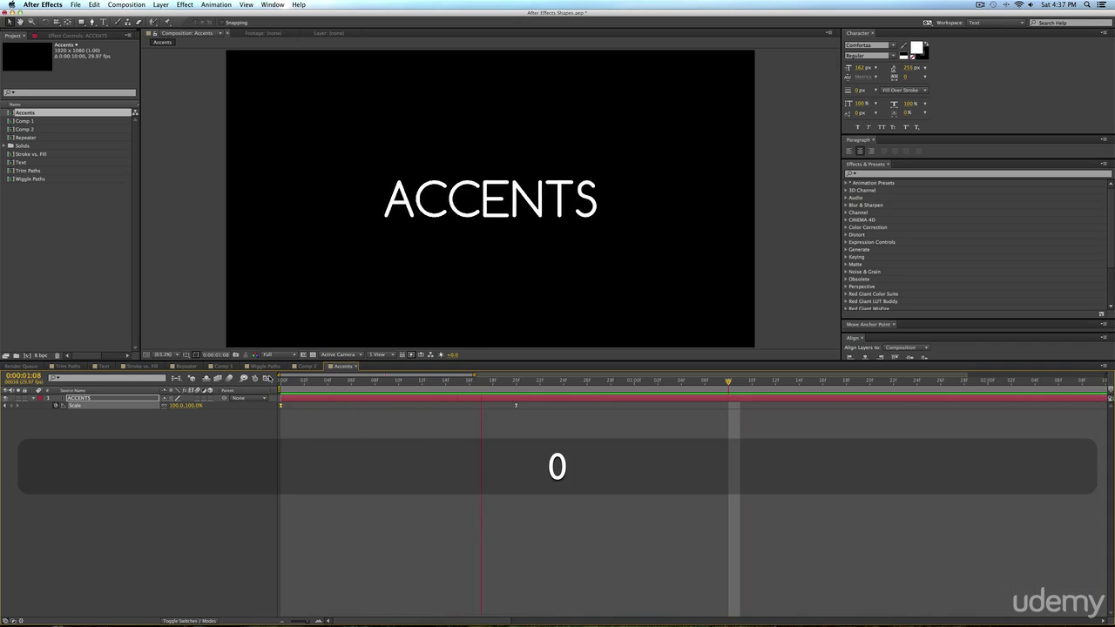
pyautogui.press('space')
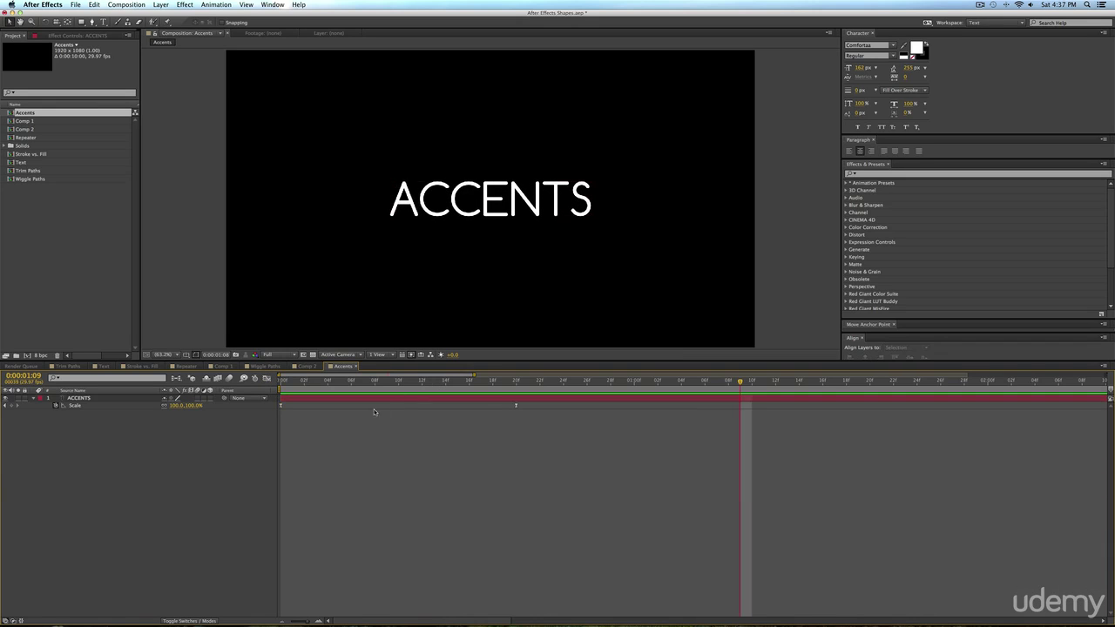
# Preview the ACCENTS title's scale animation from the first frame.
pyautogui.moveTo(328, 384); pyautogui.dragTo(288, 383)
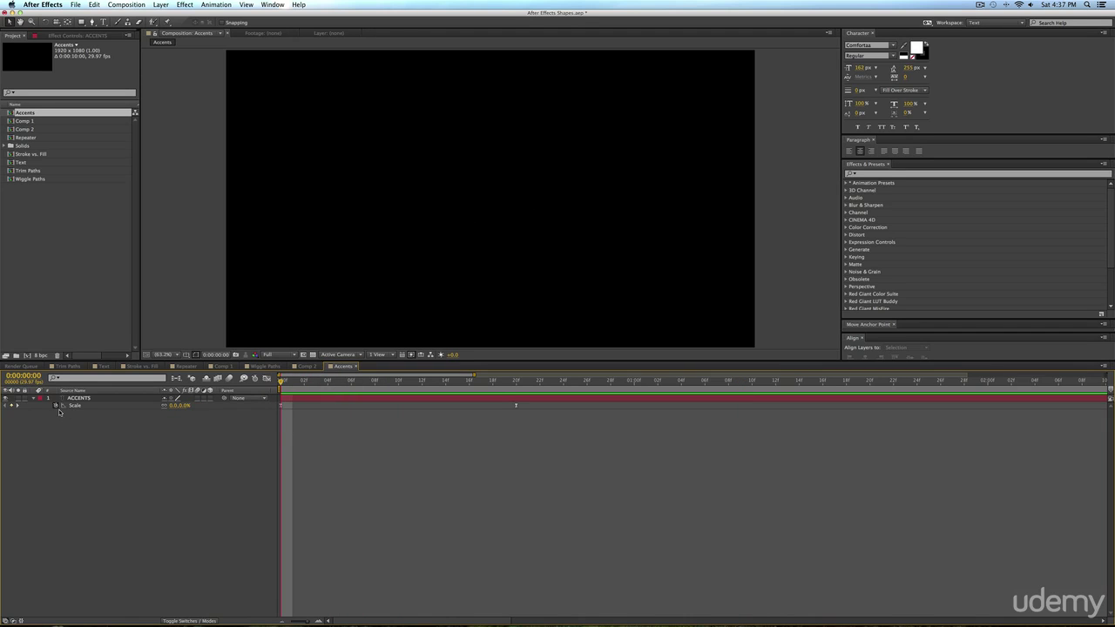
pyautogui.press('0')
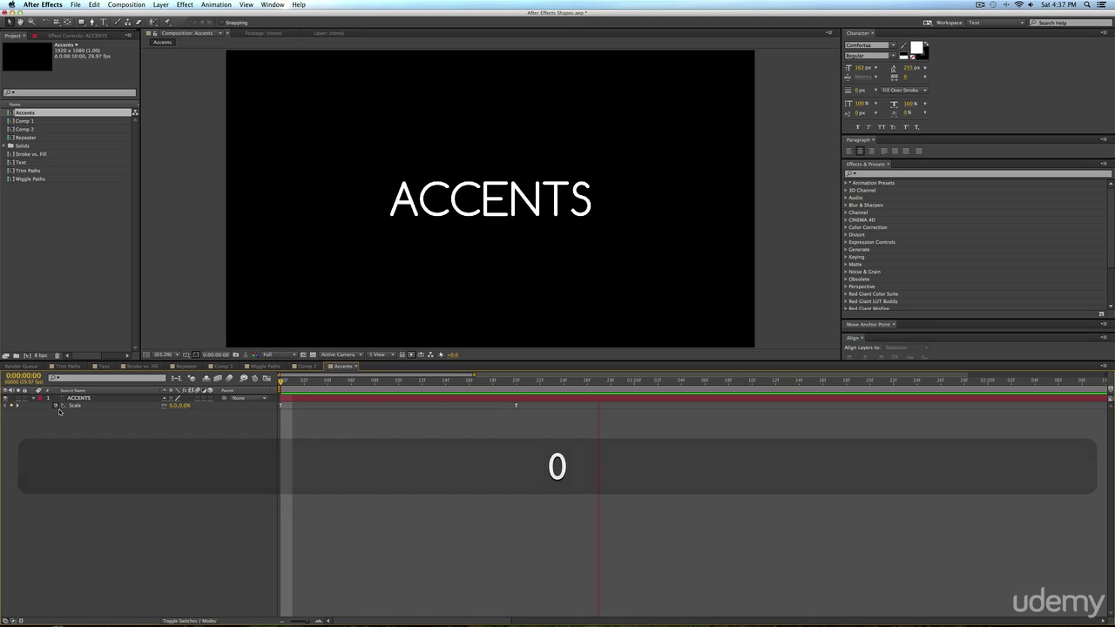
pyautogui.press('0')
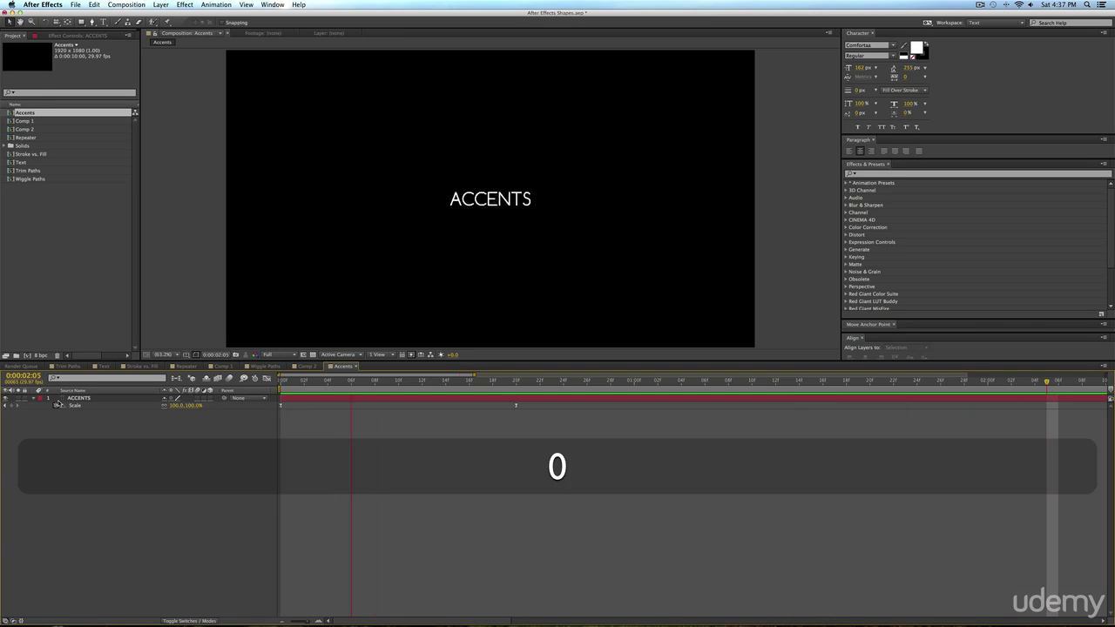
pyautogui.press('space')
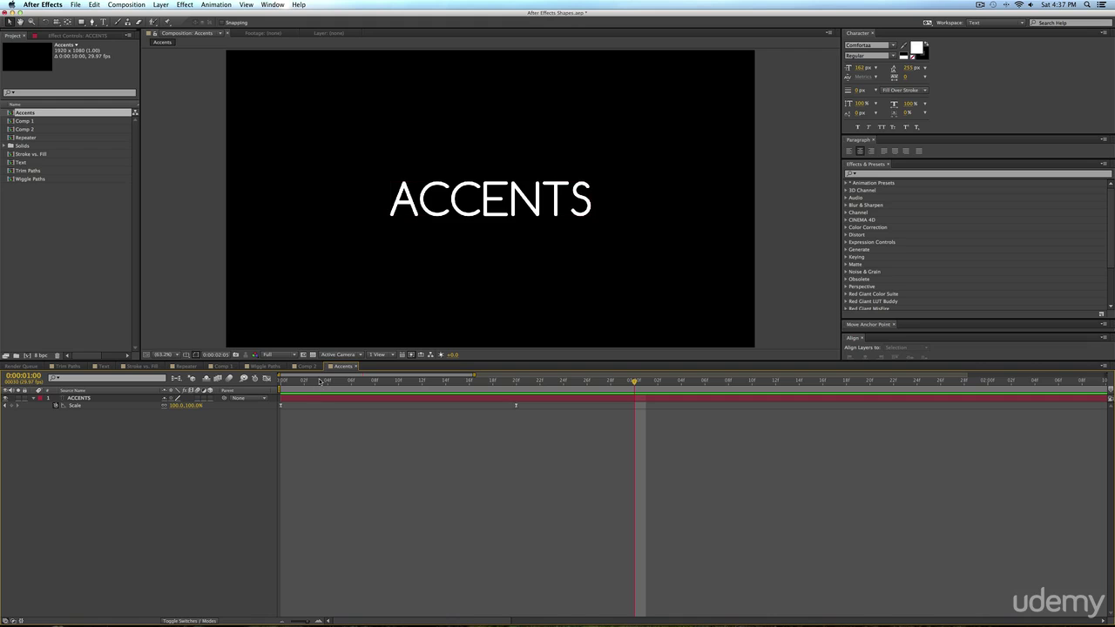
# Add a new, empty shape layer above the ACCENTS text with the time at frame 0.
pyautogui.press('Home')
pyautogui.rightClick(318, 442)
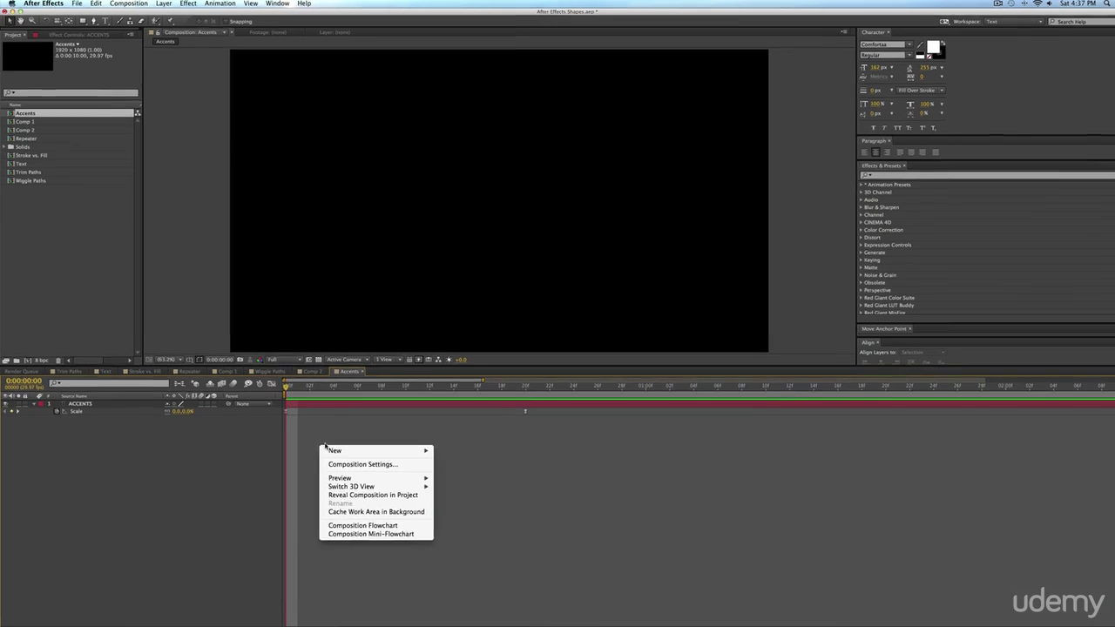
pyautogui.moveTo(345, 447)
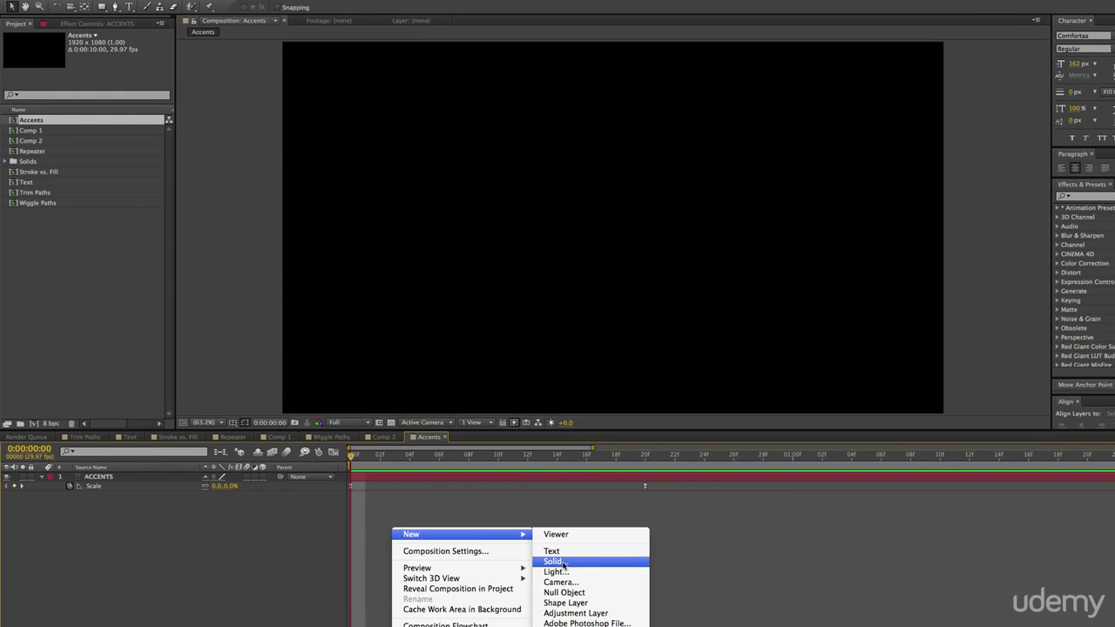
pyautogui.click(564, 603)
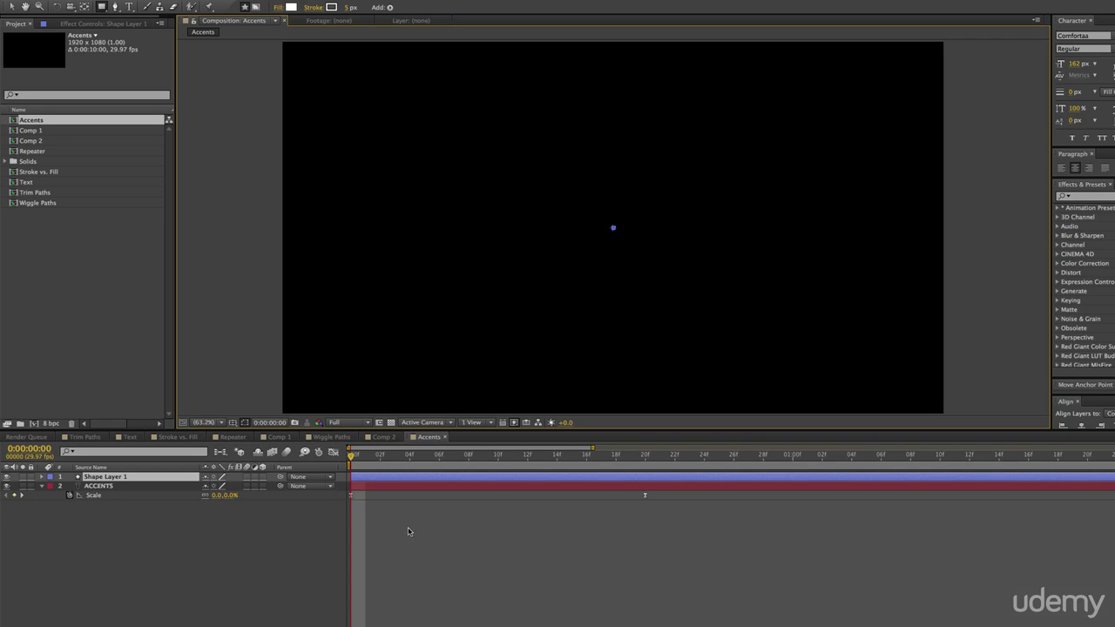
# Draw a short, straight vertical line upward from the composition's centre with the Pen tool.
pyautogui.click(116, 7)
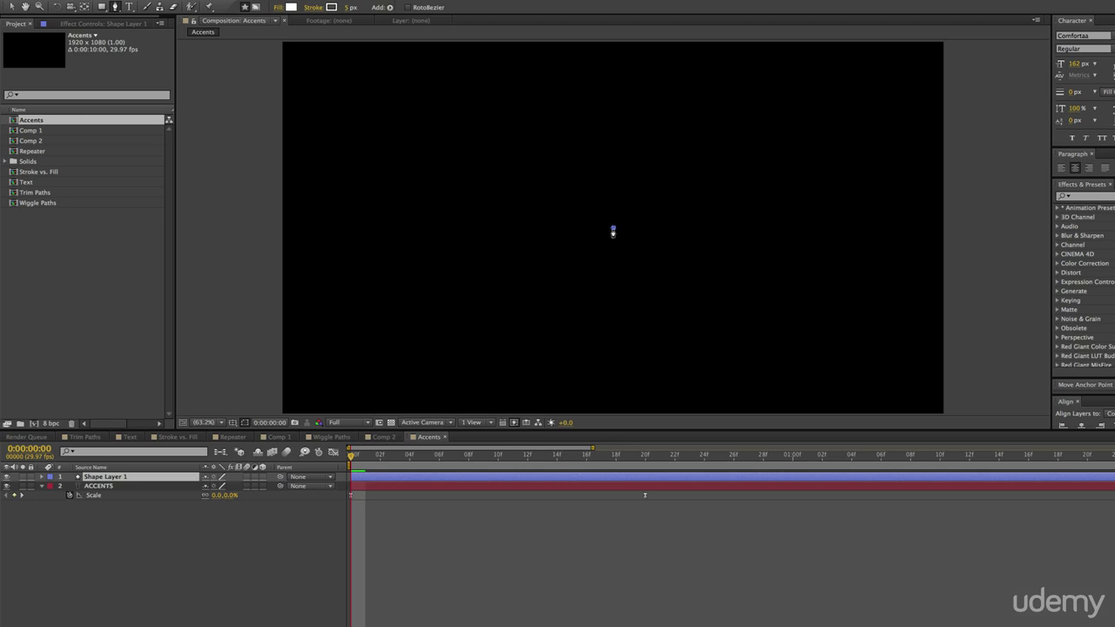
pyautogui.click(613, 230)
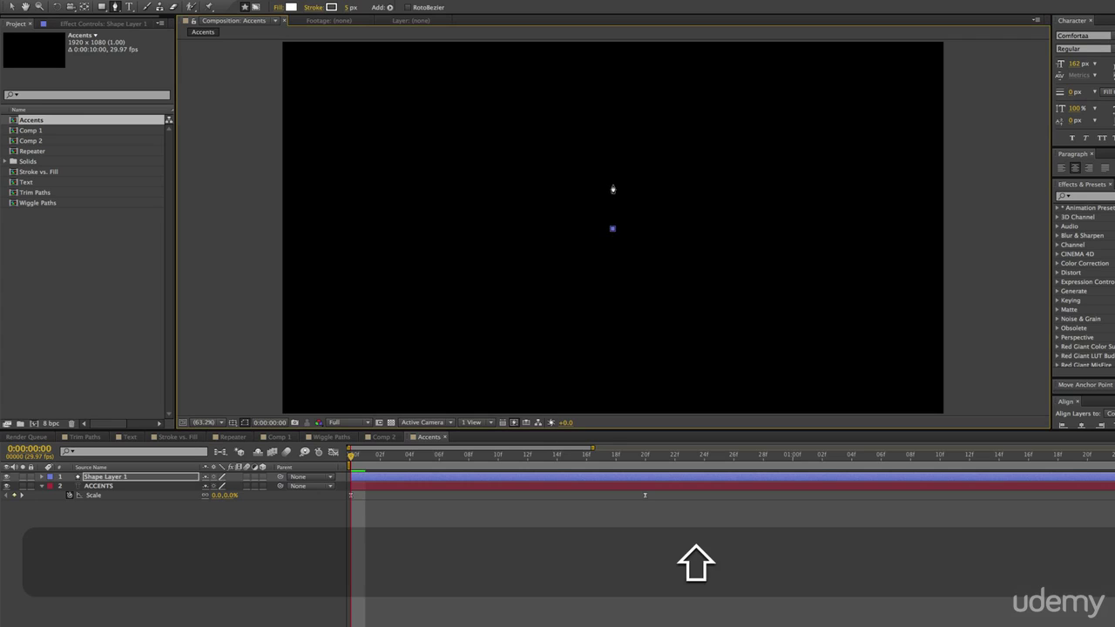
pyautogui.keyDown('shift'); pyautogui.click(613, 185); pyautogui.keyUp('shift')
pyautogui.click(474, 470)
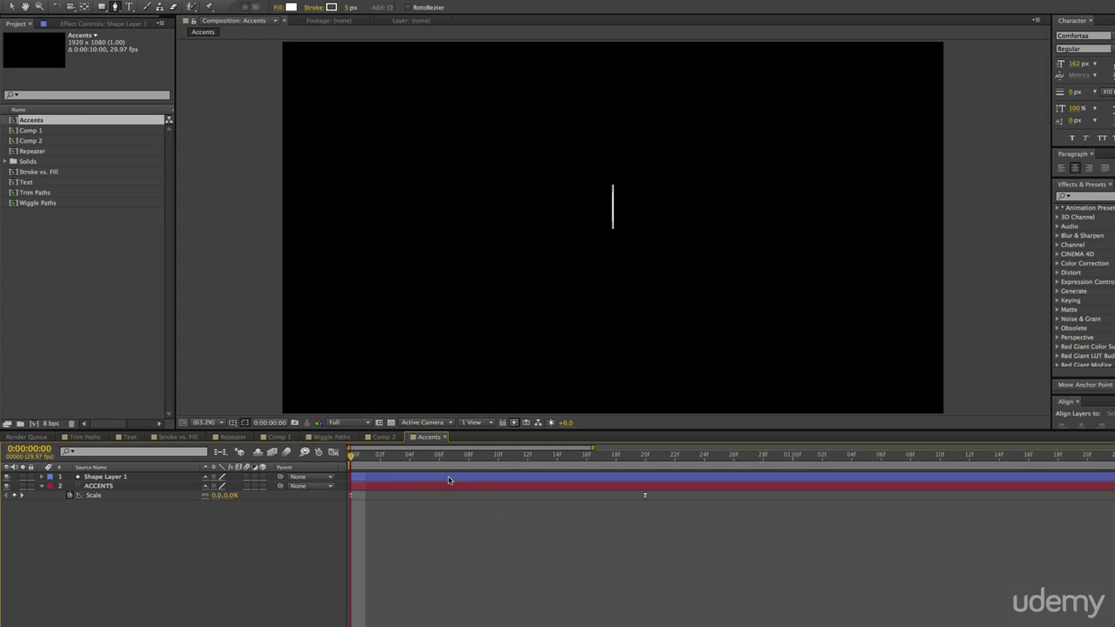
# Set the Stroke Width of the line on Shape Layer 1 to 10.
pyautogui.click(349, 7)
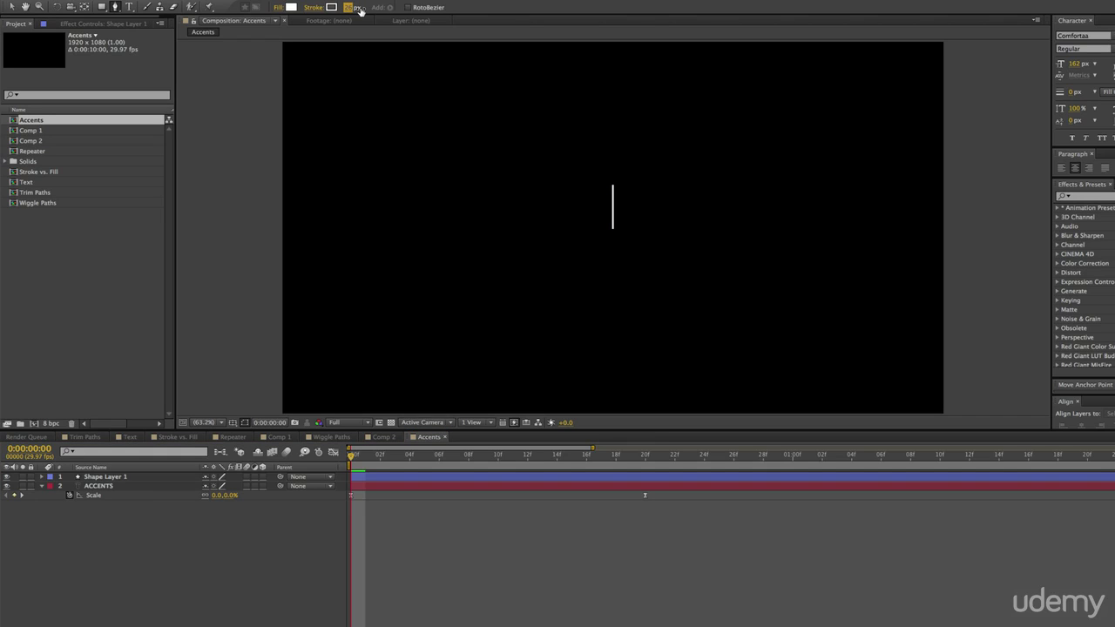
pyautogui.press('super+z')
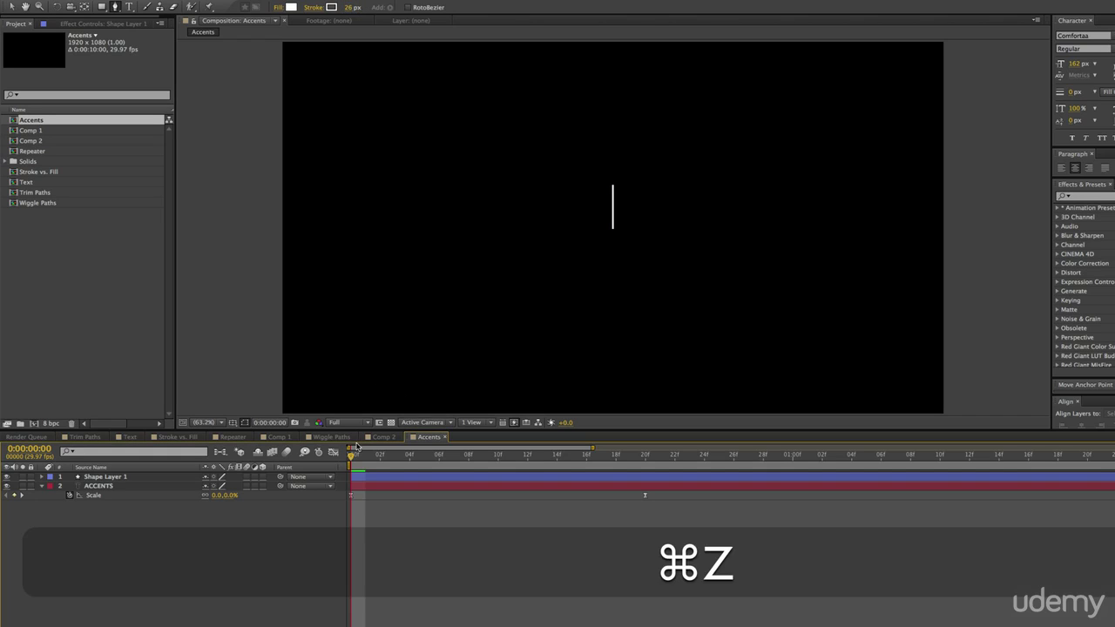
pyautogui.click(42, 477)
pyautogui.click(49, 486)
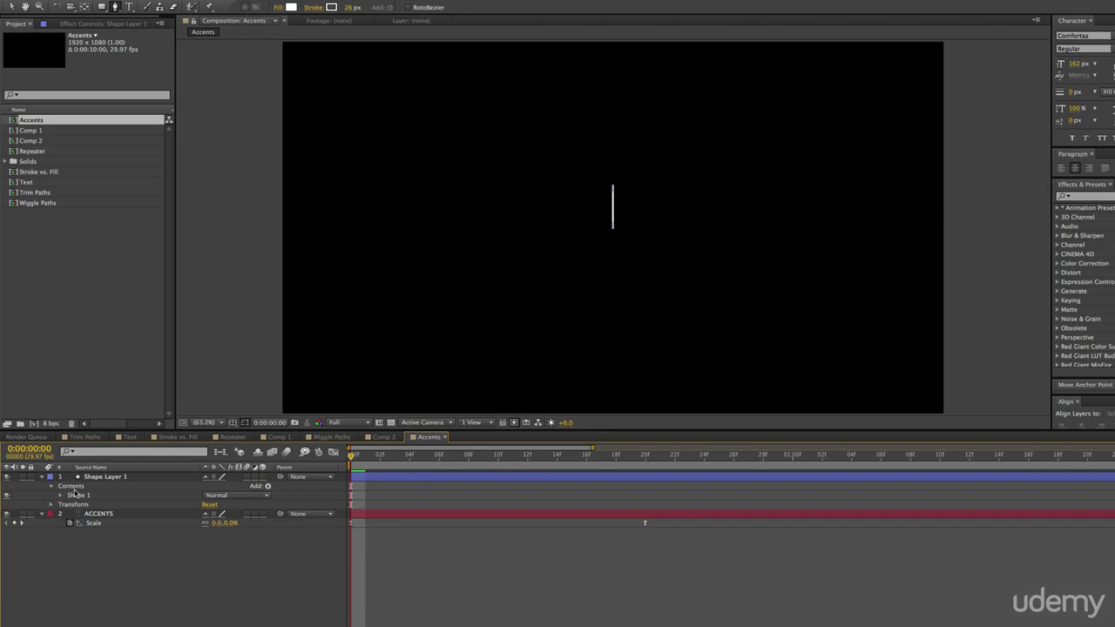
pyautogui.click(60, 495)
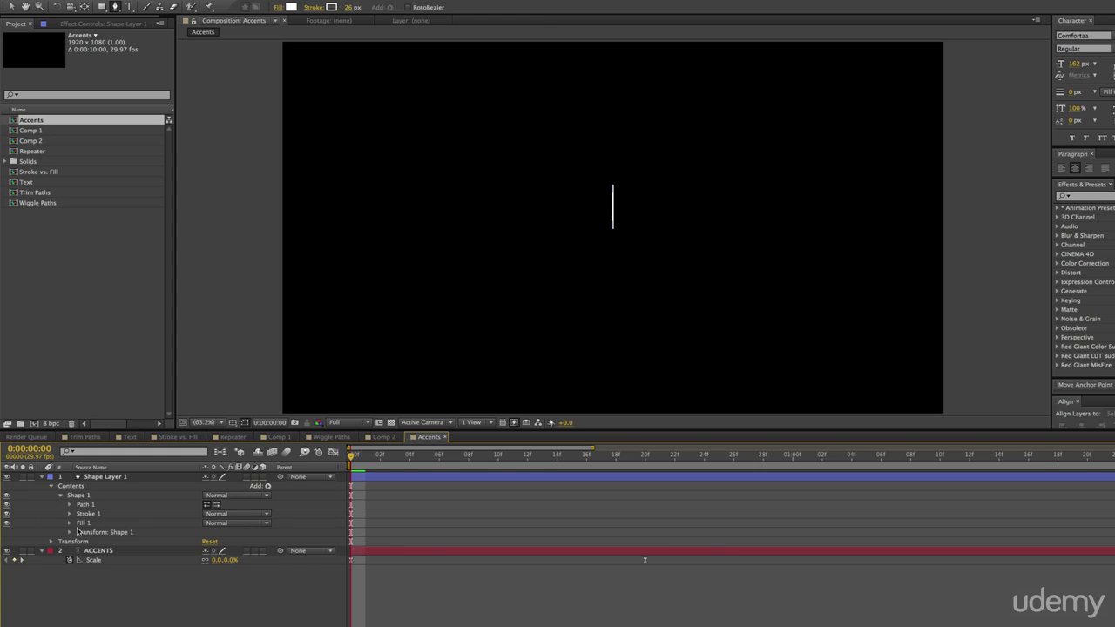
pyautogui.click(68, 514)
pyautogui.click(197, 551)
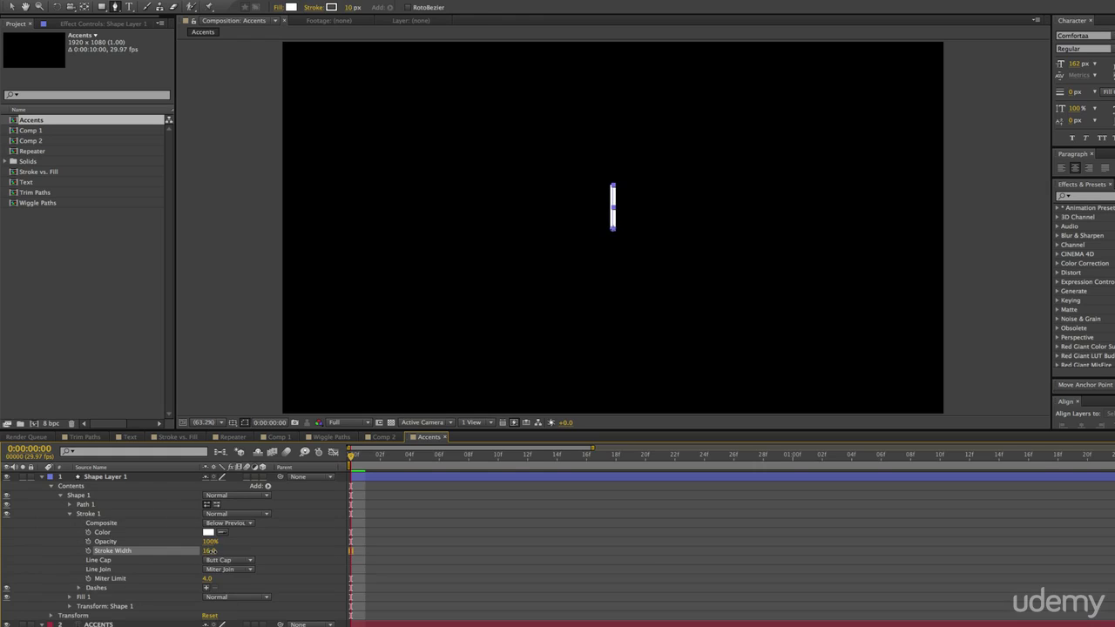
pyautogui.click(209, 551)
pyautogui.write('10')
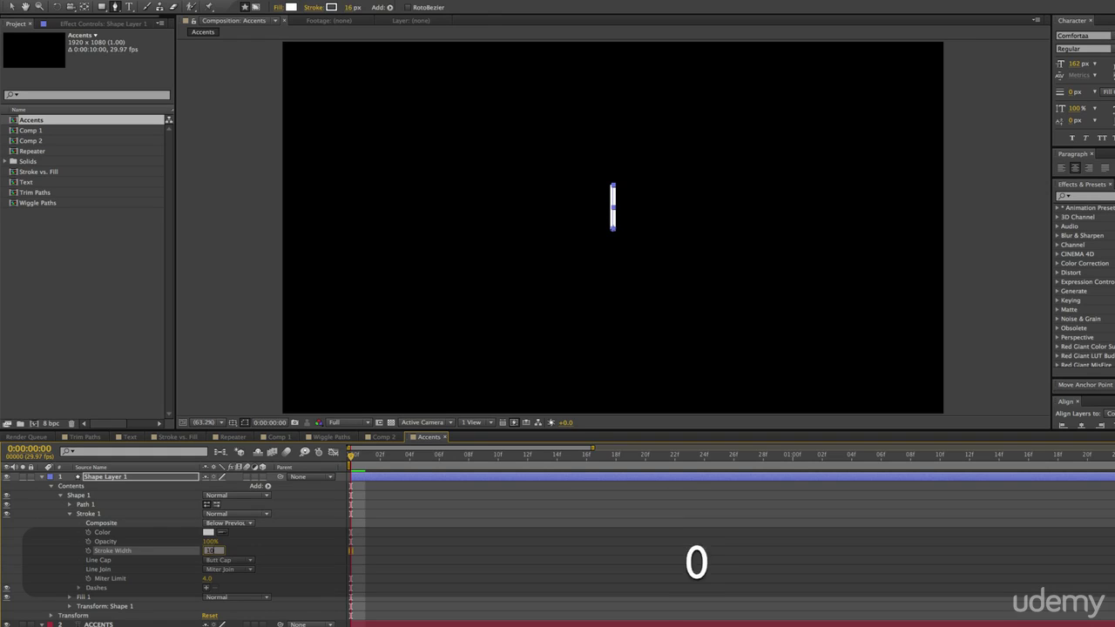
pyautogui.press('Return')
# Give the line's stroke a Round Cap as its line cap.
pyautogui.click(229, 560)
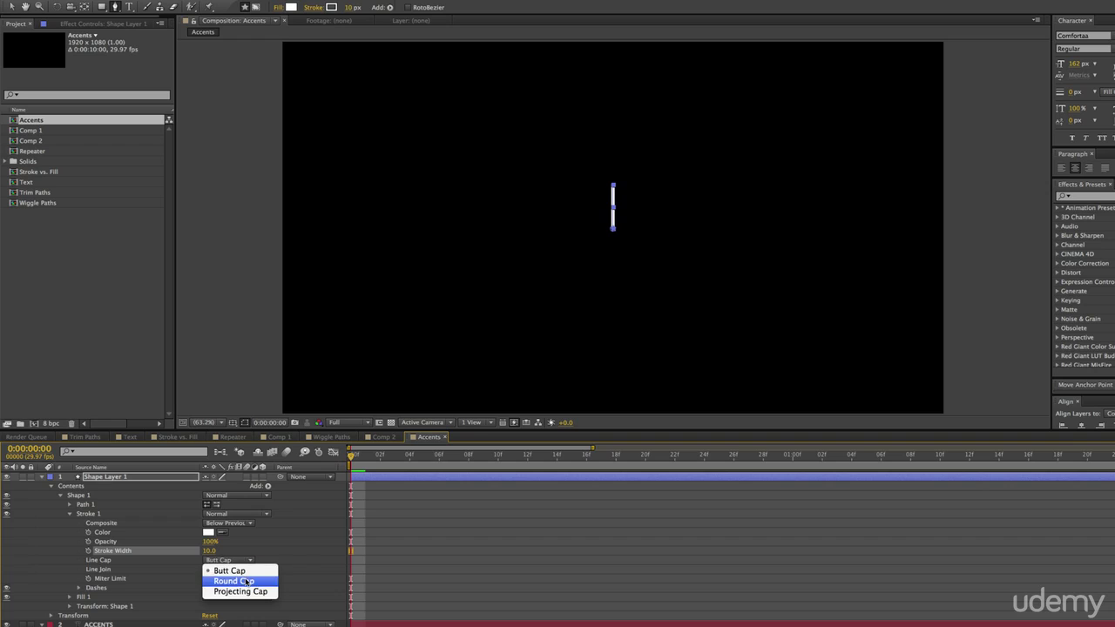
pyautogui.click(234, 580)
pyautogui.click(491, 555)
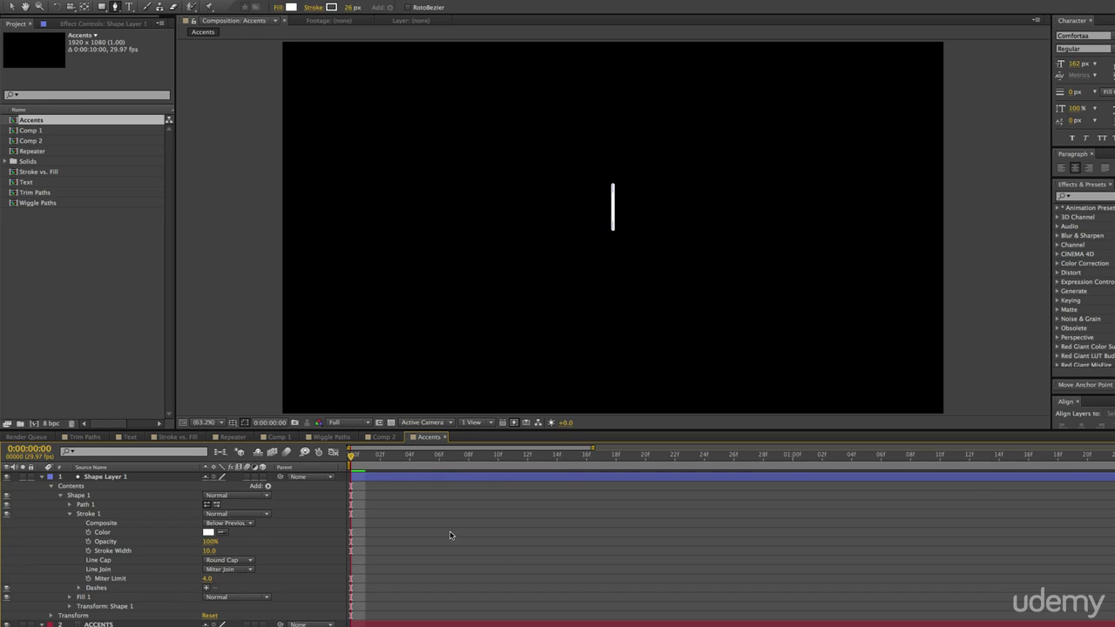
# Keyframe the Position in Shape 1's transform from 0, 0 at frame 0 to 0, -350 at frame 20.
pyautogui.moveTo(352, 457); pyautogui.dragTo(288, 478)
pyautogui.click(378, 478)
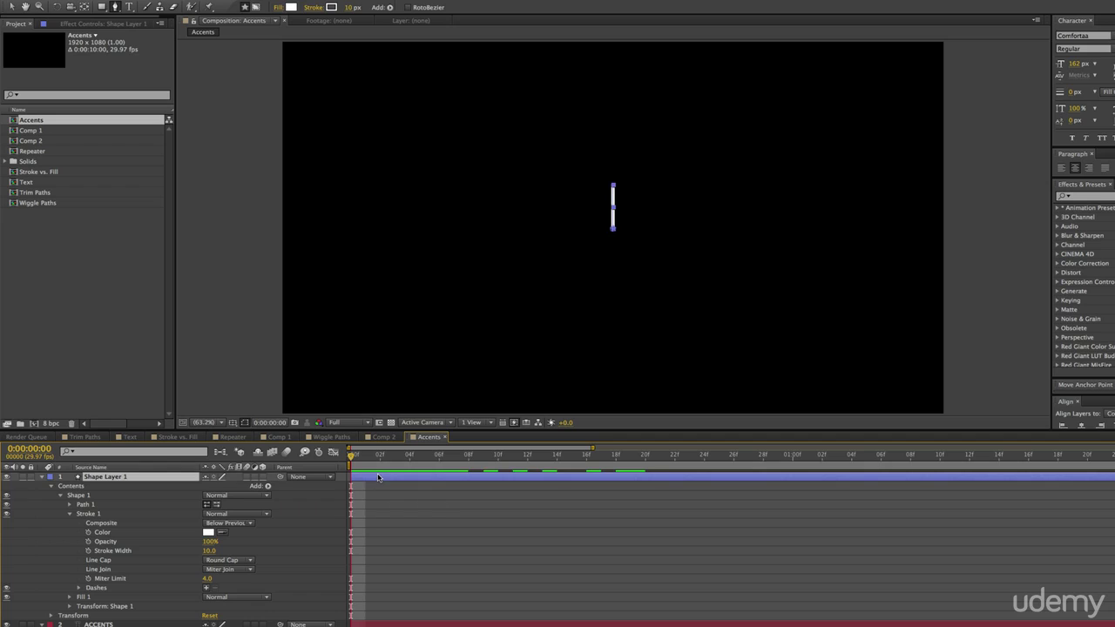
pyautogui.click(71, 514)
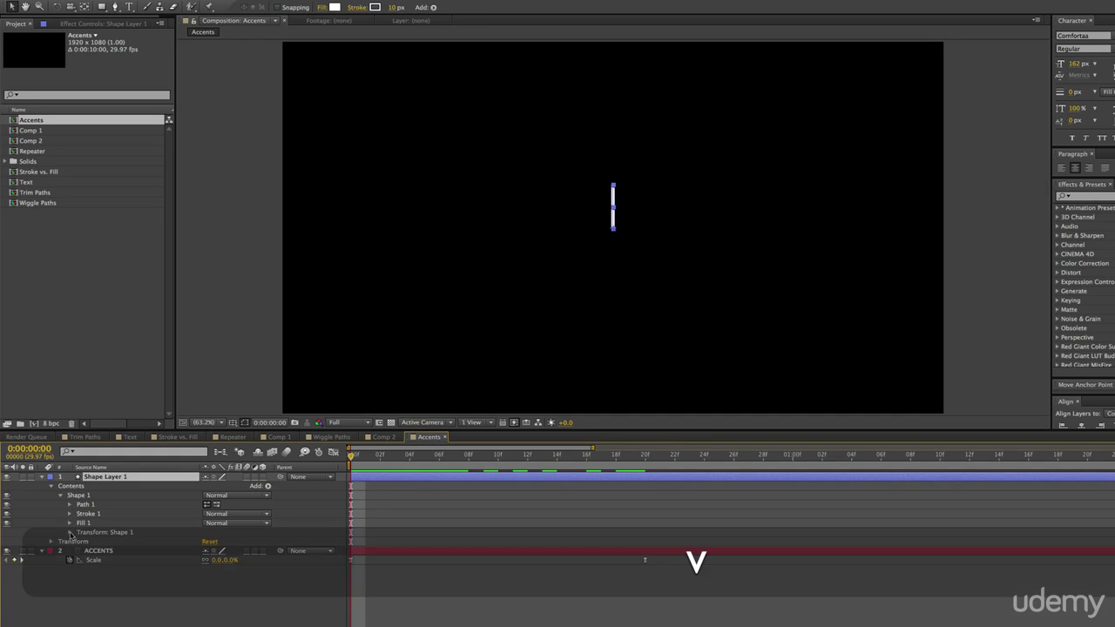
pyautogui.click(69, 532)
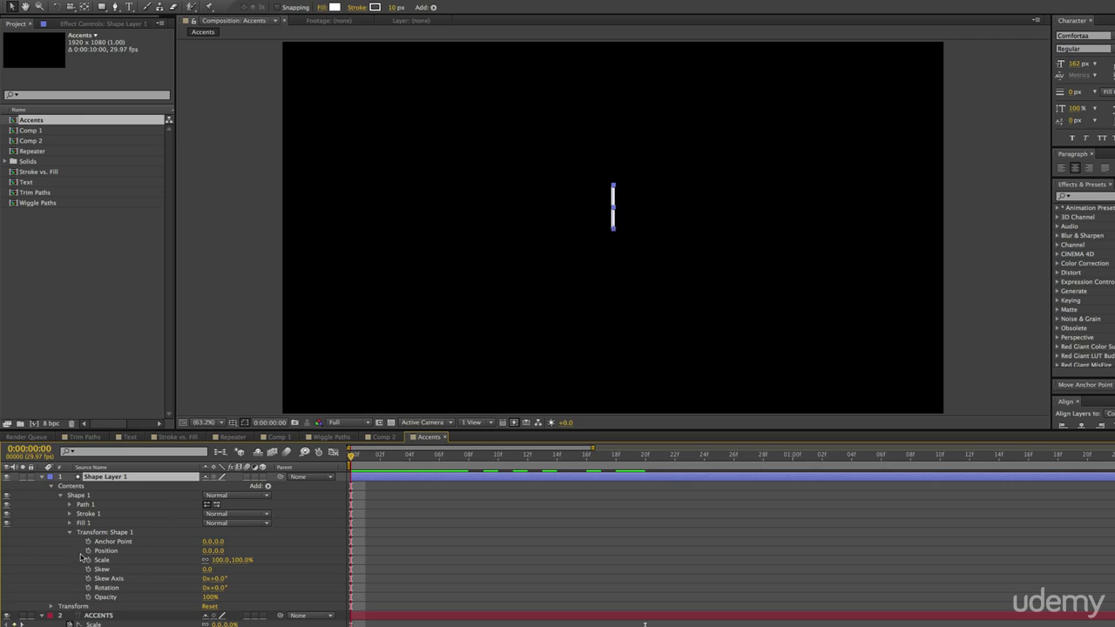
pyautogui.click(88, 551)
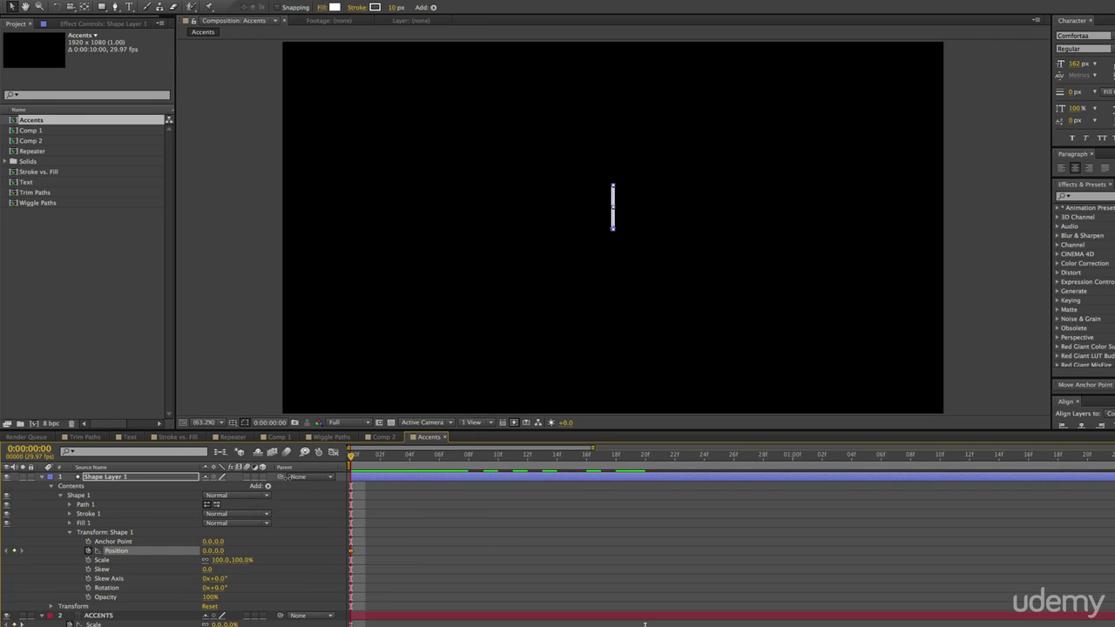
pyautogui.moveTo(516, 460); pyautogui.dragTo(646, 459)
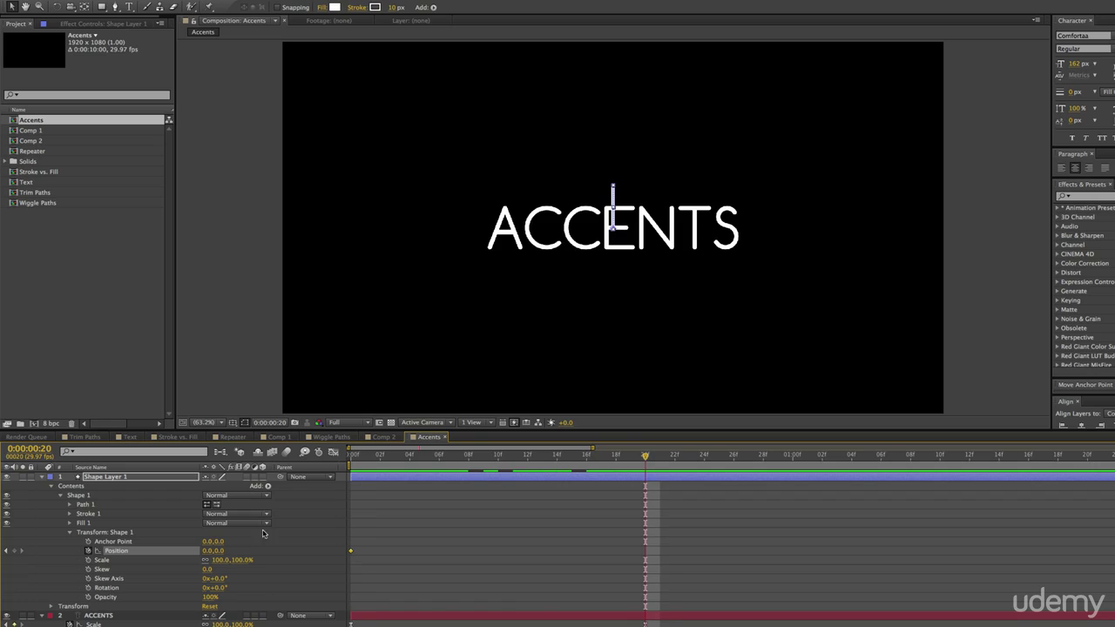
pyautogui.moveTo(219, 555); pyautogui.dragTo(8, 576)
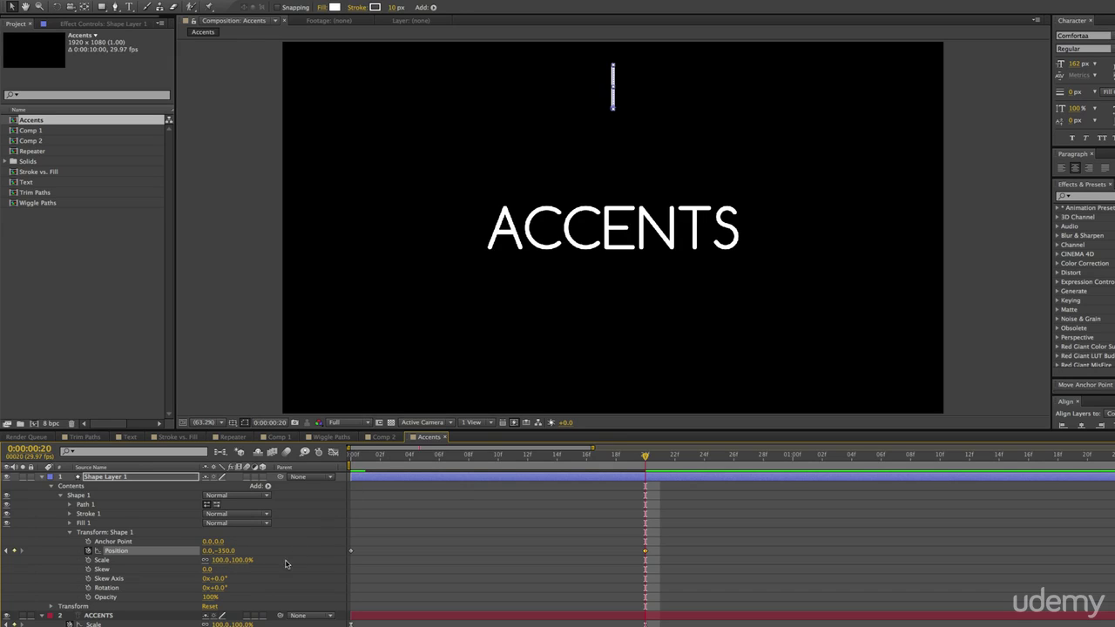
# Keyframe the Scale in Shape 1's transform from 0% at frame 0 to 100% at frame 20.
pyautogui.moveTo(522, 457); pyautogui.dragTo(351, 455)
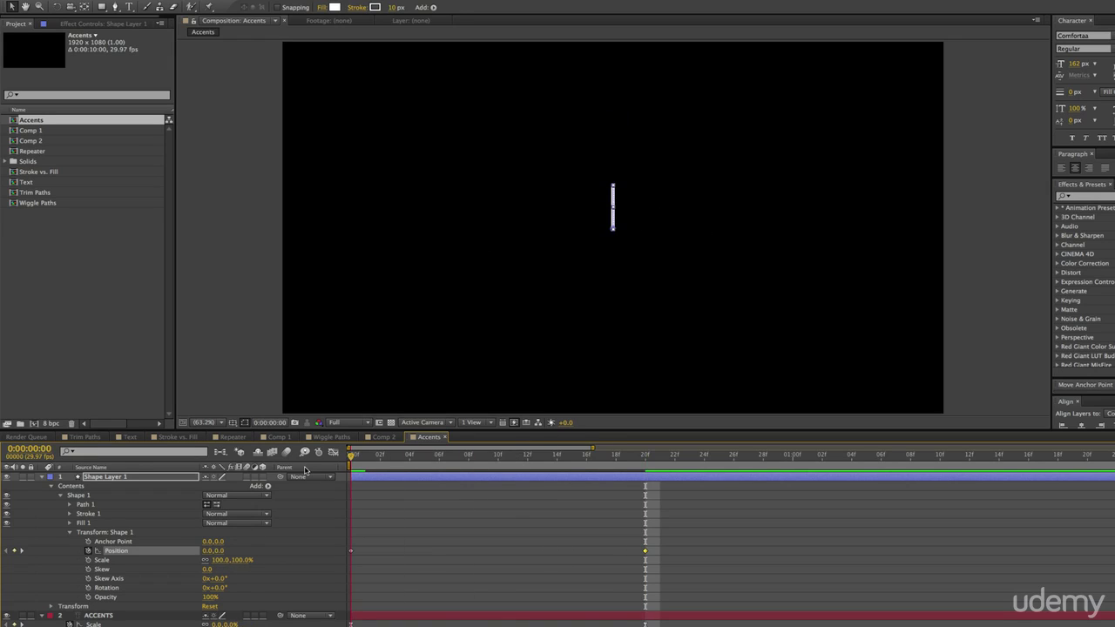
pyautogui.click(88, 560)
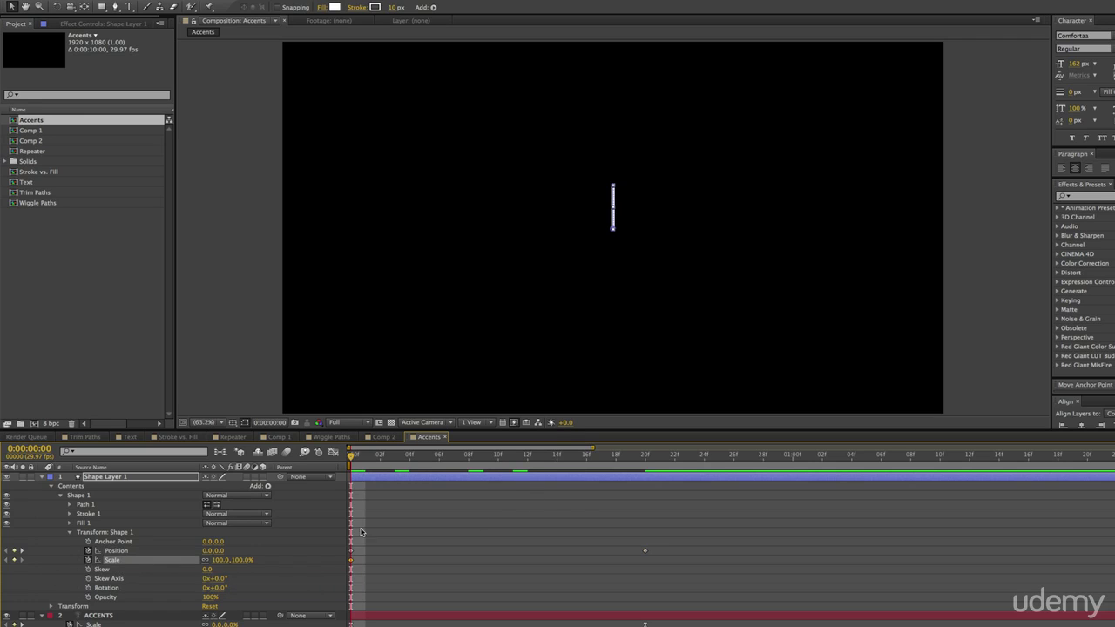
pyautogui.click(242, 560)
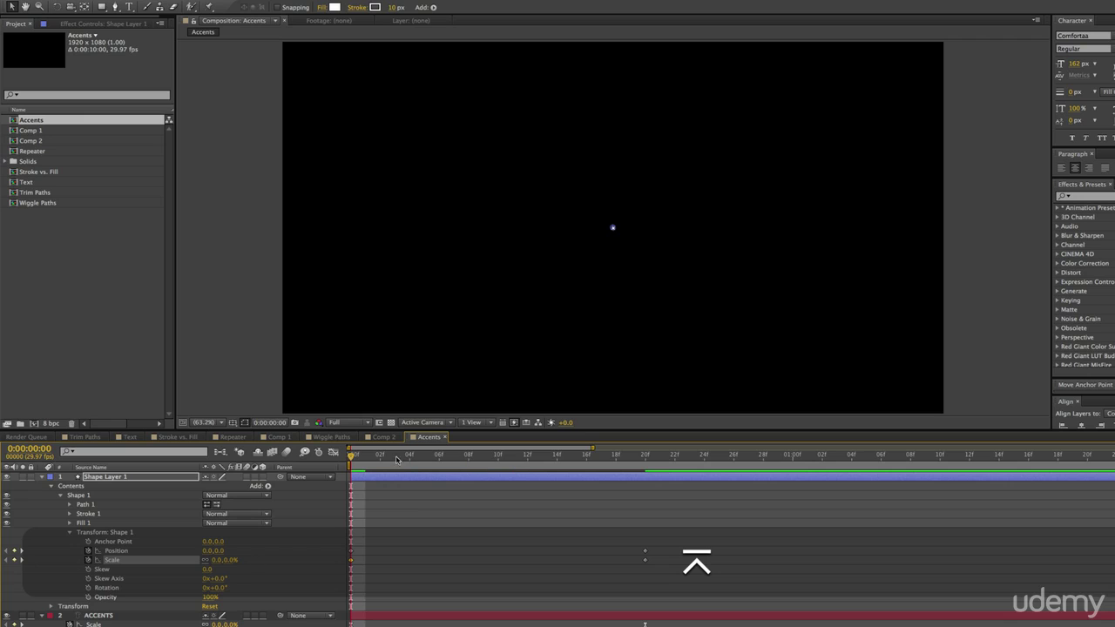
pyautogui.moveTo(397, 460); pyautogui.dragTo(349, 460)
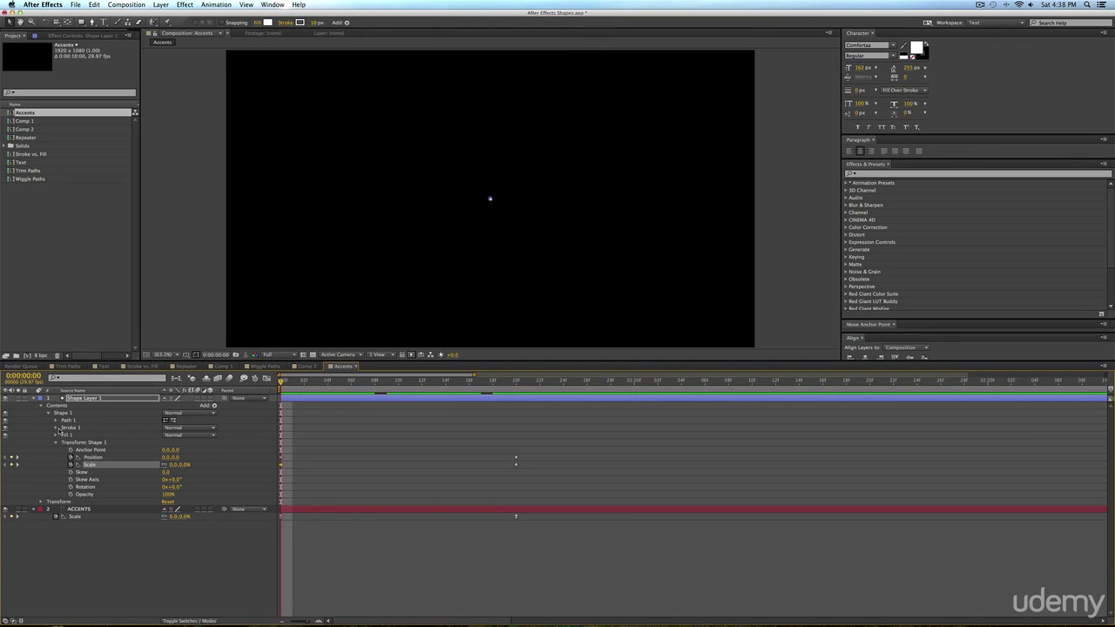
# Keyframe the line's Stroke Width from 10 at frame 0 to 0 at frame 20.
pyautogui.click(56, 428)
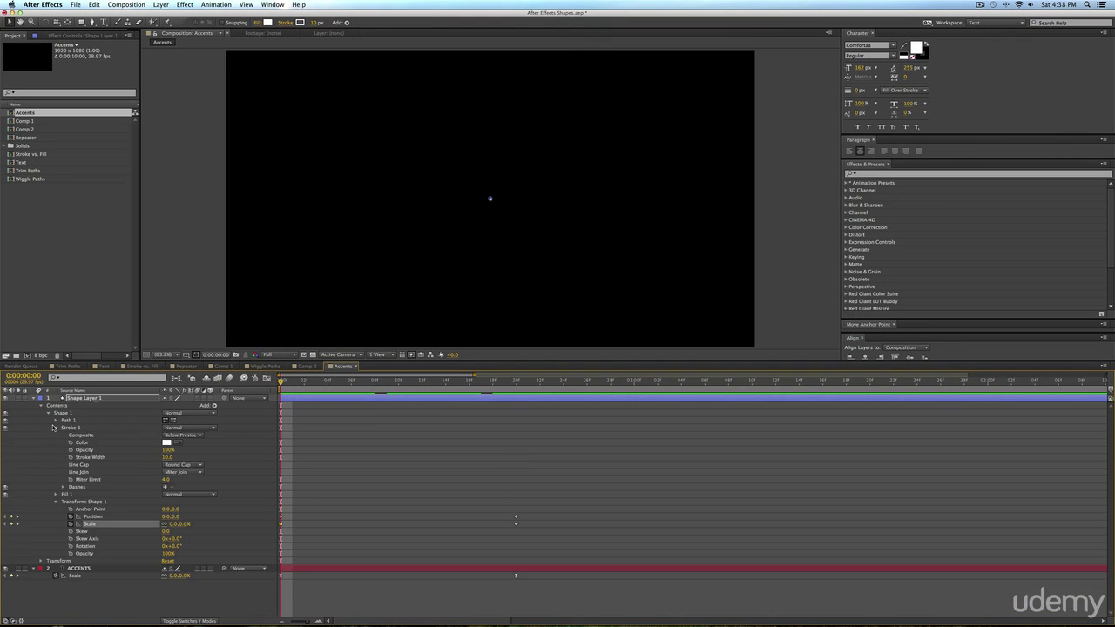
pyautogui.click(70, 458)
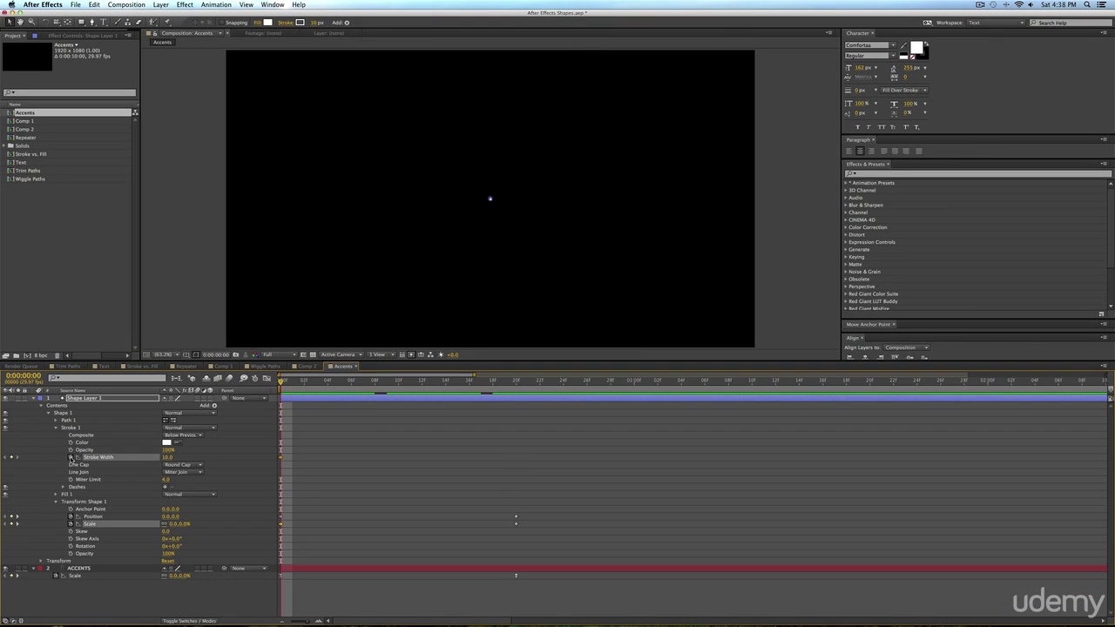
pyautogui.moveTo(395, 386); pyautogui.dragTo(512, 397)
pyautogui.click(177, 464)
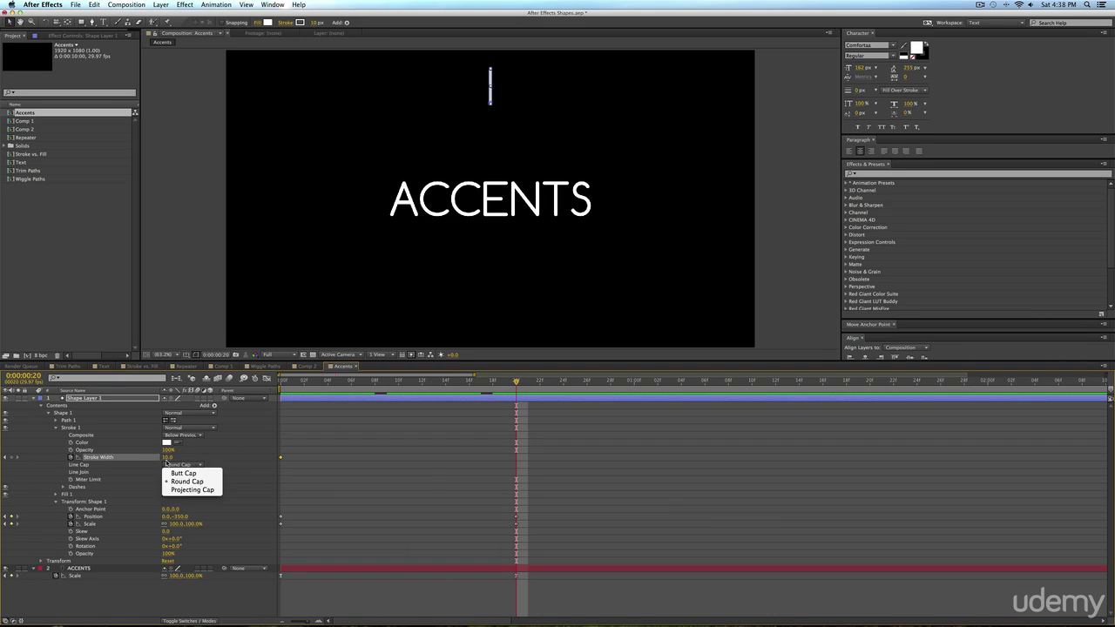
pyautogui.click(169, 462)
pyautogui.write('0')
pyautogui.press('Return')
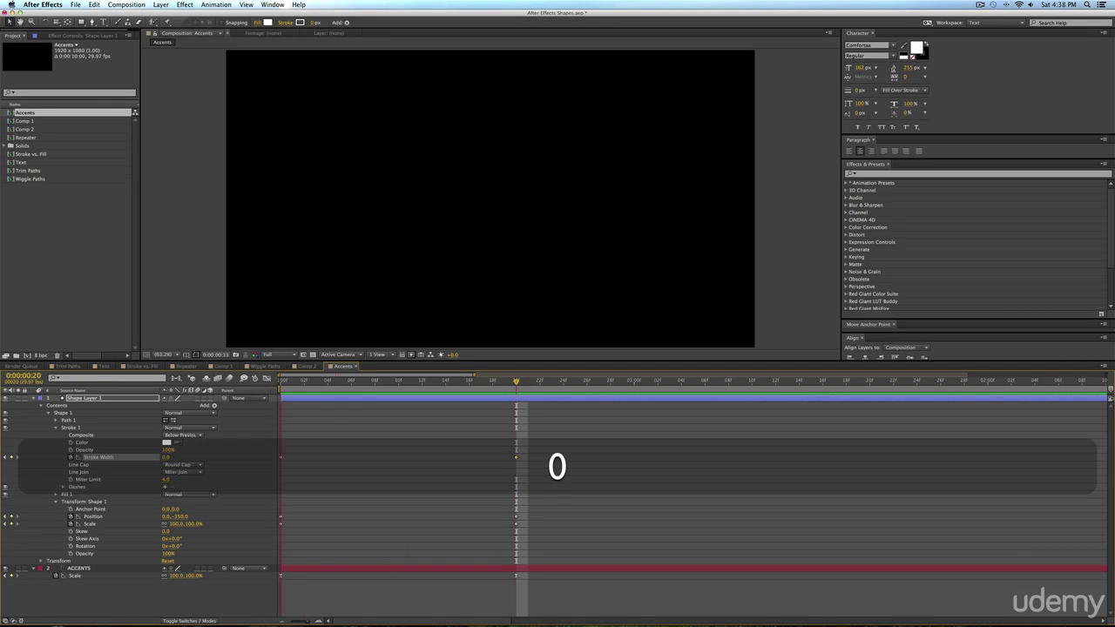
# Preview the accent line's animation together with the title.
pyautogui.press('space')
pyautogui.press('KP_0')
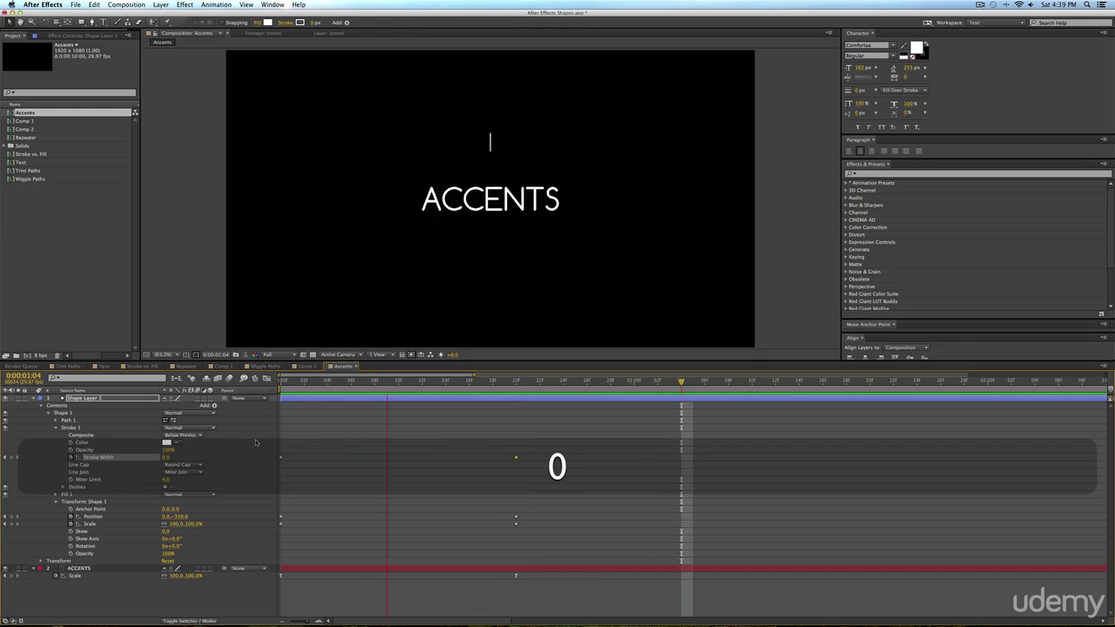
pyautogui.press('space')
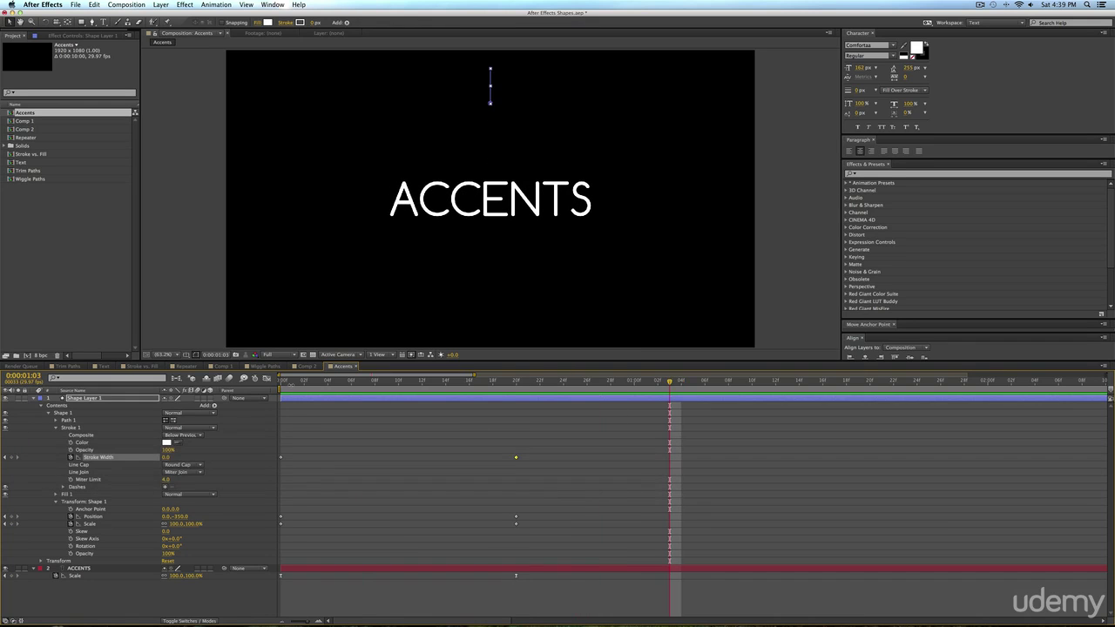
# Delay the start of the Stroke Width animation by moving its first keyframe to frame 9, and preview the result.
pyautogui.click(280, 460)
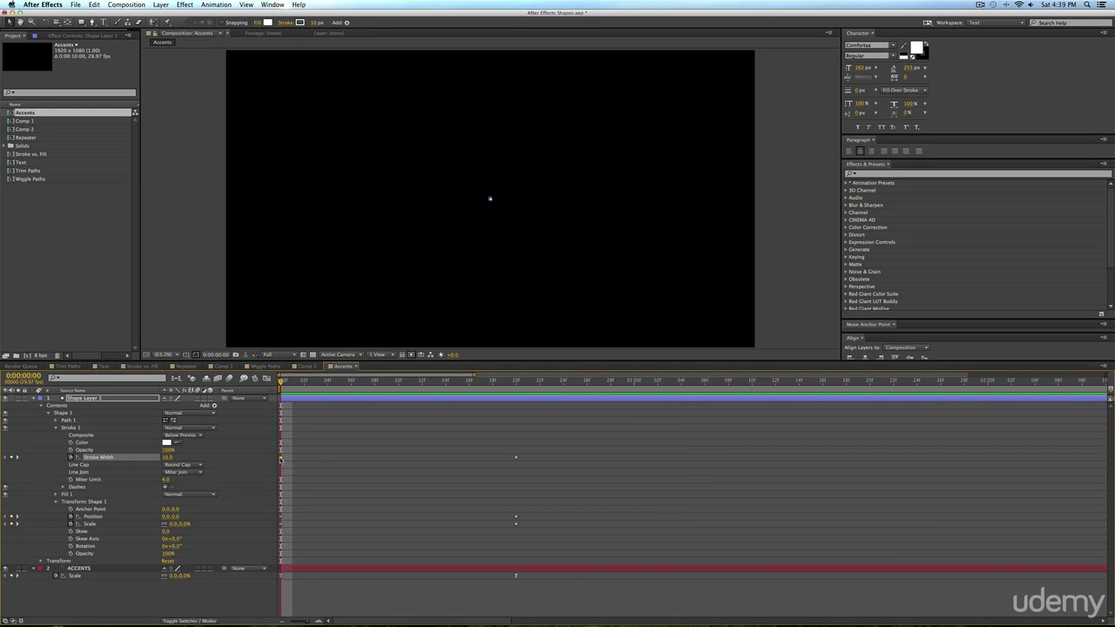
pyautogui.press('KP_0')
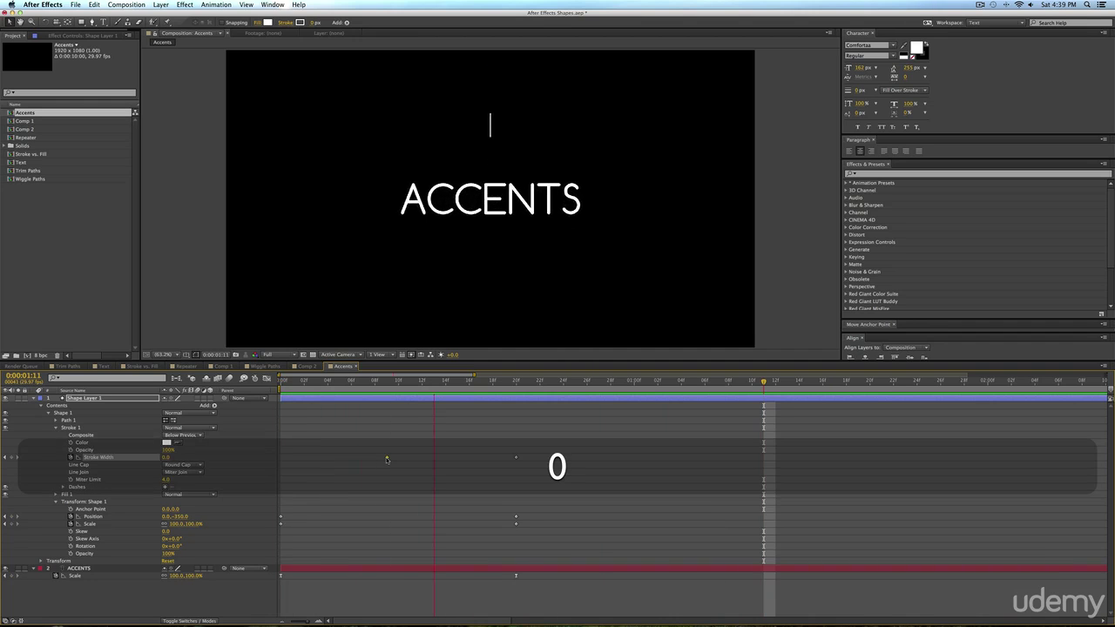
pyautogui.press('space')
# Apply Easy Ease to the Stroke Width, Position and Scale keyframes and reshape their speed curves for a fast start and long ease-out at frame 20.
pyautogui.moveTo(579, 437)
pyautogui.mouseDown()
pyautogui.moveTo(187, 582)
pyautogui.moveTo(259, 522)
pyautogui.moveTo(254, 531)
pyautogui.mouseUp()
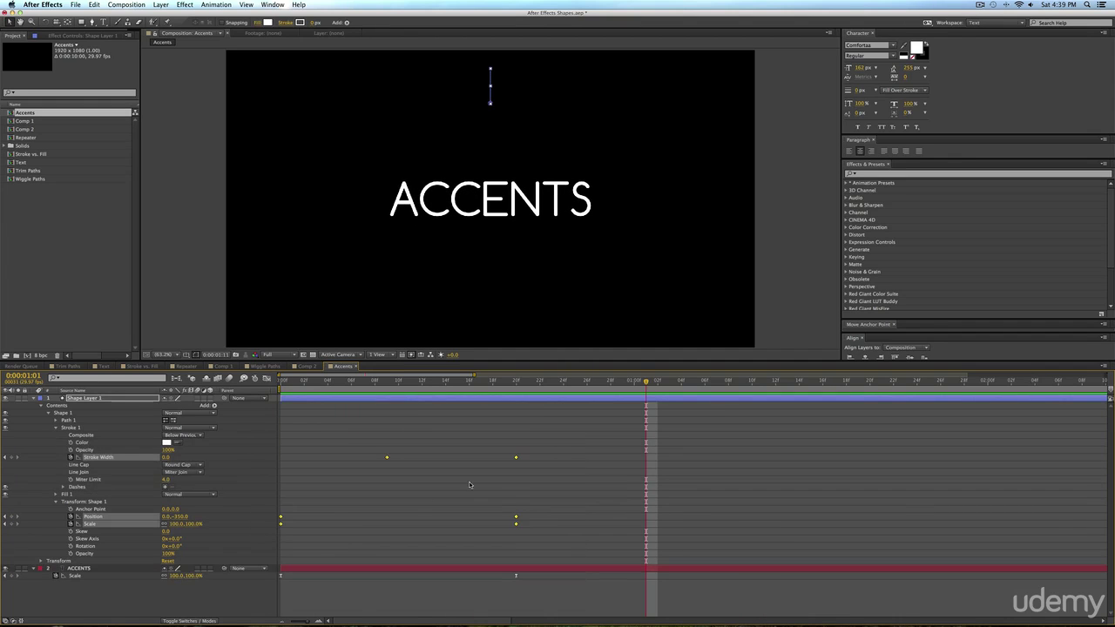
pyautogui.press('F9')
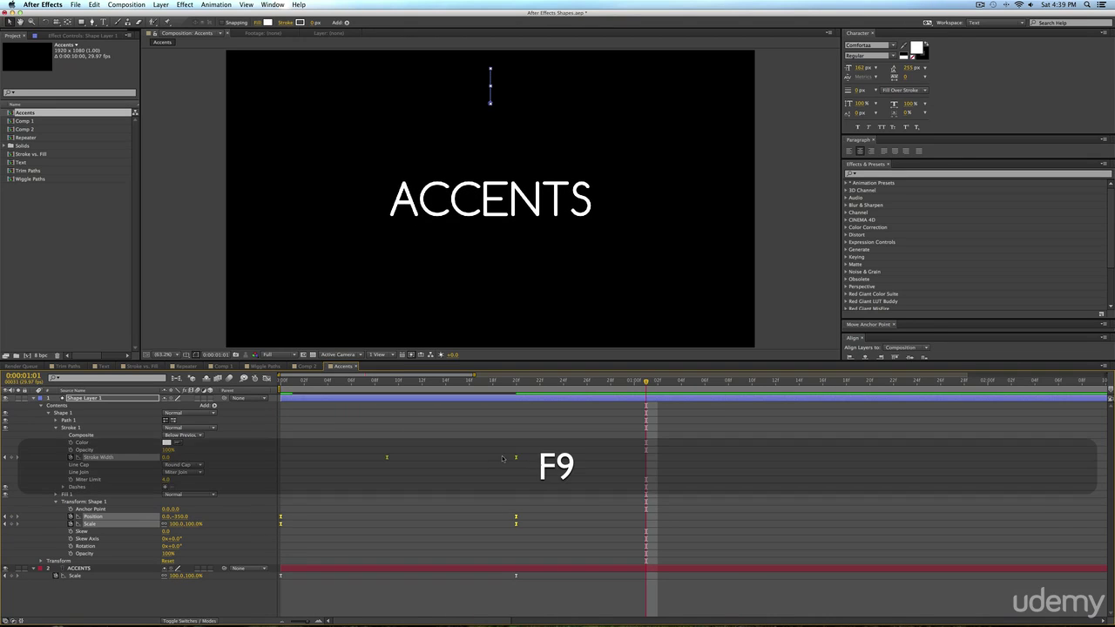
pyautogui.click(267, 378)
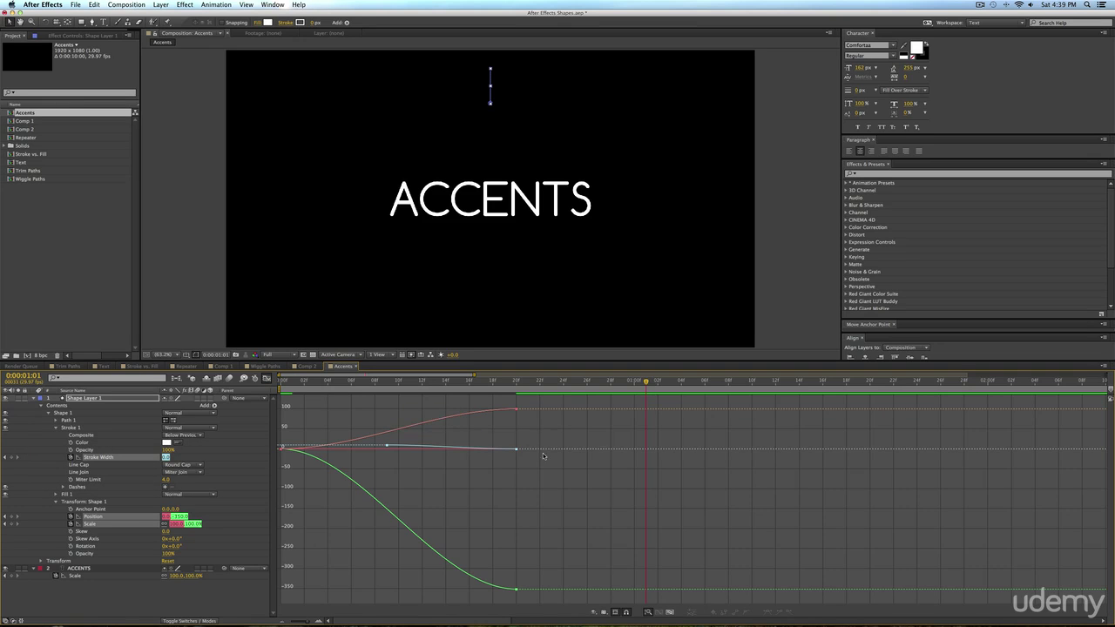
pyautogui.moveTo(339, 418); pyautogui.dragTo(218, 481)
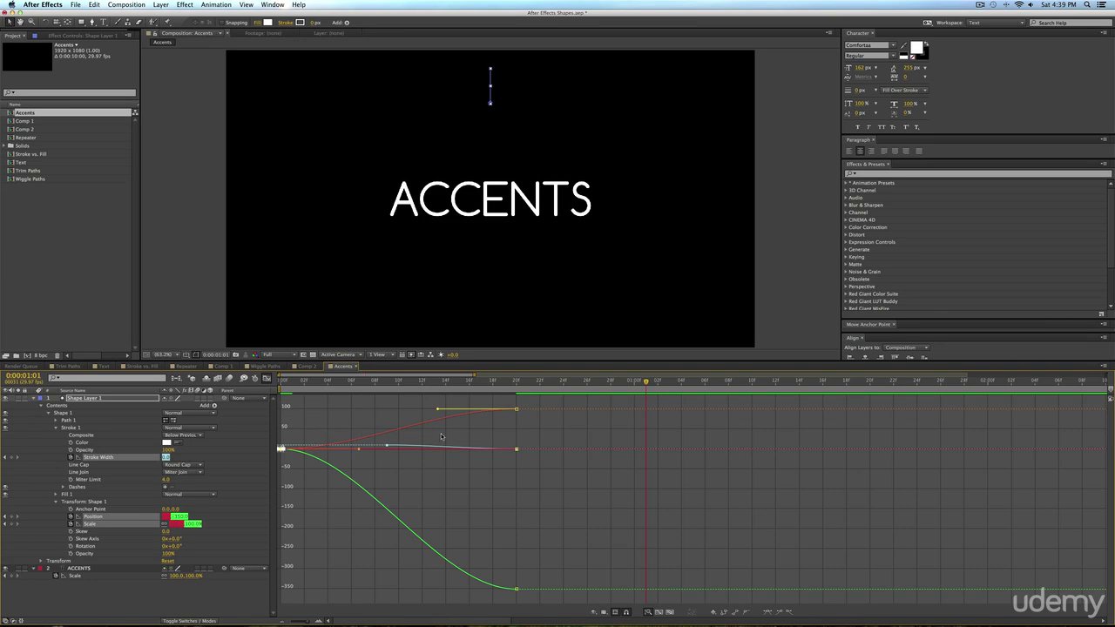
pyautogui.click(534, 406)
pyautogui.moveTo(533, 406); pyautogui.dragTo(506, 601)
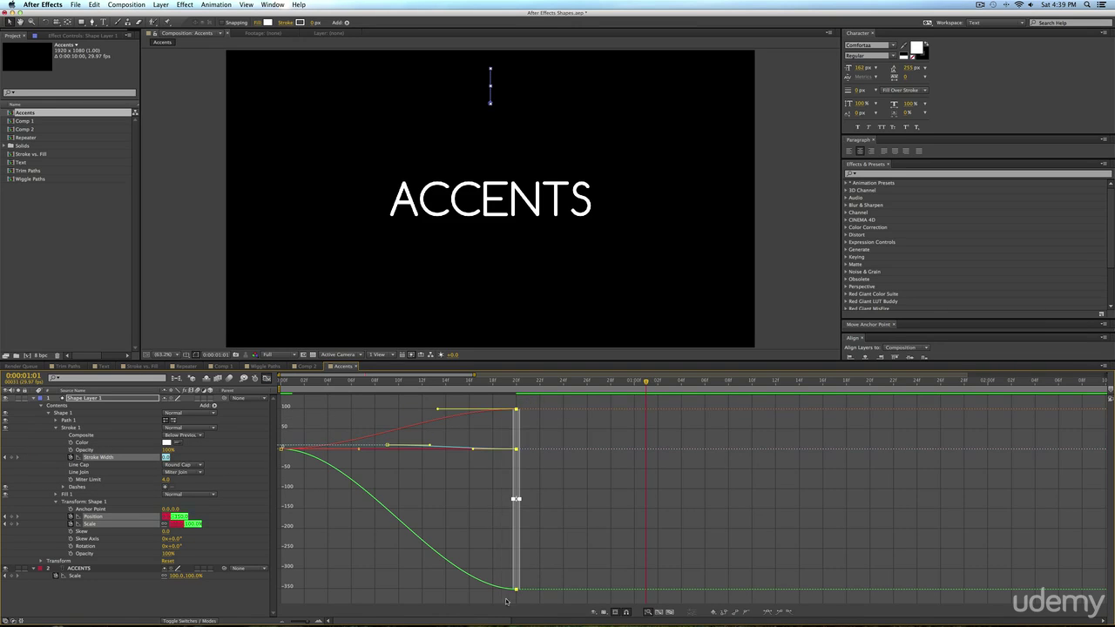
pyautogui.click(612, 615)
pyautogui.click(644, 551)
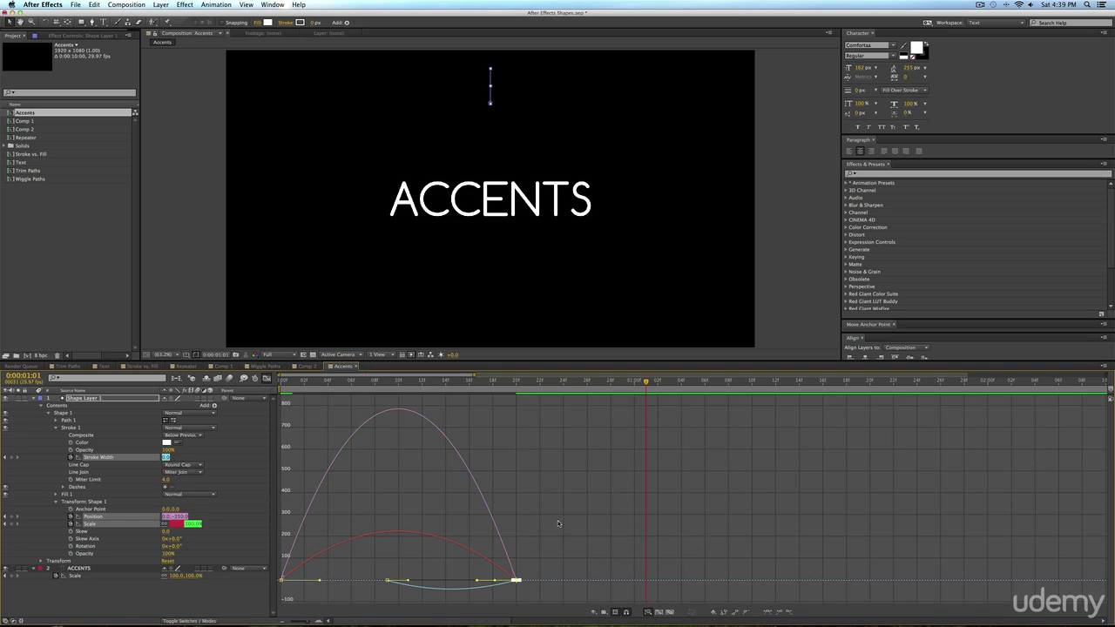
pyautogui.moveTo(568, 549); pyautogui.dragTo(442, 585)
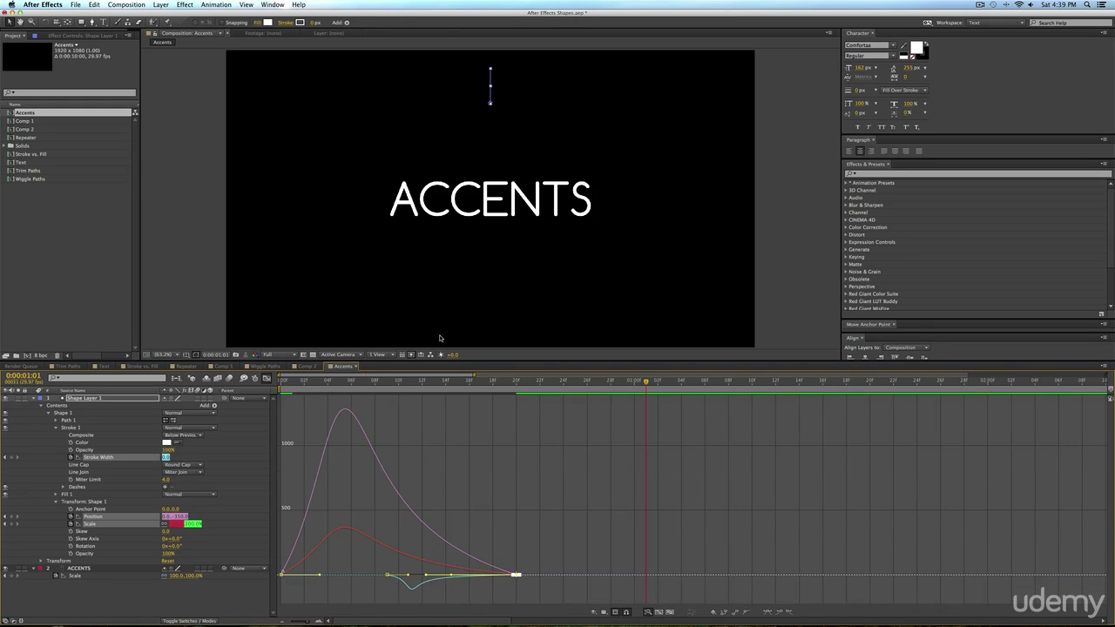
pyautogui.click(268, 379)
# Preview the eased accent line together with the title, then return to the first frame.
pyautogui.press('KP_0')
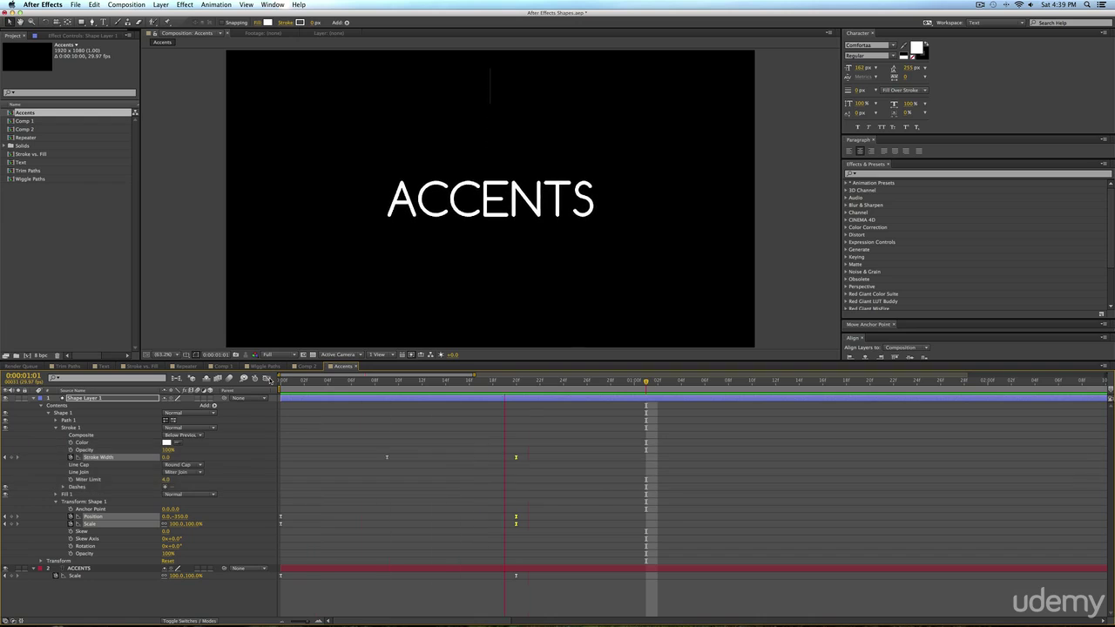
pyautogui.press('space')
pyautogui.press('KP_0')
pyautogui.press('space')
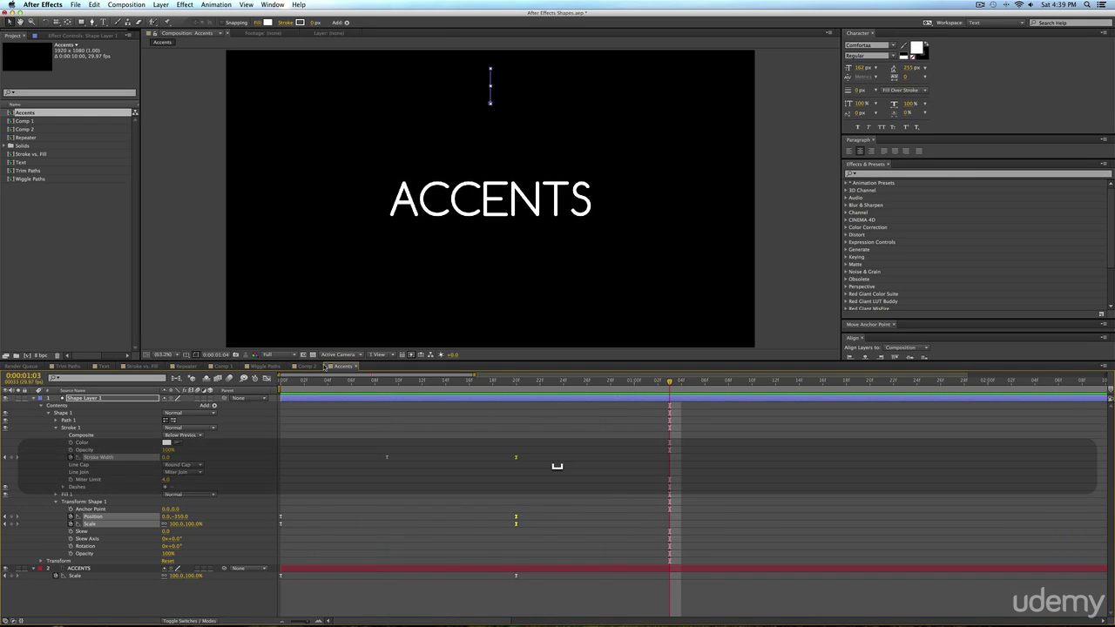
pyautogui.press('Home')
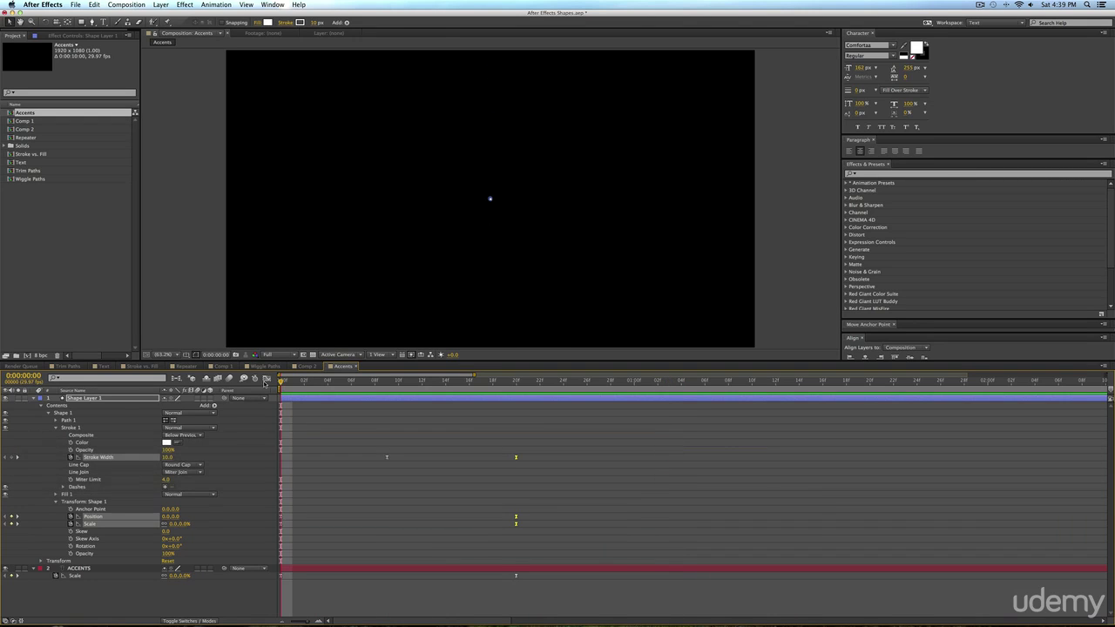
# Collapse Shape 1 and add a Repeater to the contents of Shape Layer 1.
pyautogui.click(50, 413)
pyautogui.click(56, 406)
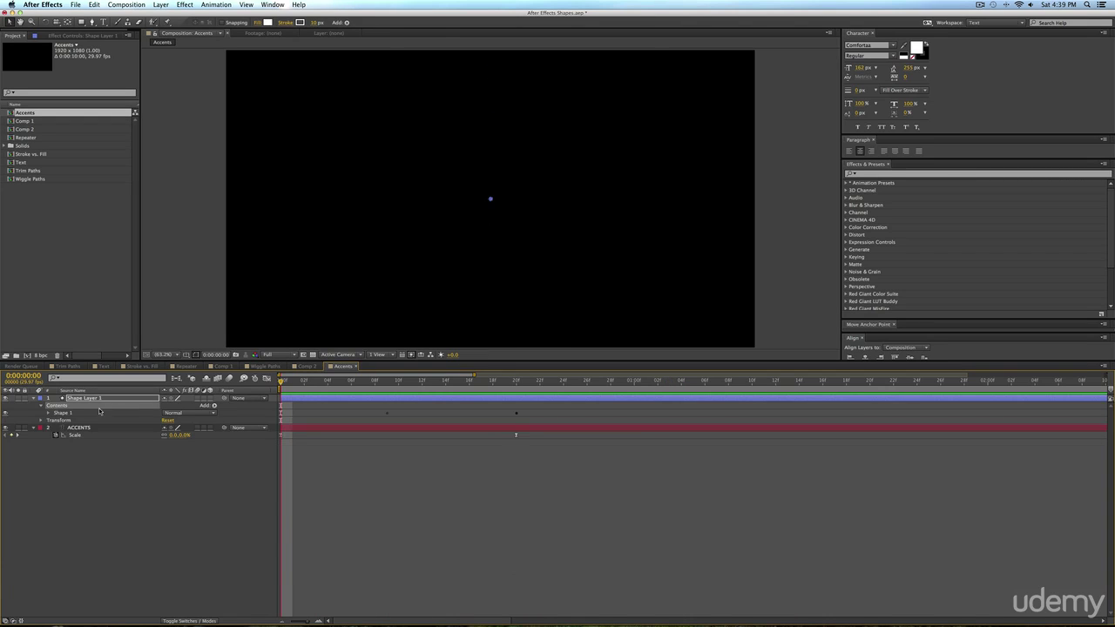
pyautogui.click(214, 406)
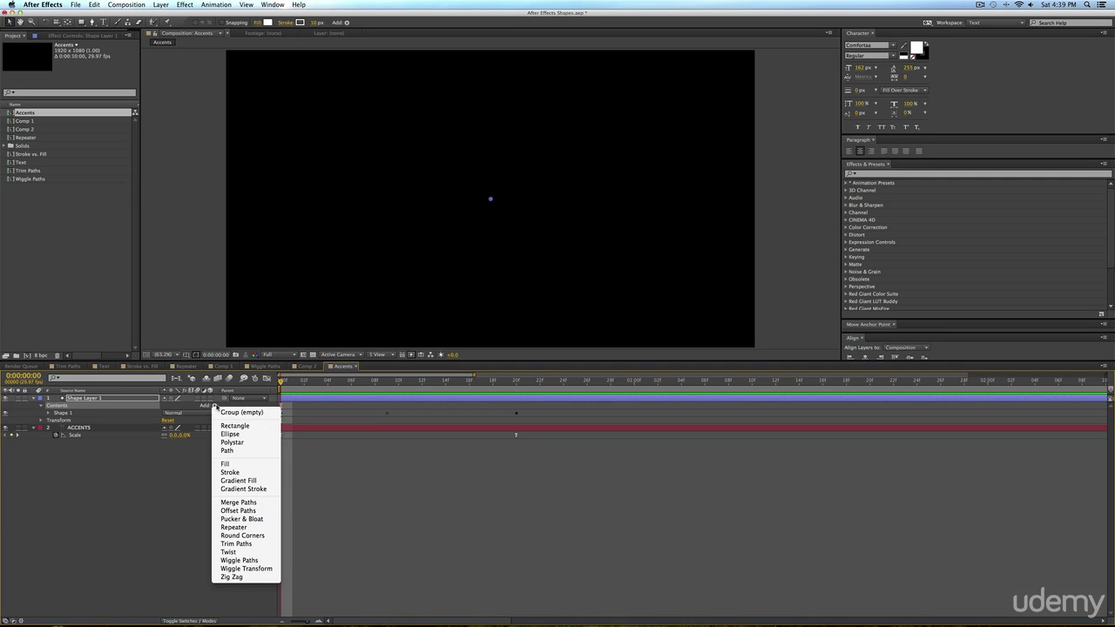
pyautogui.click(265, 529)
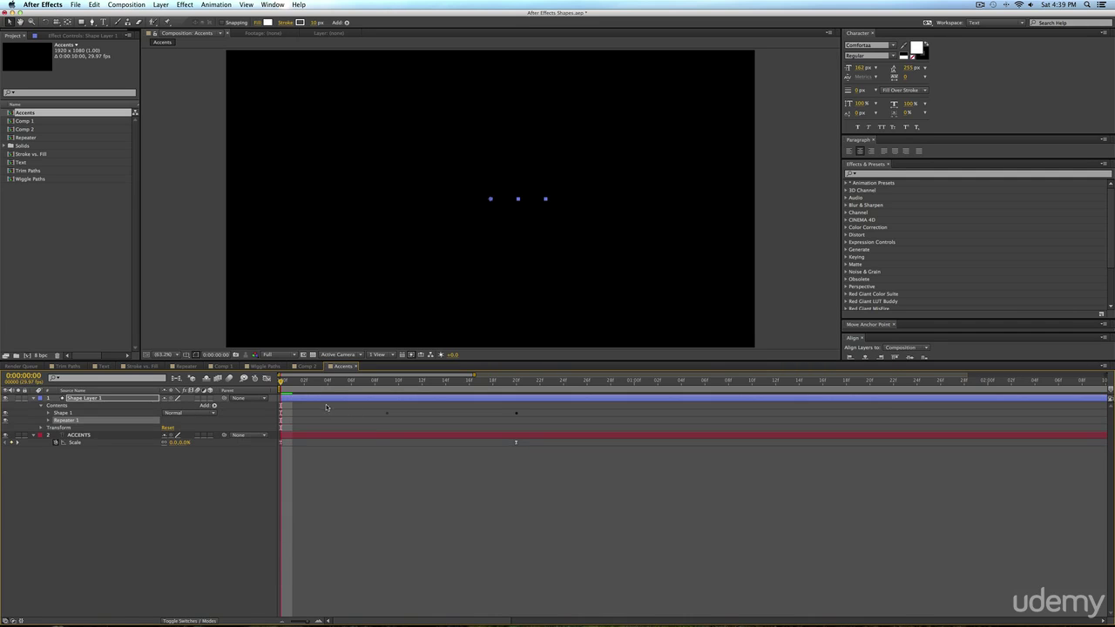
# With the lines in view around frame 11, set Repeater 1's transform Position to 0, 0 and its Rotation to 45°.
pyautogui.moveTo(302, 384); pyautogui.dragTo(409, 388)
pyautogui.click(47, 421)
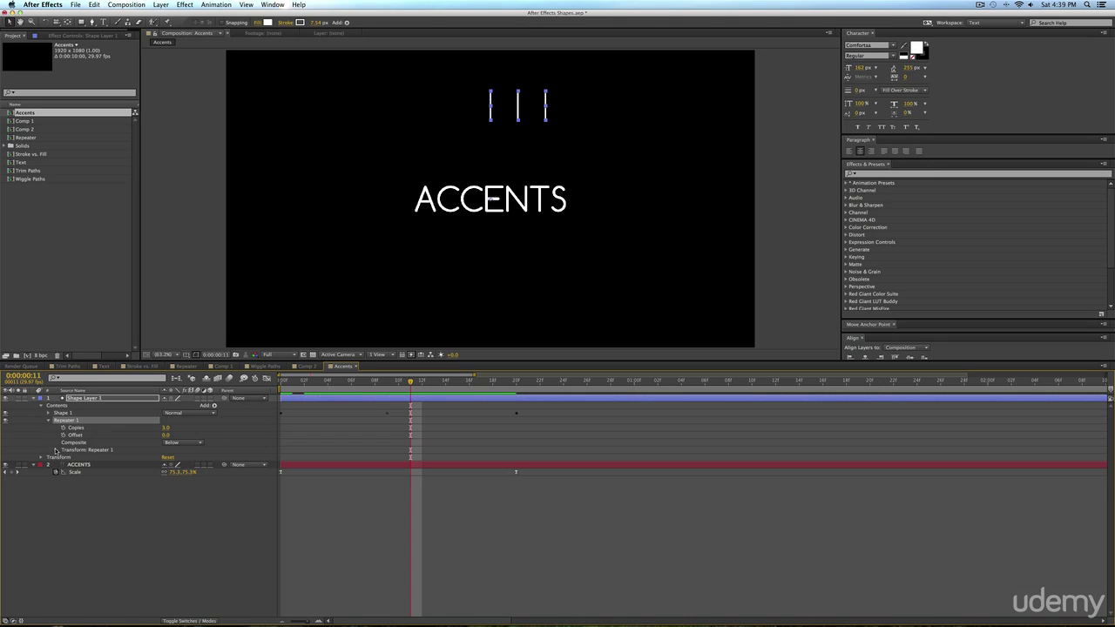
pyautogui.click(56, 451)
pyautogui.press('F2')
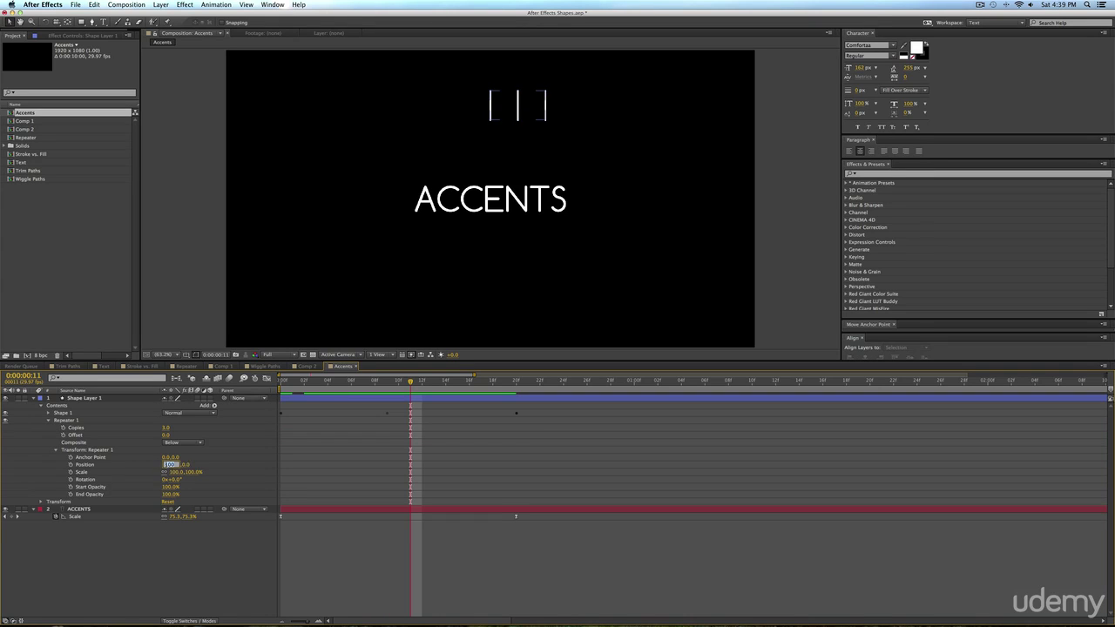
pyautogui.write('0')
pyautogui.press('Return')
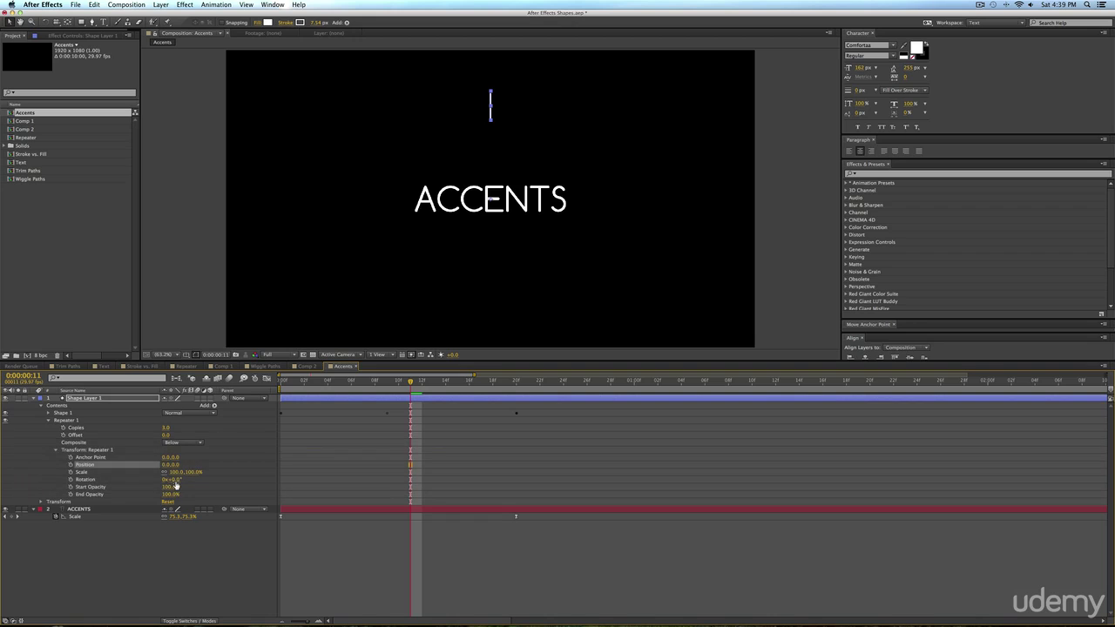
pyautogui.moveTo(178, 485); pyautogui.dragTo(197, 480)
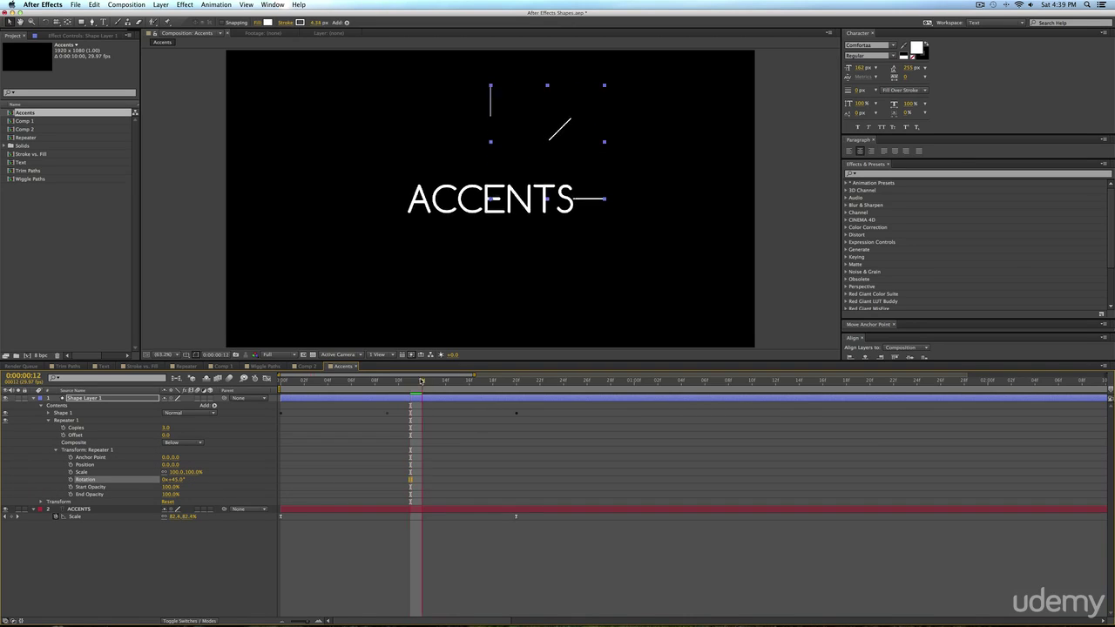
# Preview the three repeated accent lines shooting outward from the title.
pyautogui.press('space')
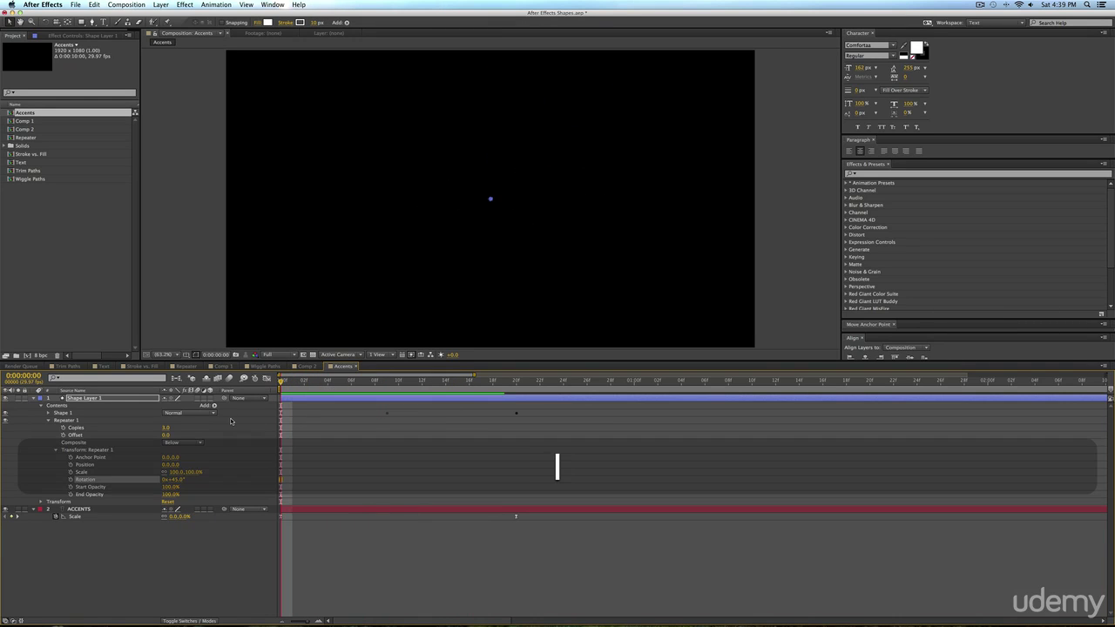
pyautogui.press('KP_0')
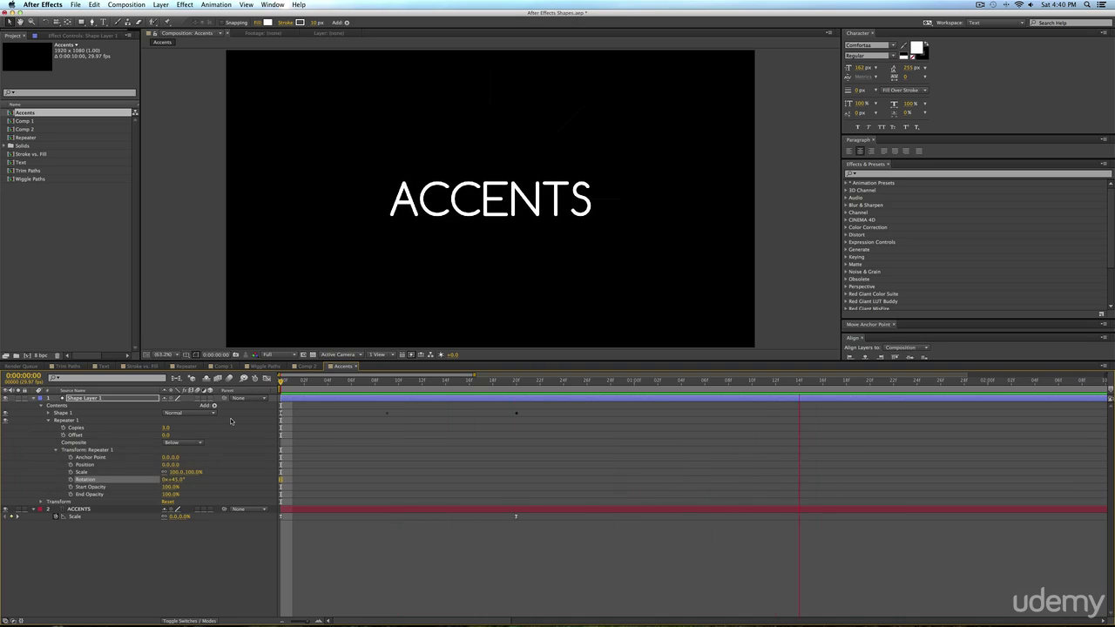
pyautogui.press('space')
pyautogui.press('Home')
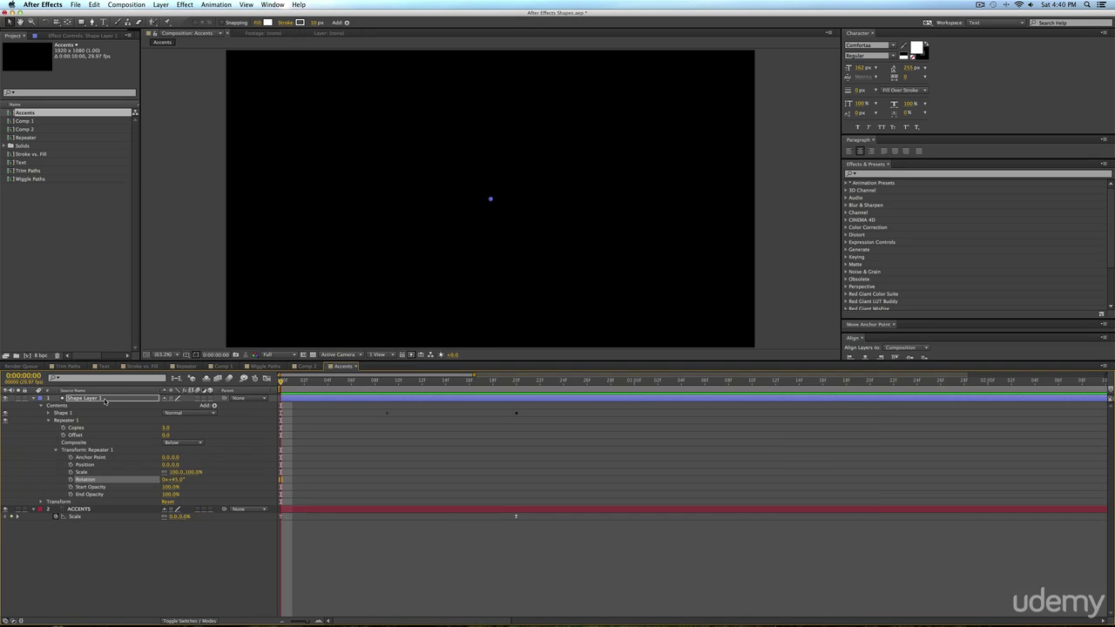
pyautogui.press('KP_0')
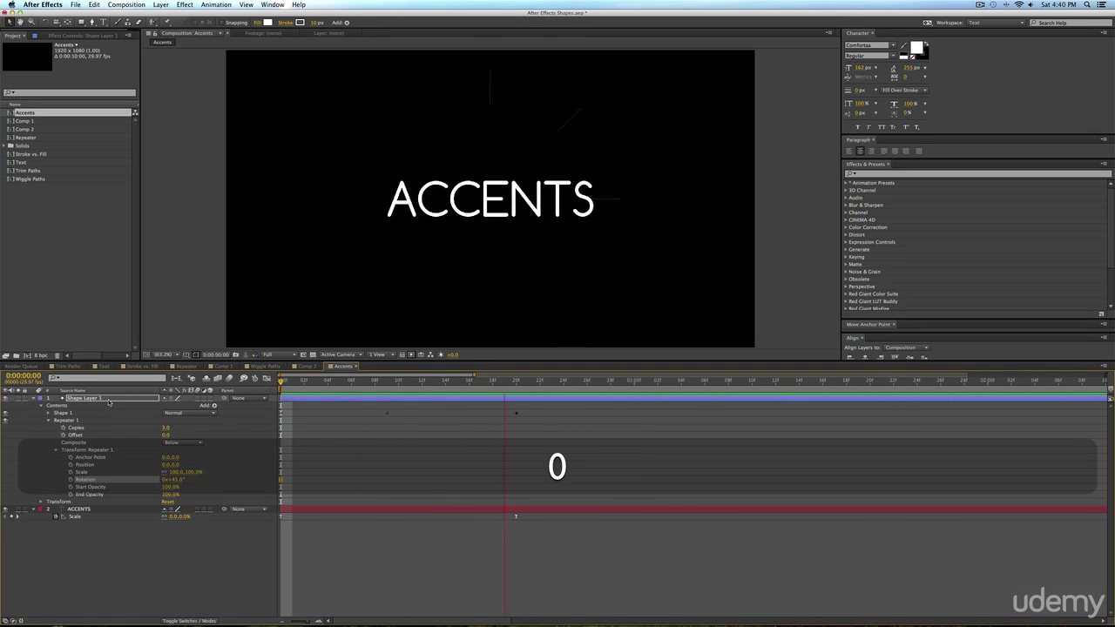
pyautogui.press('space')
pyautogui.press('Home')
pyautogui.press('space')
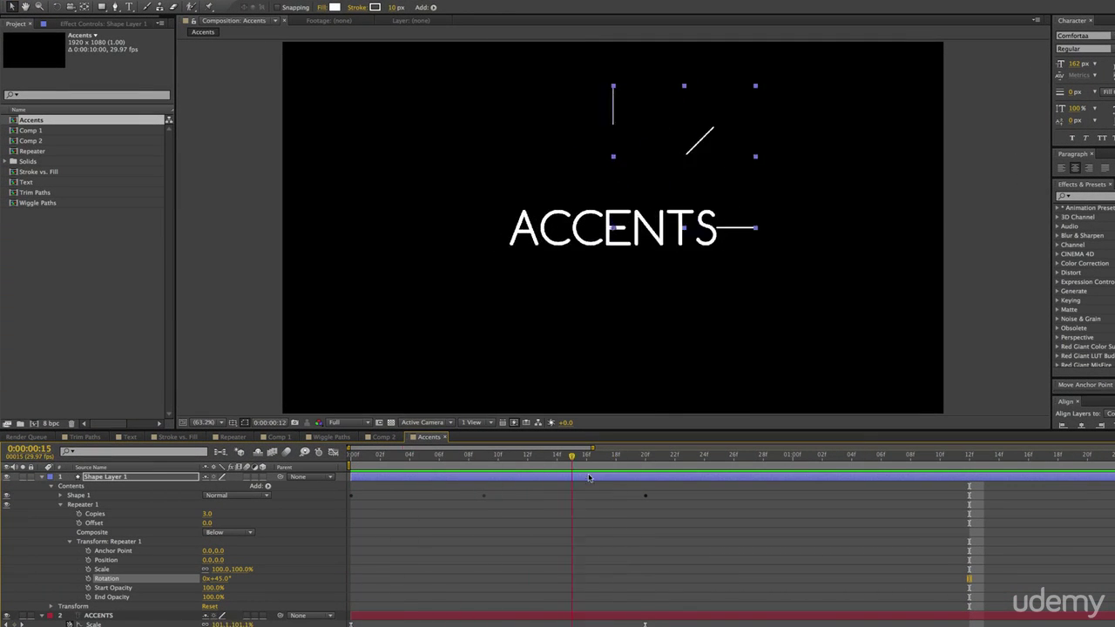
# At frame 10, move Shape Layer 1 sideways by setting its layer Position to 659, 540.
pyautogui.moveTo(615, 480); pyautogui.dragTo(502, 500)
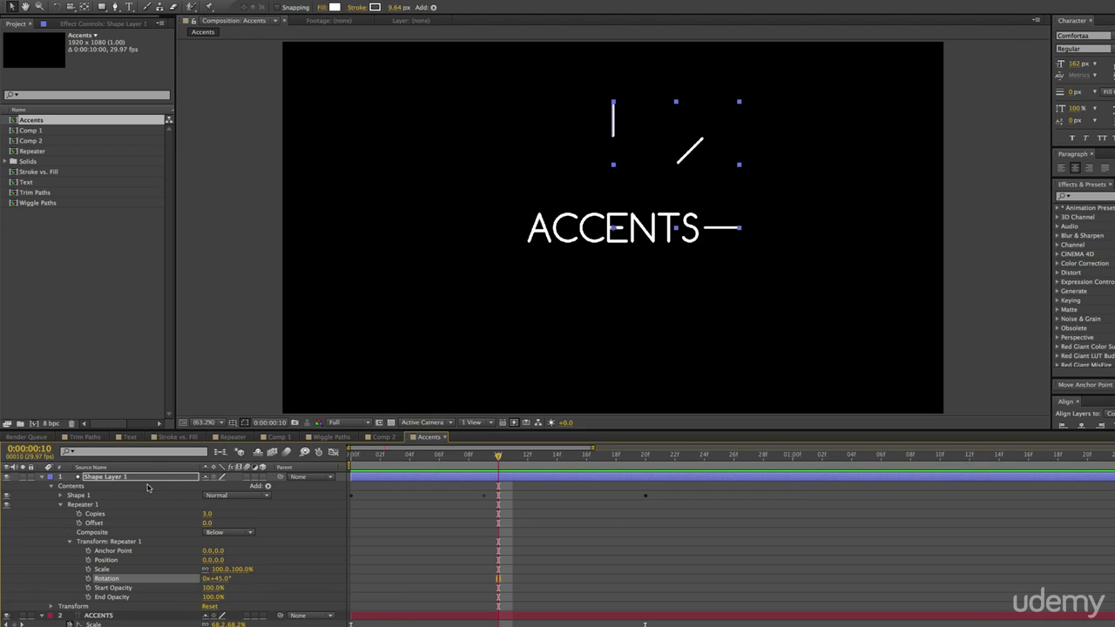
pyautogui.click(47, 478)
pyautogui.click(47, 479)
pyautogui.press('p')
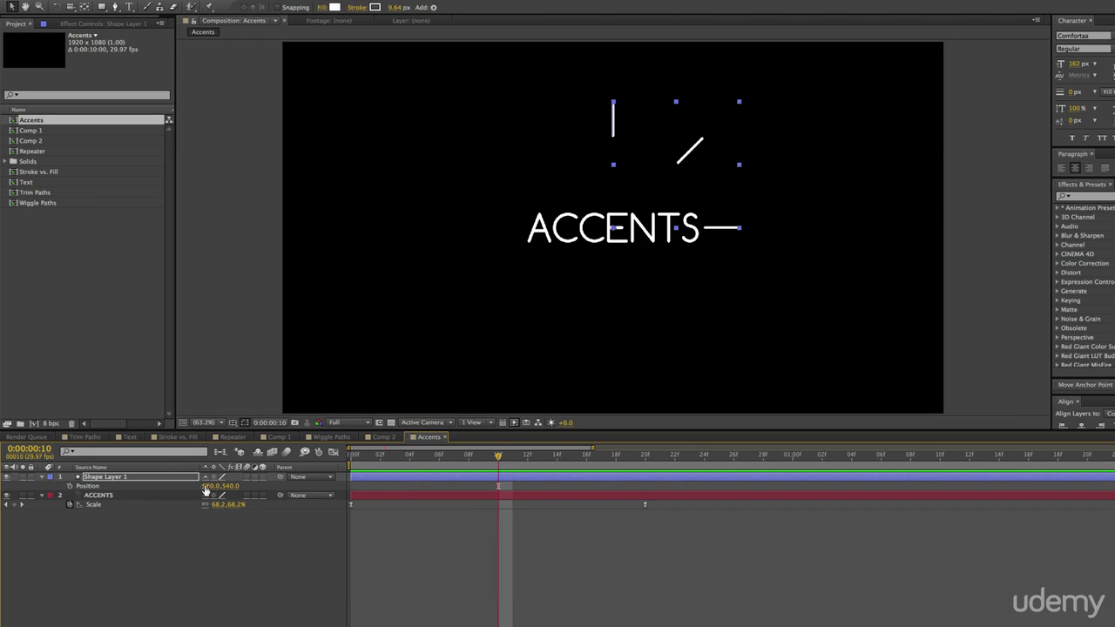
pyautogui.moveTo(209, 486); pyautogui.dragTo(162, 488)
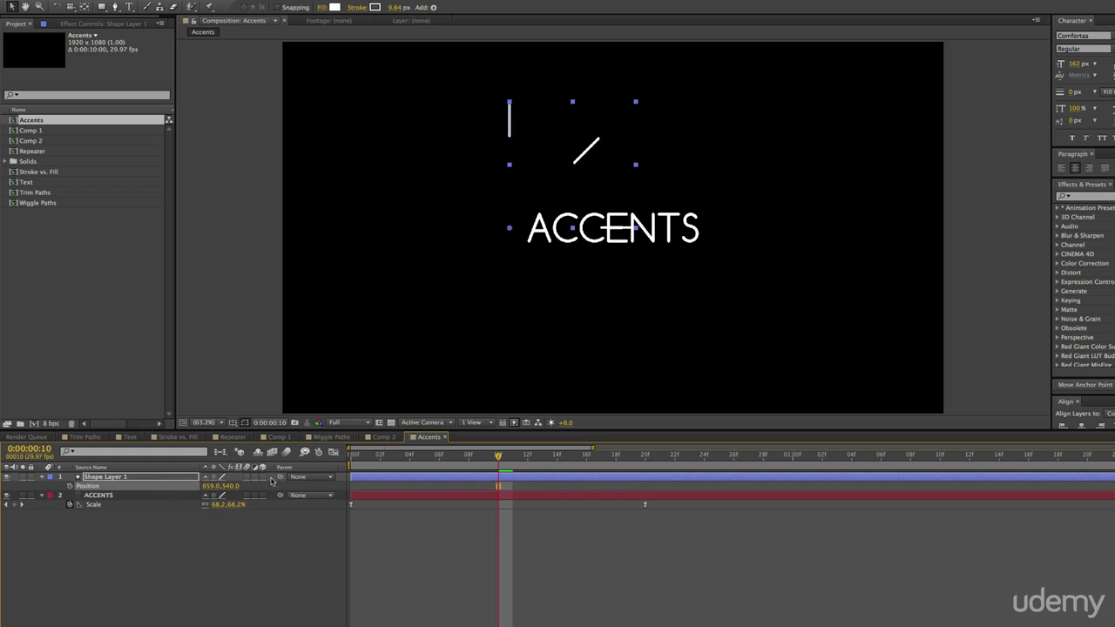
# Rotate Shape Layer 1 to -91° so that its accent lines fan out from the title's upper-left side.
pyautogui.moveTo(453, 458); pyautogui.dragTo(396, 461)
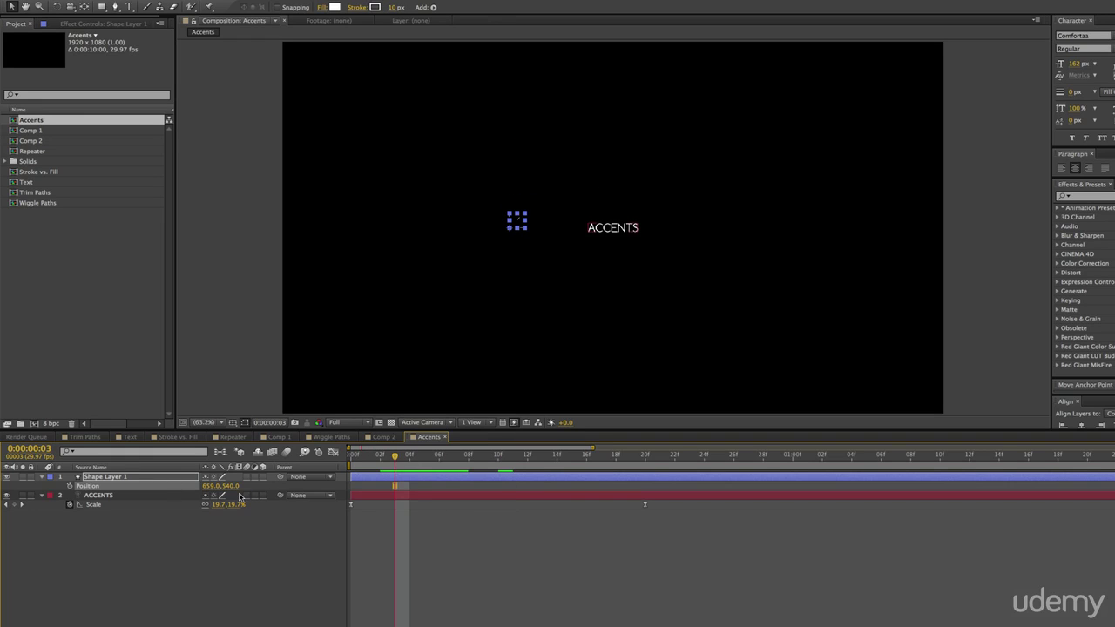
pyautogui.press('r')
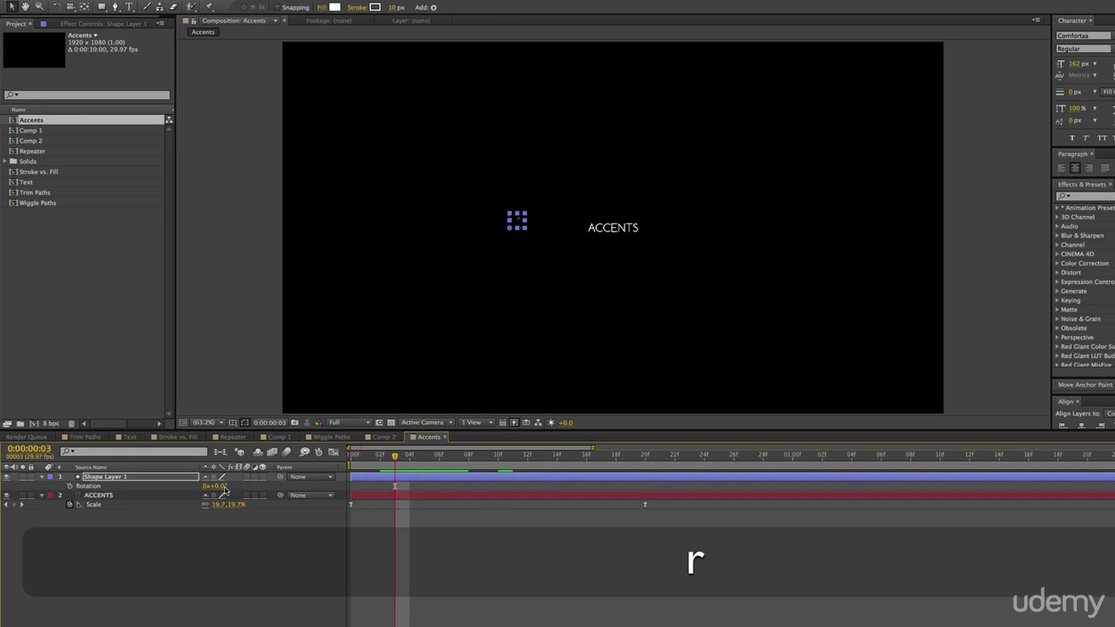
pyautogui.moveTo(218, 487); pyautogui.dragTo(202, 487)
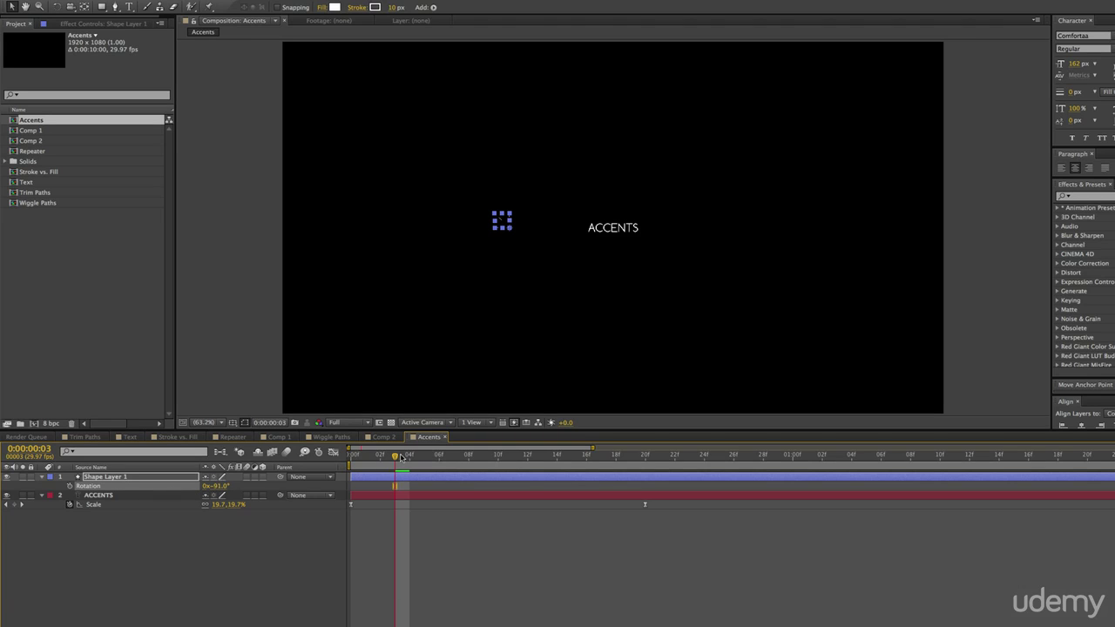
pyautogui.moveTo(401, 456); pyautogui.dragTo(376, 477)
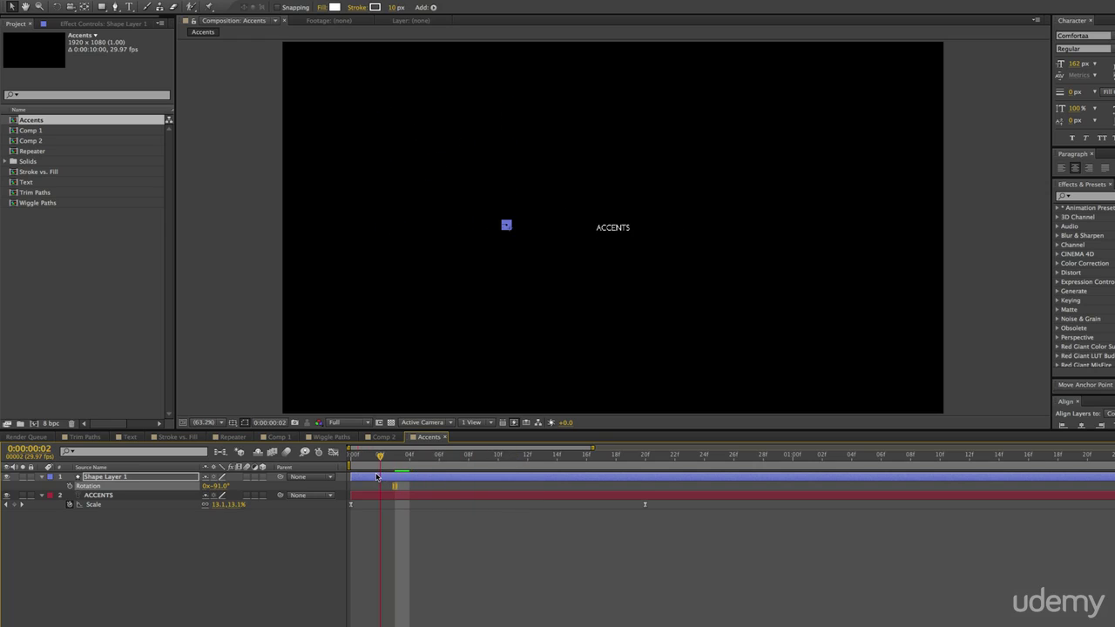
# Set Shape Layer 1's Position to 870, 540 and scrub the first frames to check the lines against the title.
pyautogui.hotkey('alt', 'Left')
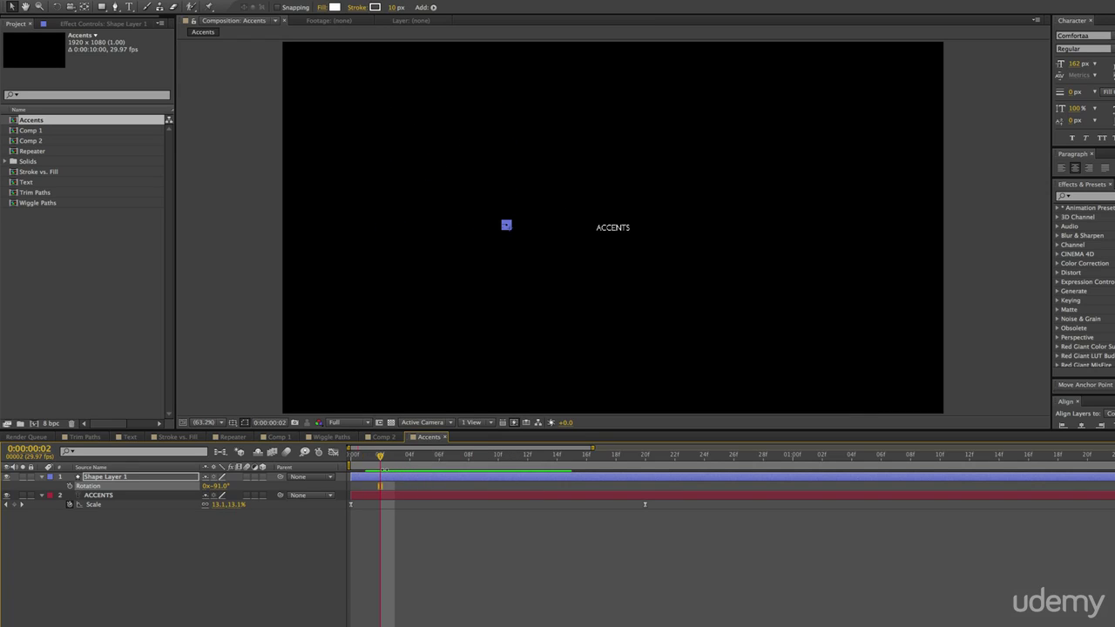
pyautogui.press('p')
pyautogui.moveTo(223, 490); pyautogui.dragTo(325, 486)
pyautogui.press('space')
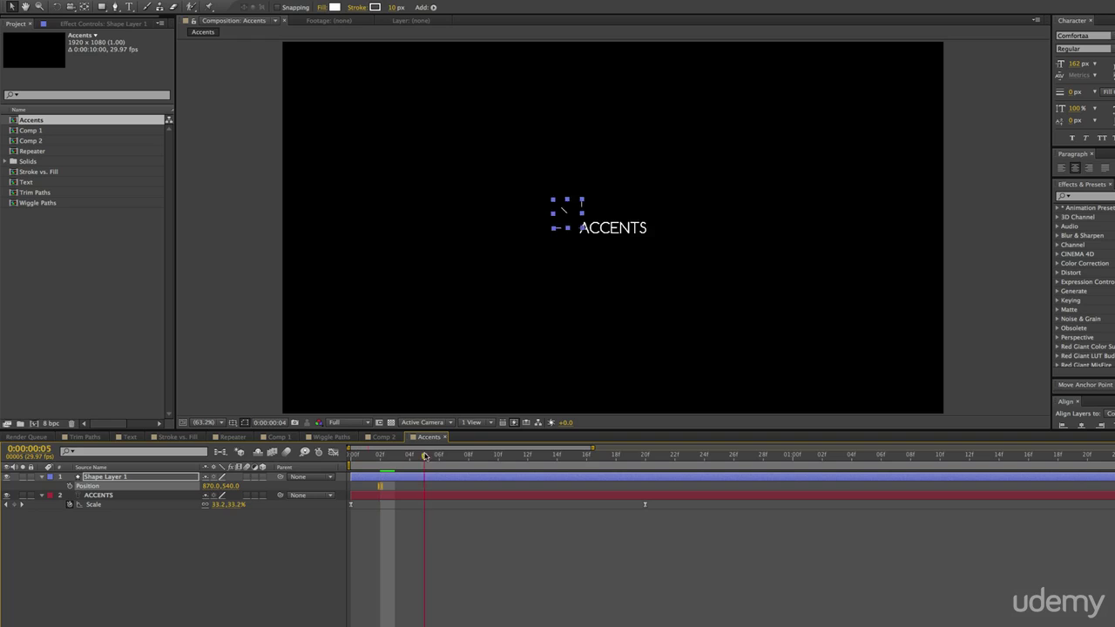
pyautogui.click(354, 471)
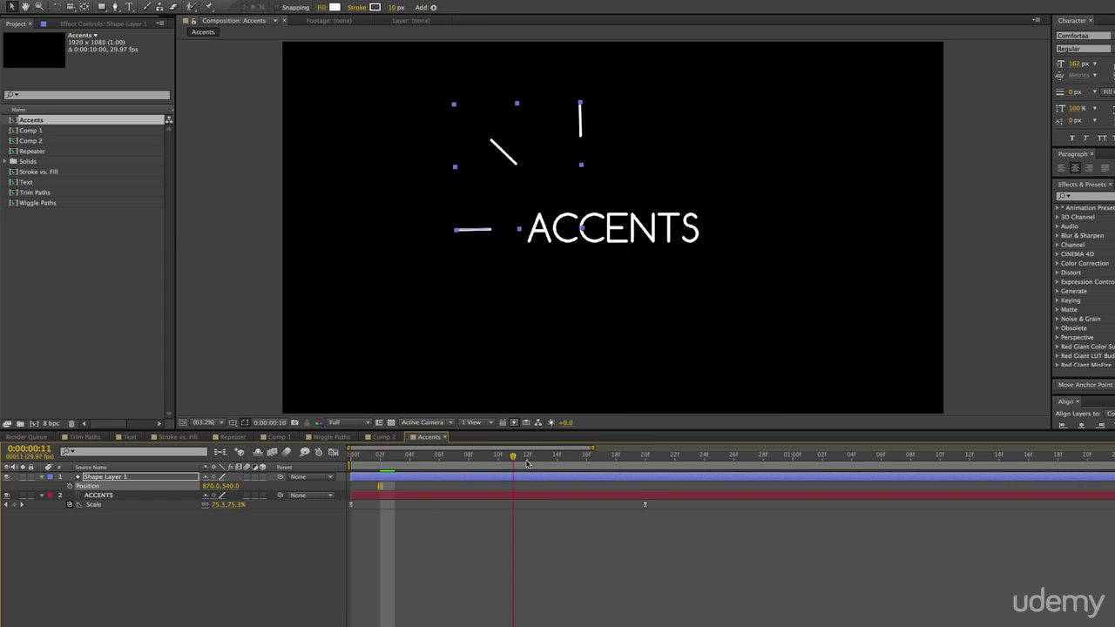
pyautogui.click(415, 465)
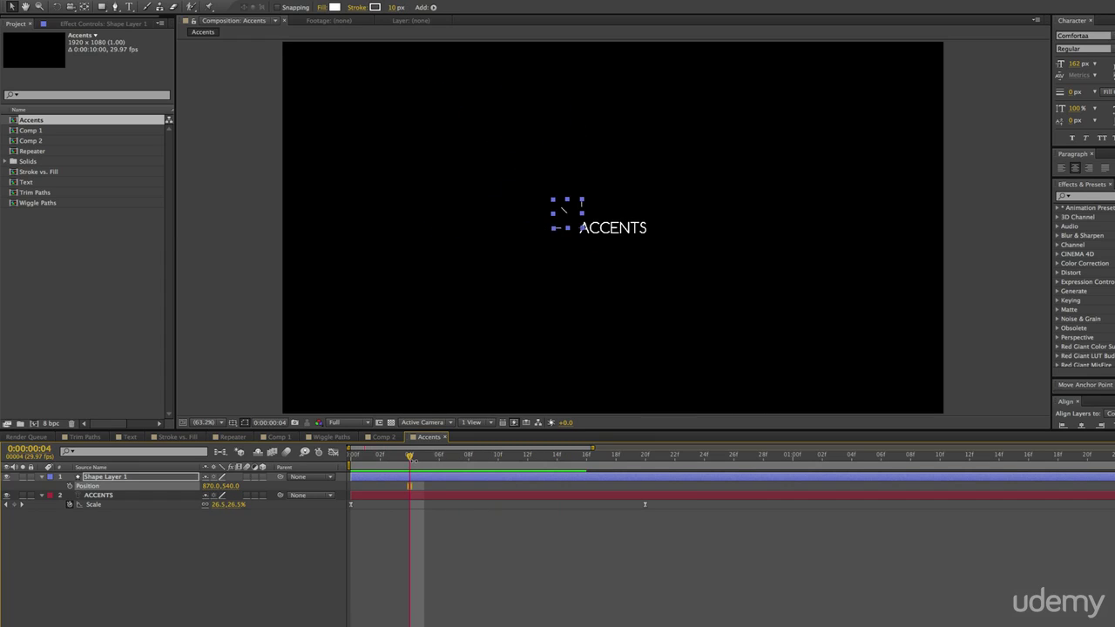
# Preview the lines, and at frame 6 set Shape Layer 1's Position to 865, 583 and its Rotation to -113°.
pyautogui.press('KP_0')
pyautogui.press('space')
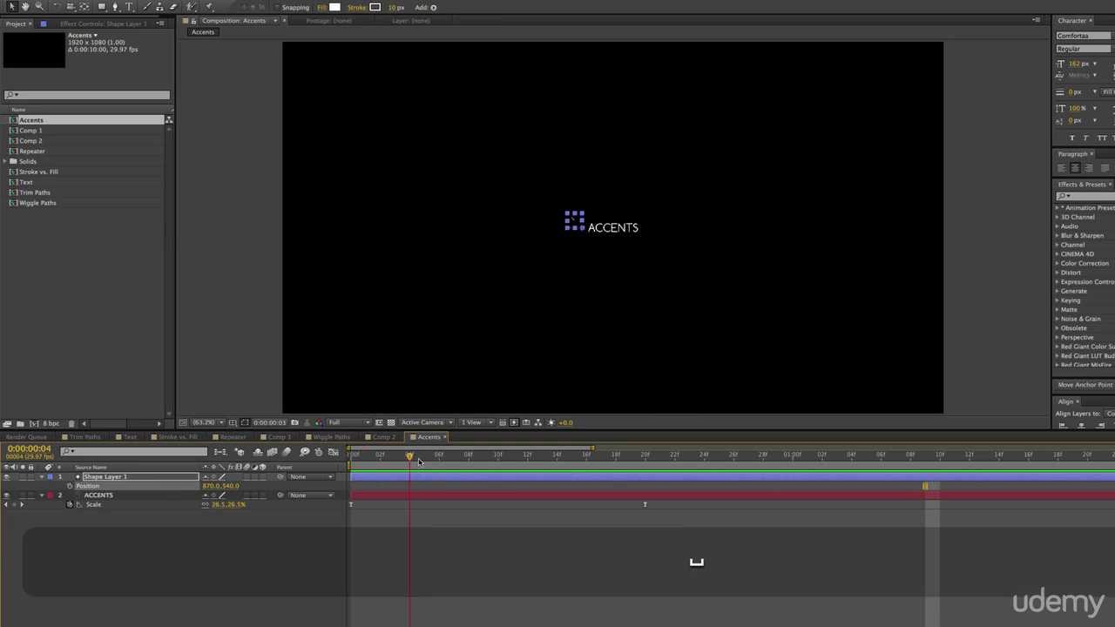
pyautogui.moveTo(419, 462); pyautogui.dragTo(441, 479)
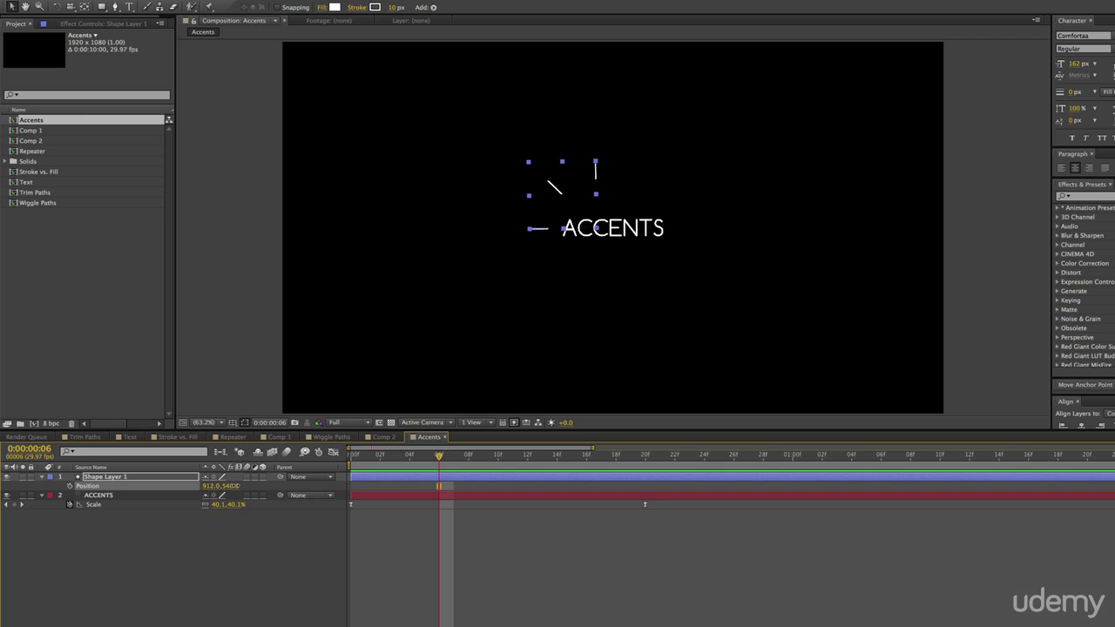
pyautogui.moveTo(215, 492)
pyautogui.mouseDown()
pyautogui.moveTo(236, 491)
pyautogui.moveTo(217, 494)
pyautogui.mouseUp()
pyautogui.press('r')
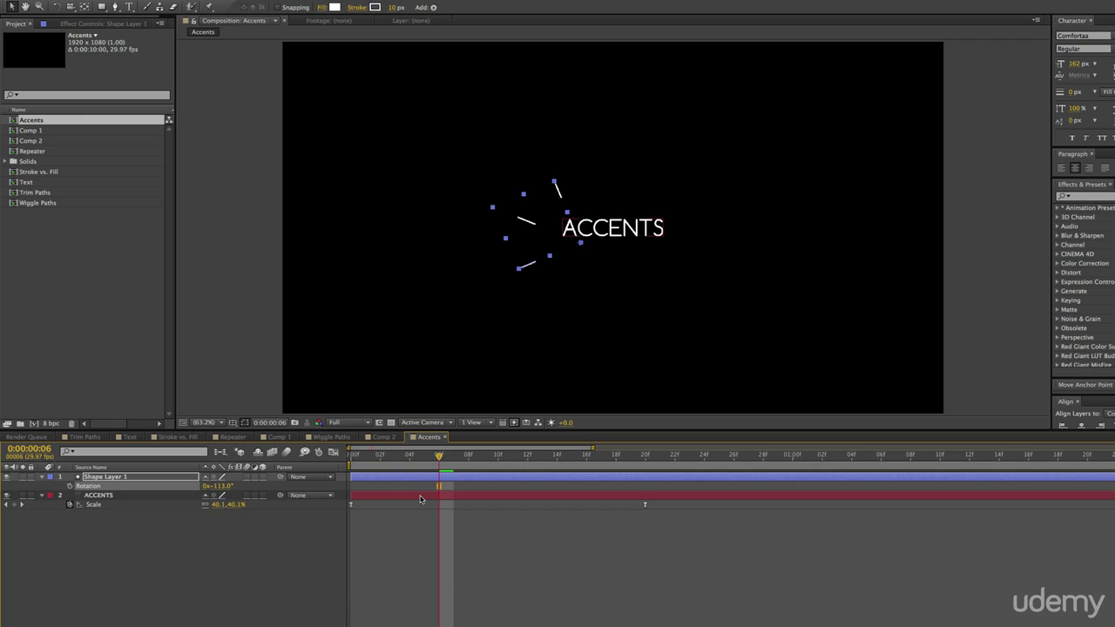
# Preview the accent lines with their adjusted position and rotation.
pyautogui.press('KP_0')
pyautogui.press('KP_0')
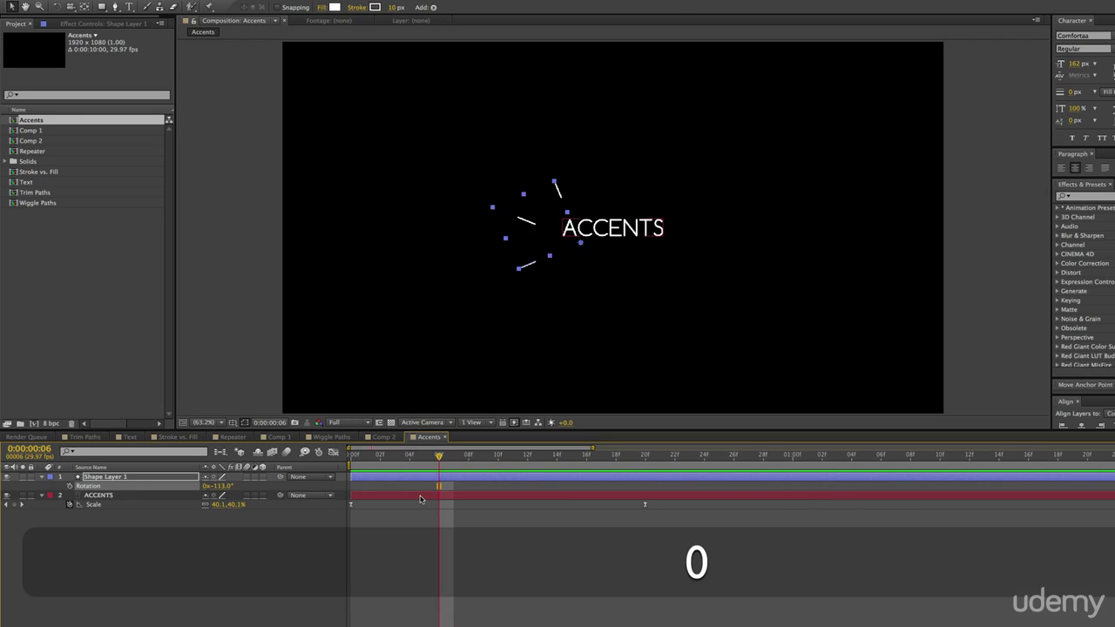
pyautogui.press('space')
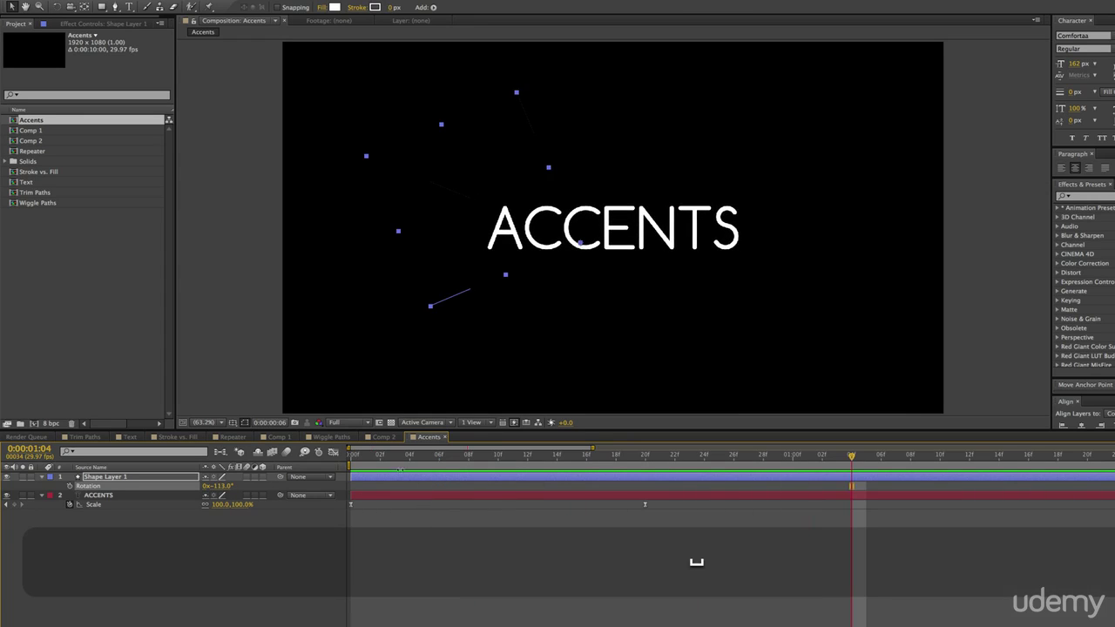
# Expand Shape Layer 1's properties and rename the layer "line accent".
pyautogui.click(331, 488)
pyautogui.click(42, 478)
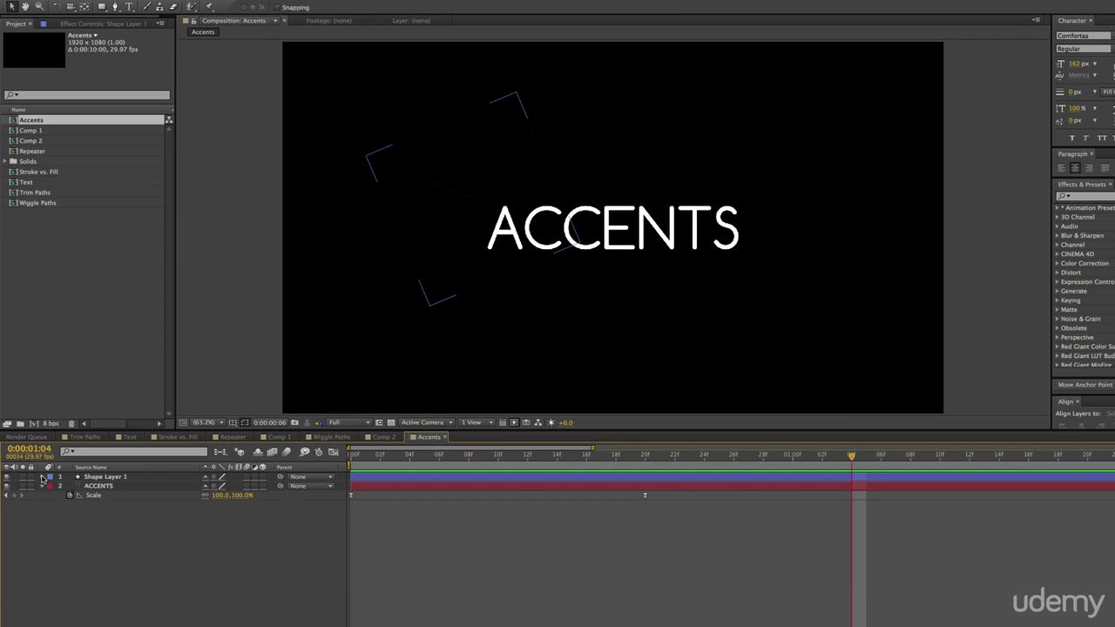
pyautogui.click(51, 495)
pyautogui.click(115, 478)
pyautogui.press('Return')
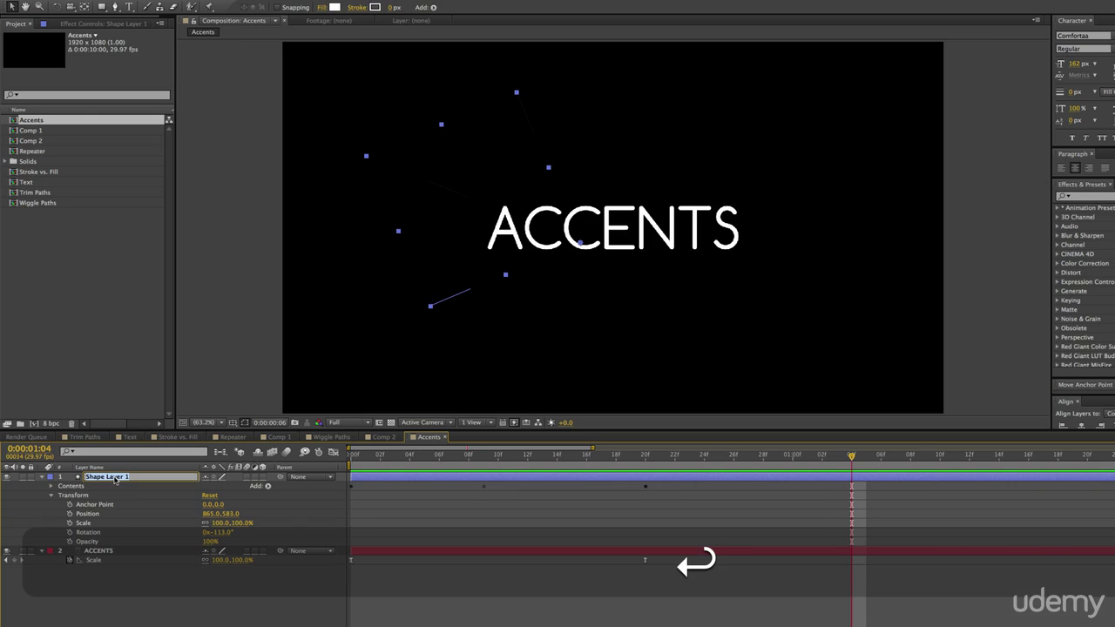
pyautogui.write('acc')
pyautogui.press('super+a')
pyautogui.write('line')
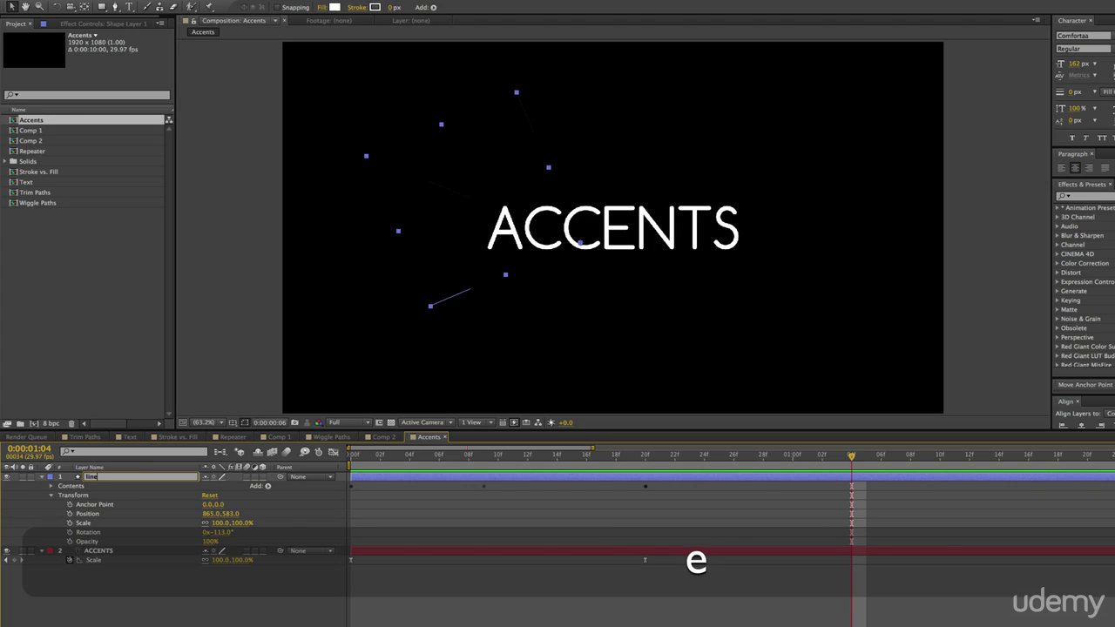
pyautogui.write(' accent')
pyautogui.press('Return')
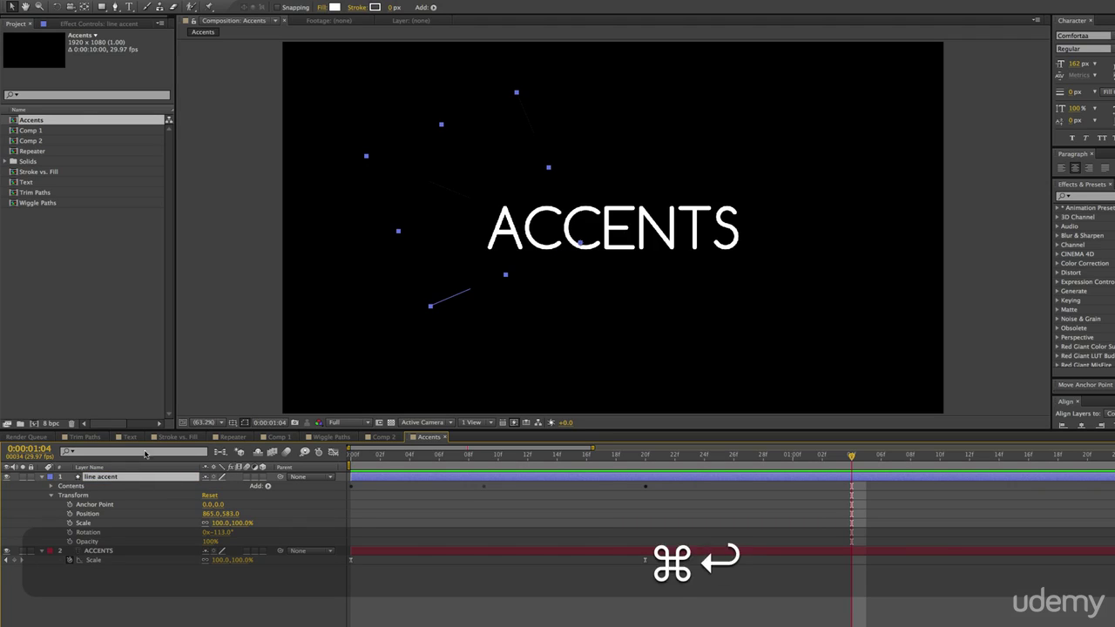
# Duplicate the line accent layer and set the copy's Rotation to 13°.
pyautogui.press('super+d')
pyautogui.press('r')
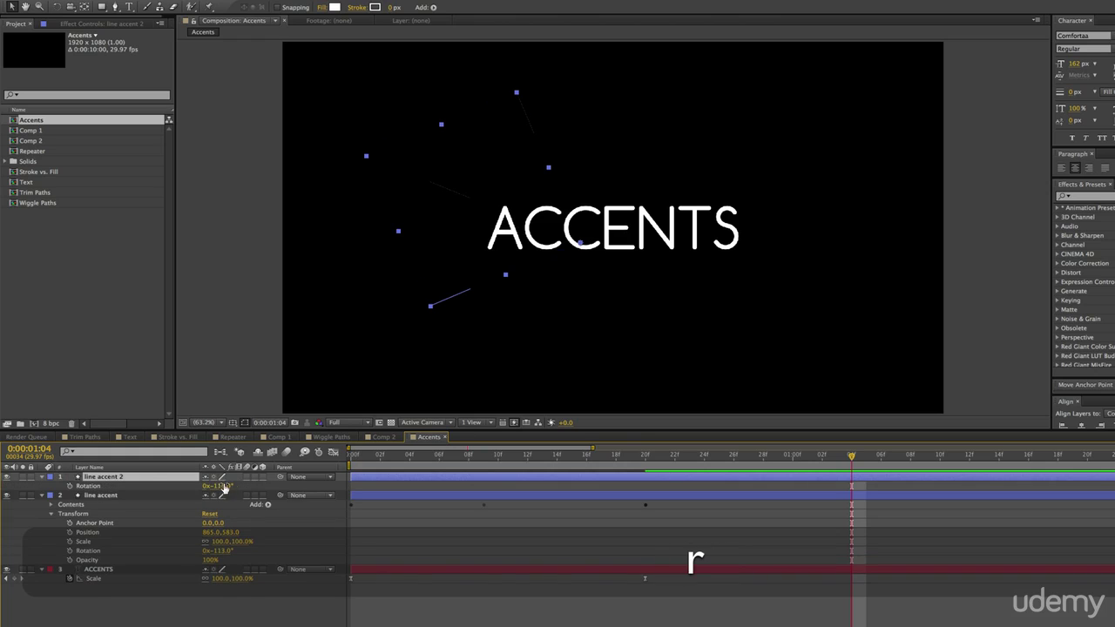
pyautogui.moveTo(224, 490); pyautogui.dragTo(285, 485)
# At frame 11, set line accent 2's Position to 1045, 583 and scrub the earlier frames to check its spacing.
pyautogui.moveTo(424, 460); pyautogui.dragTo(512, 460)
pyautogui.press('p')
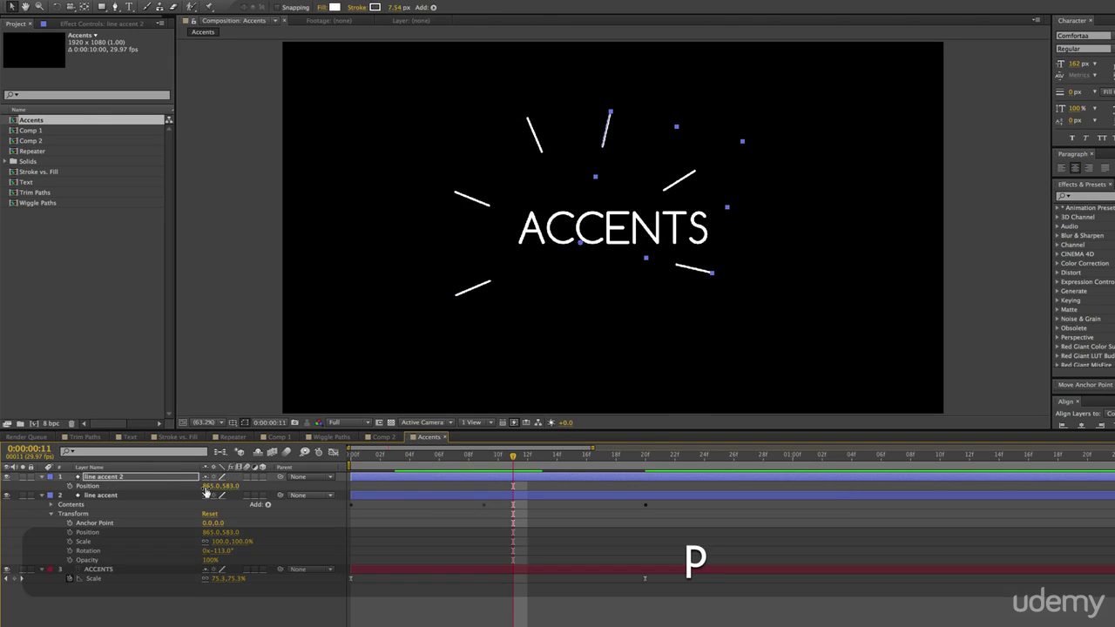
pyautogui.moveTo(209, 486); pyautogui.dragTo(326, 491)
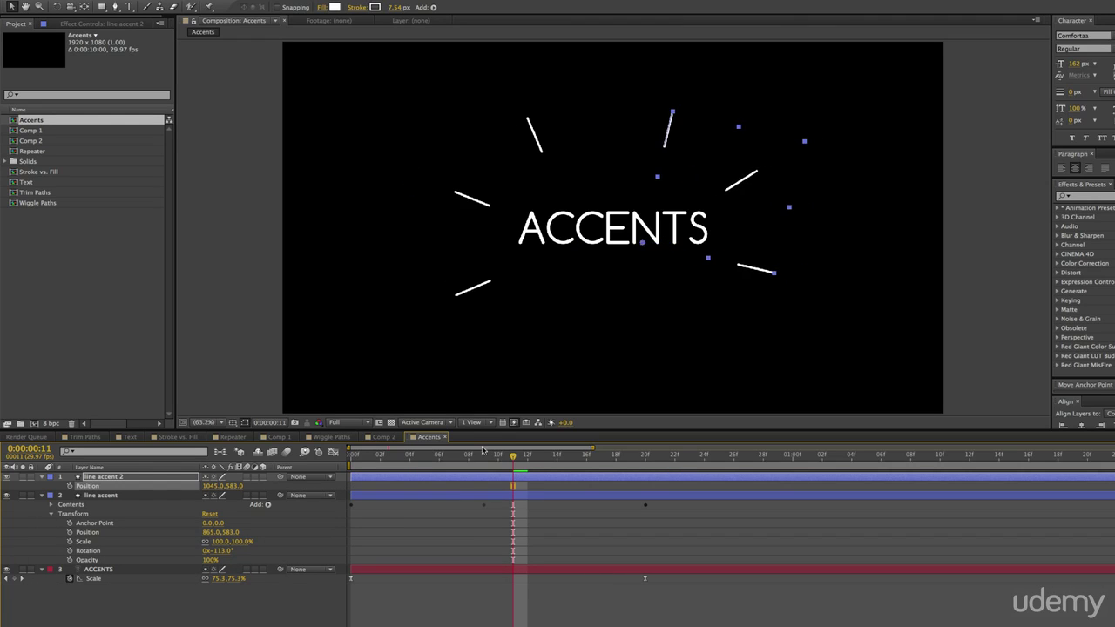
pyautogui.moveTo(483, 449); pyautogui.dragTo(453, 453)
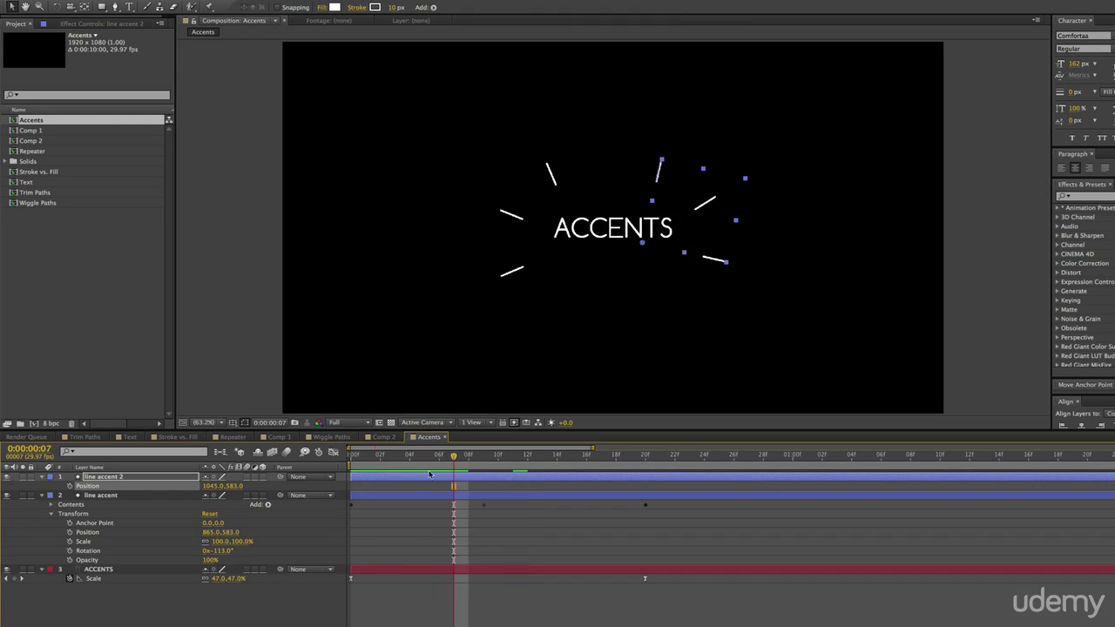
# Reduce line accent 2's layer Scale to 45% and scrub the first frames to check the smaller lines.
pyautogui.press('s')
pyautogui.moveTo(250, 486); pyautogui.dragTo(209, 485)
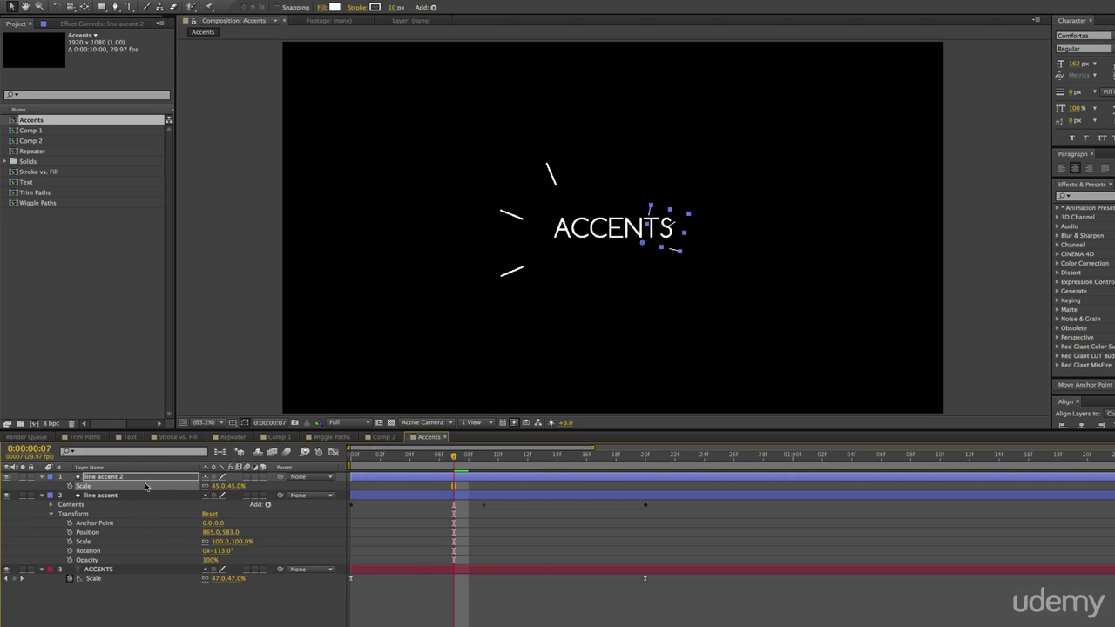
pyautogui.moveTo(380, 457); pyautogui.dragTo(441, 462)
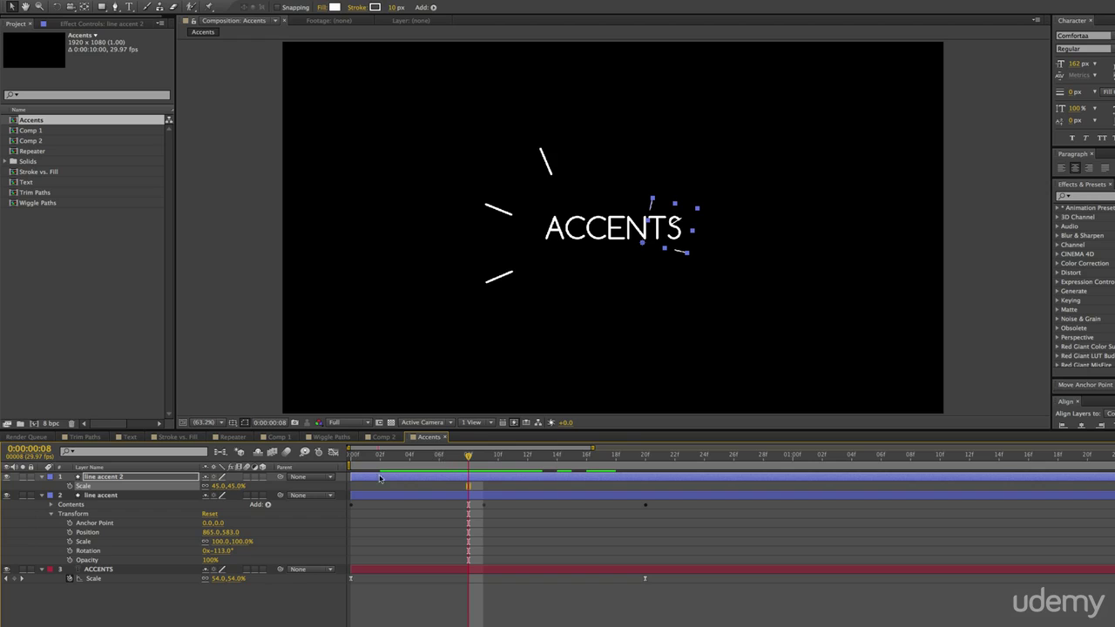
# Move line accent 2 beside the title's last letter by setting its Position to 1158, 583.
pyautogui.press('p')
pyautogui.moveTo(210, 491); pyautogui.dragTo(236, 486)
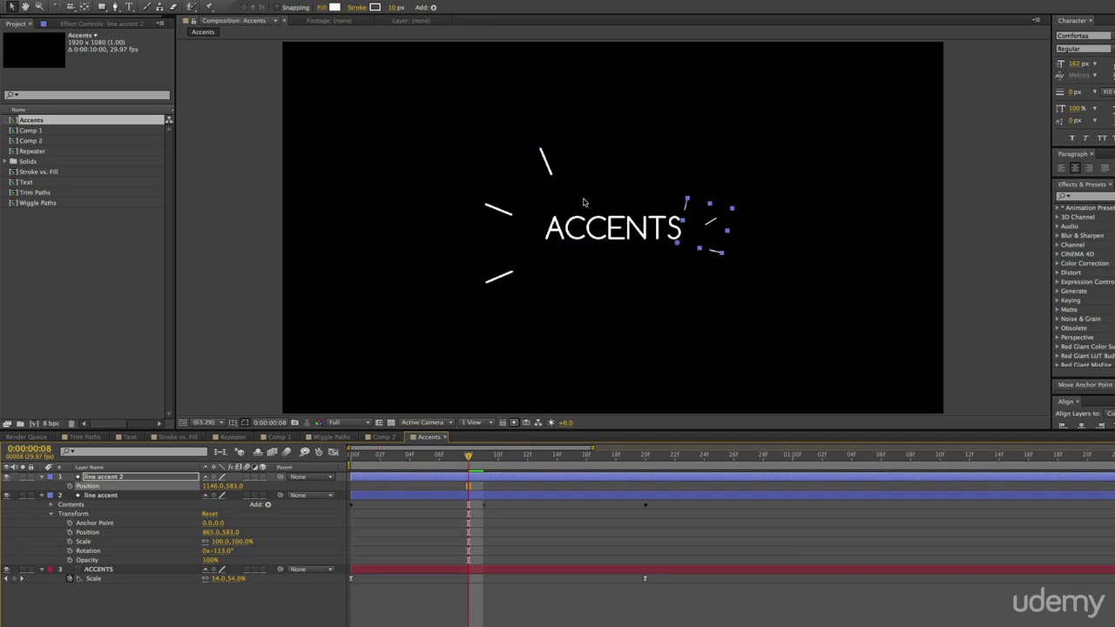
pyautogui.moveTo(483, 459); pyautogui.dragTo(505, 468)
pyautogui.moveTo(215, 487)
pyautogui.mouseDown()
pyautogui.moveTo(264, 483)
pyautogui.moveTo(220, 483)
pyautogui.mouseUp()
# Preview both sets of accent lines shooting out around the title.
pyautogui.press('KP_0')
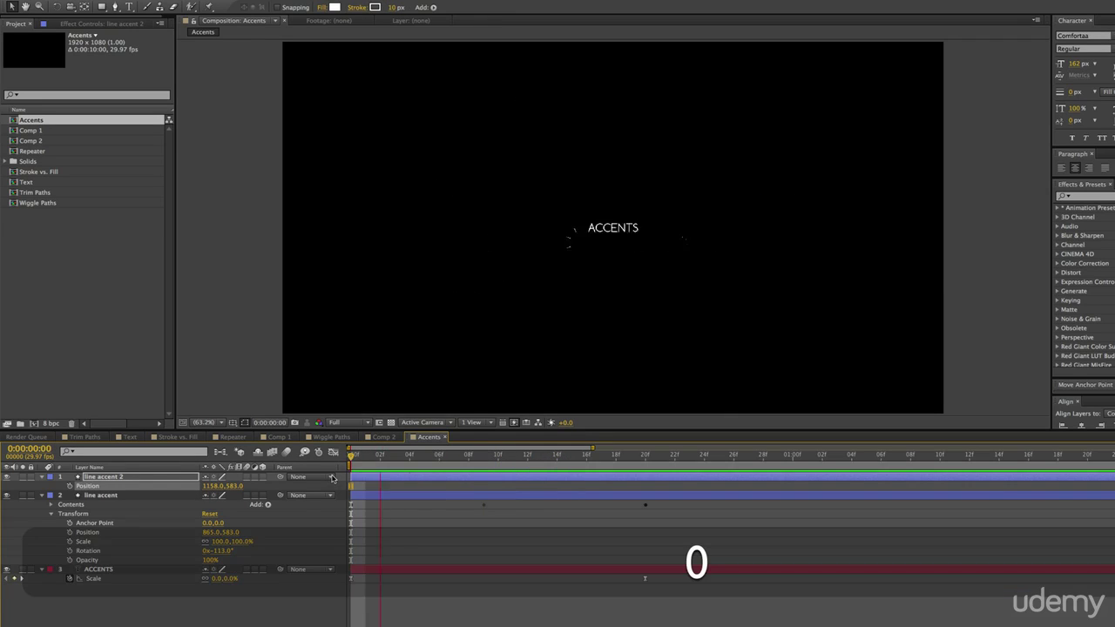
pyautogui.press('KP_0')
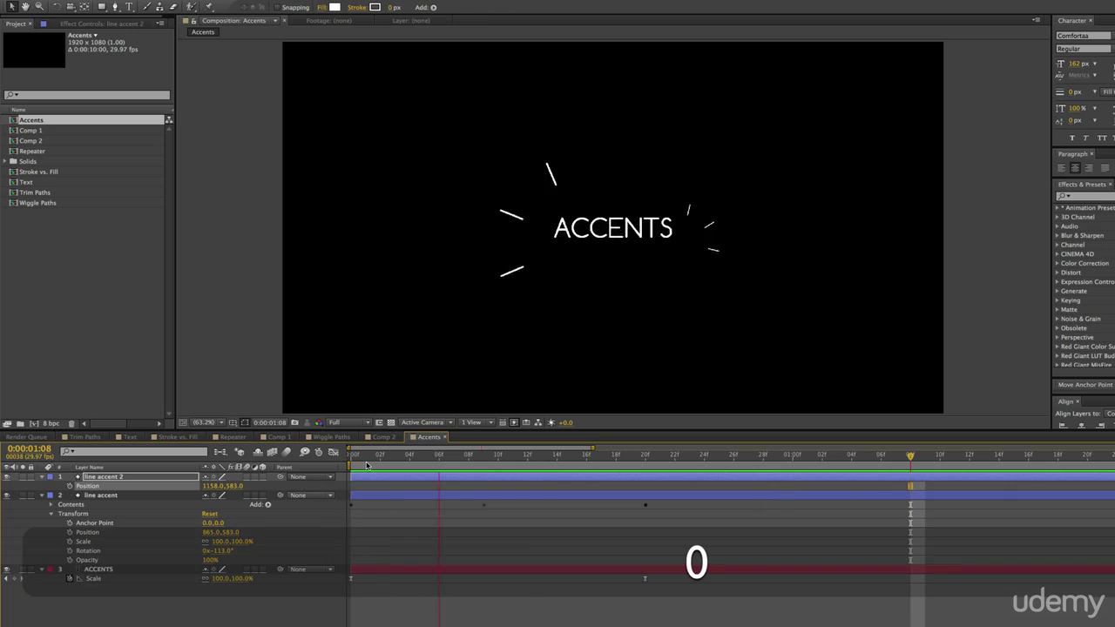
pyautogui.press('space')
pyautogui.press('KP_0')
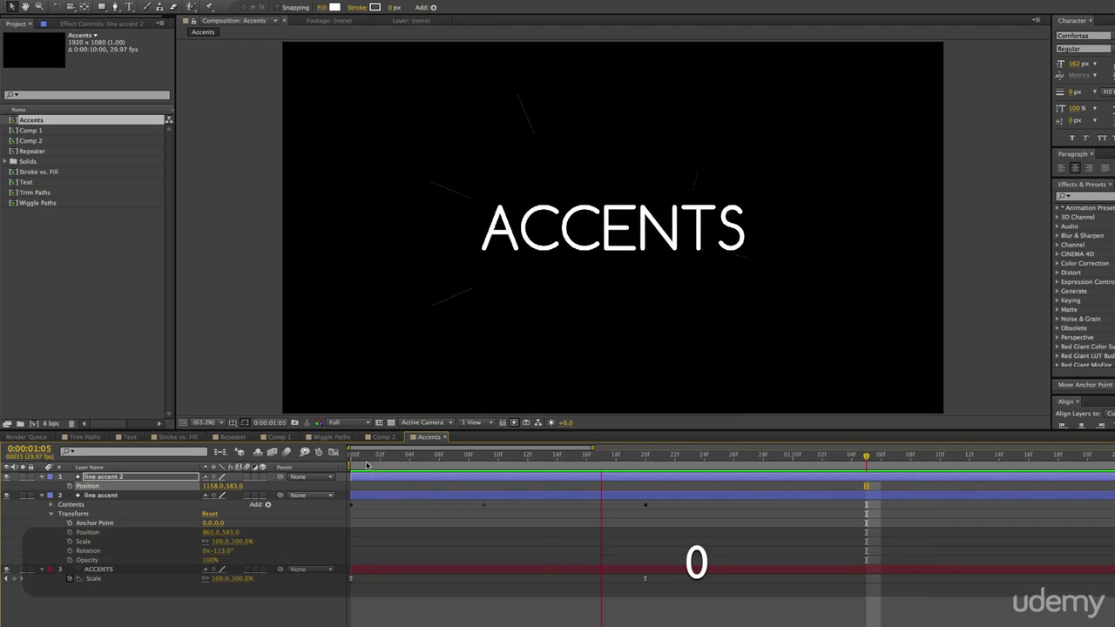
pyautogui.press('space')
# At frame 9, reveal line accent 2's Shape 1, Stroke 1 and Repeater 1 settings.
pyautogui.moveTo(383, 458); pyautogui.dragTo(484, 459)
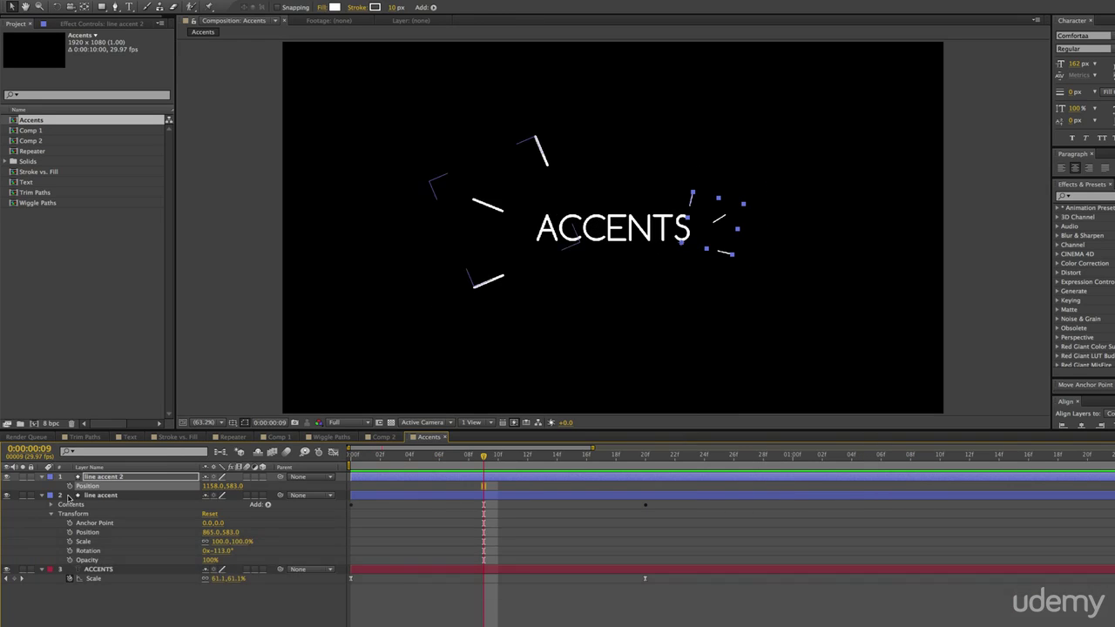
pyautogui.click(40, 477)
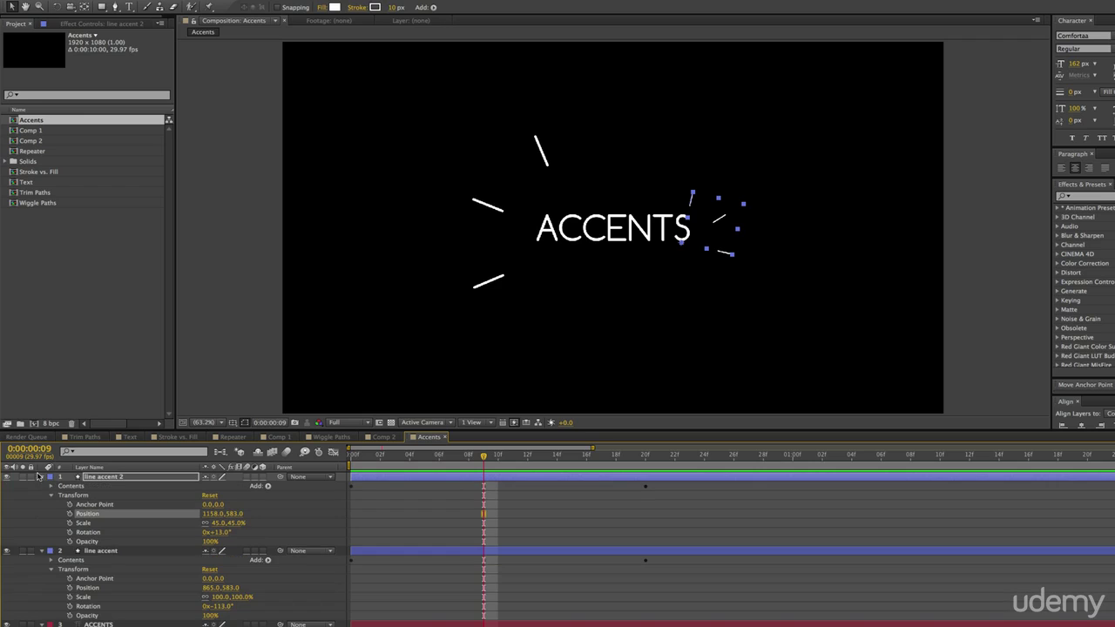
pyautogui.click(51, 486)
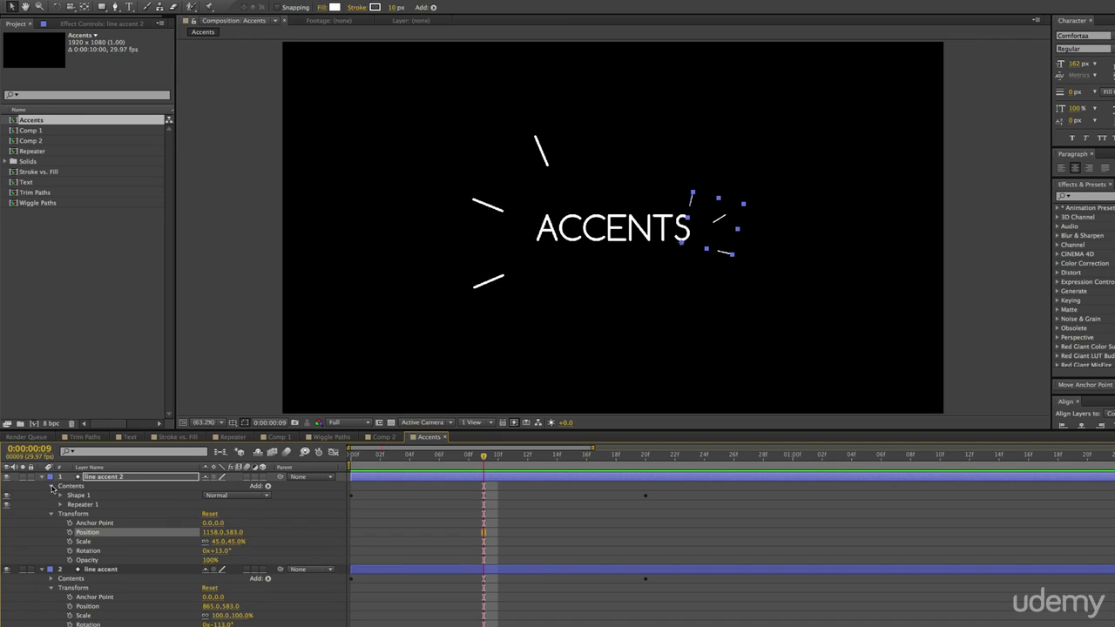
pyautogui.click(60, 506)
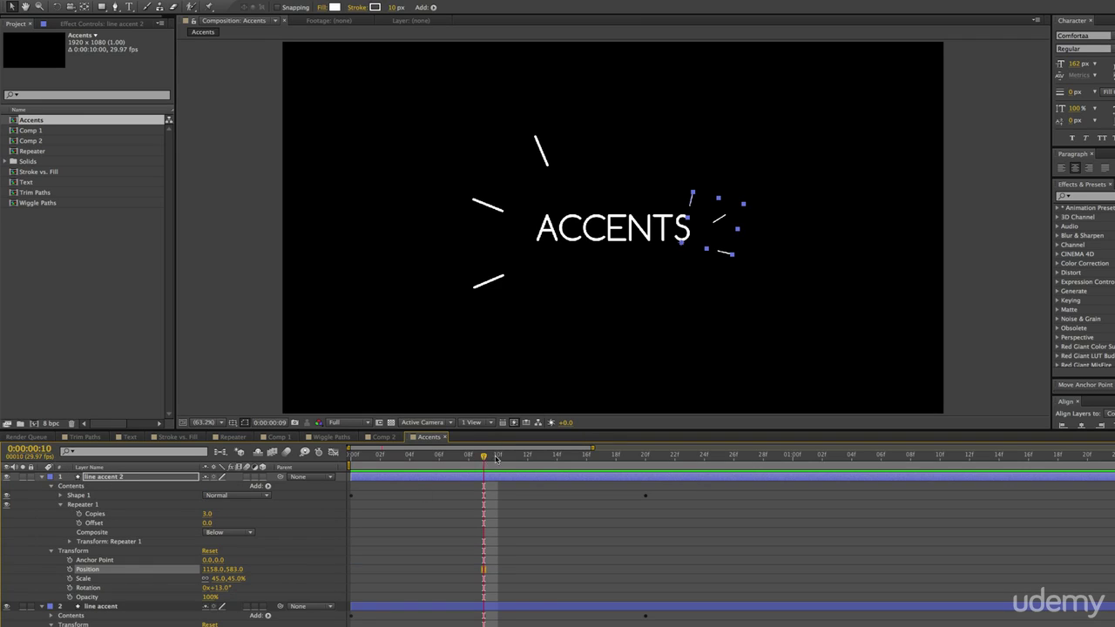
pyautogui.moveTo(497, 459); pyautogui.dragTo(484, 459)
pyautogui.click(61, 496)
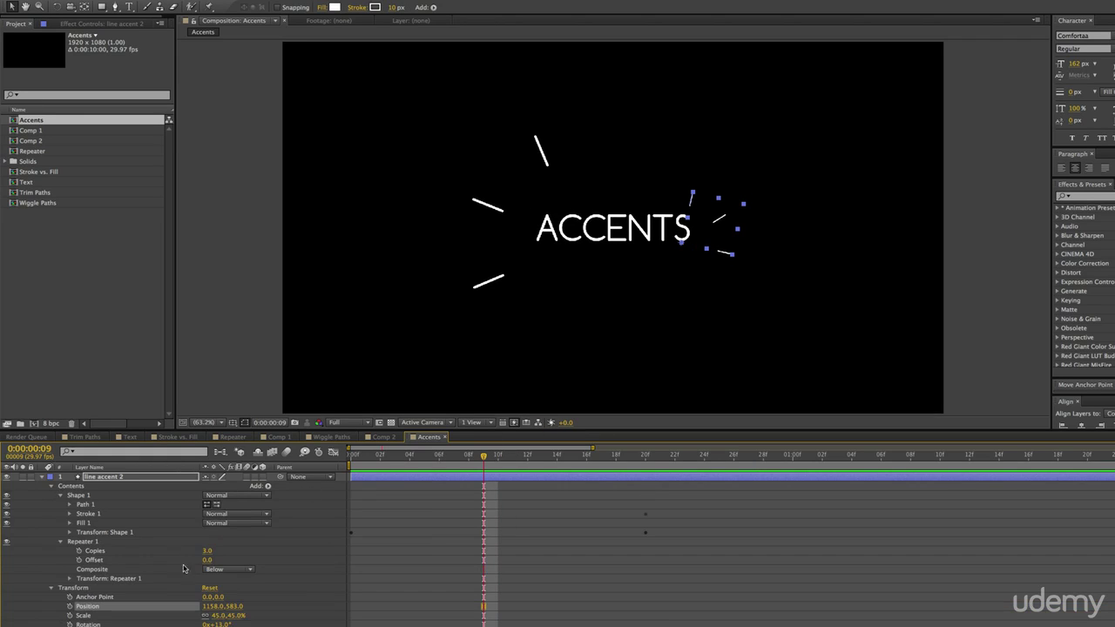
pyautogui.click(70, 514)
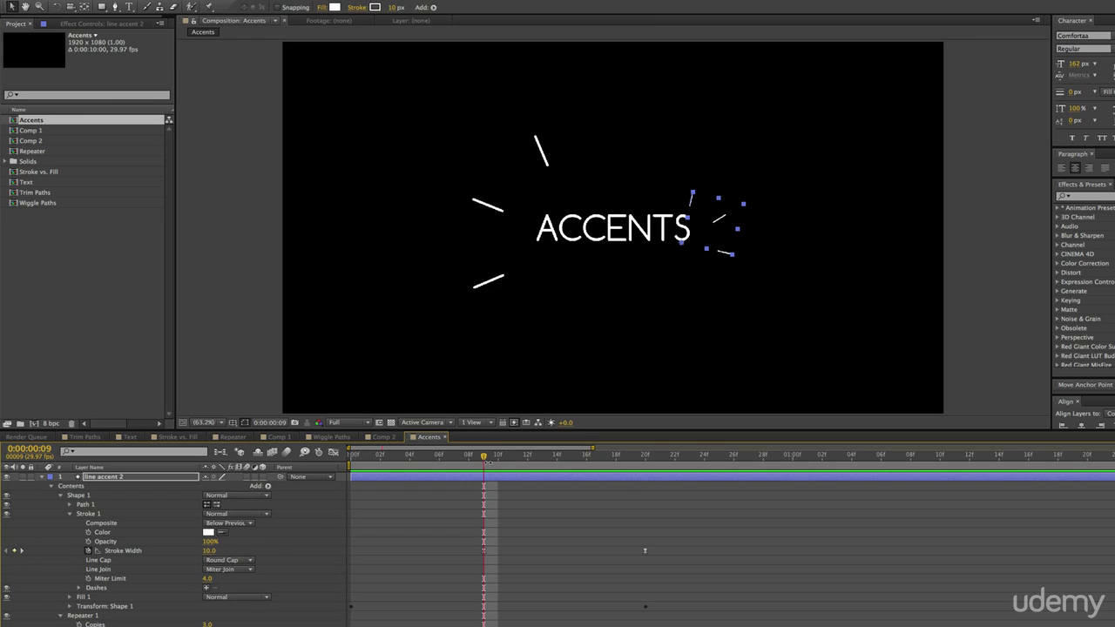
# Set line accent 2's Stroke Width to 50 at the frame 9 keyframe and preview the animation.
pyautogui.moveTo(213, 552); pyautogui.dragTo(232, 552)
pyautogui.press('KP_0')
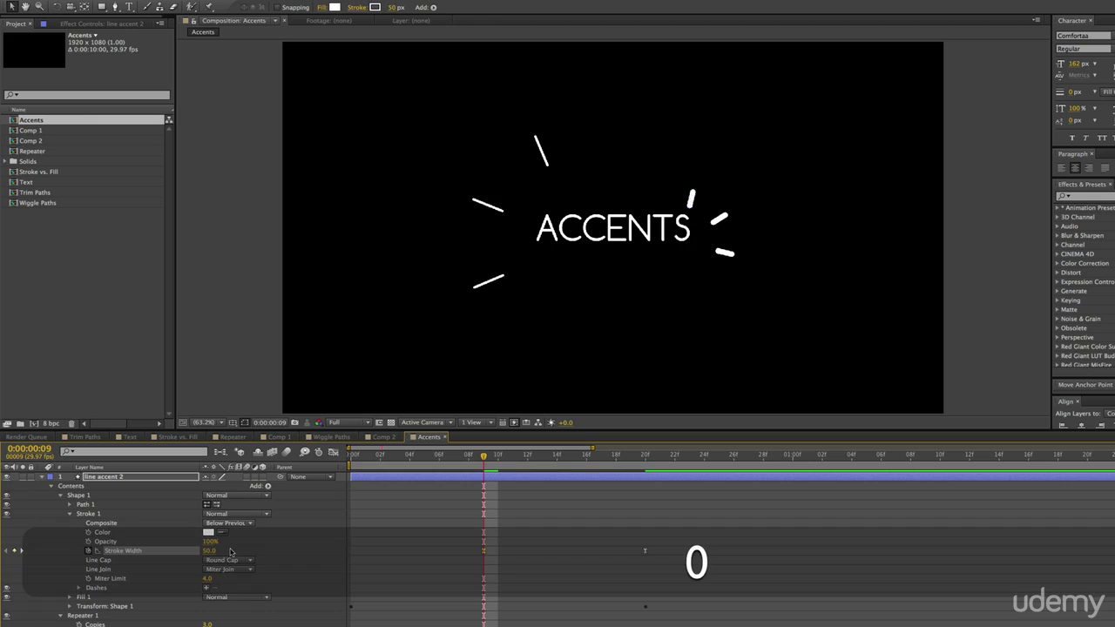
pyautogui.press('space')
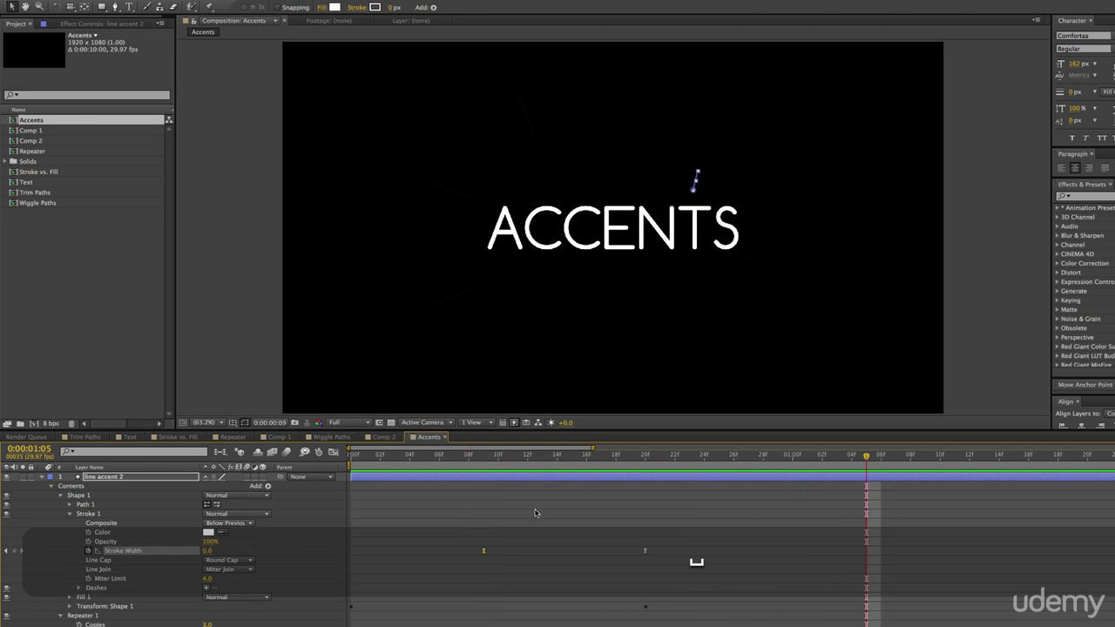
# Set line accent 2's Stroke Width keyframes to 25 at frame 20 and 0 at frame 9.
pyautogui.click(646, 462)
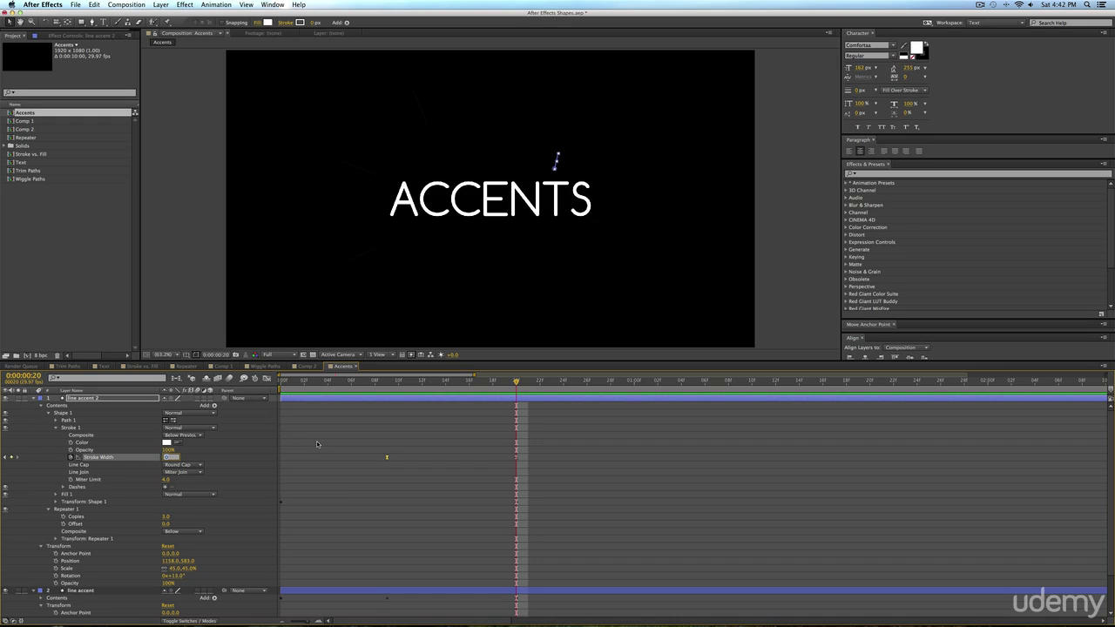
pyautogui.write('25')
pyautogui.press('Return')
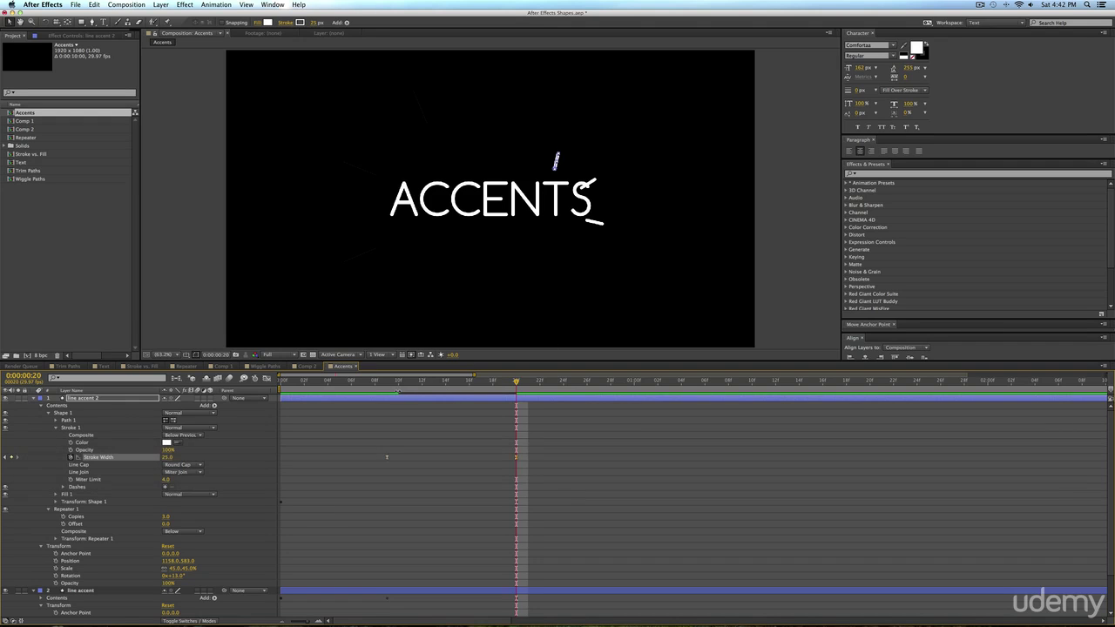
pyautogui.click(387, 383)
pyautogui.click(165, 457)
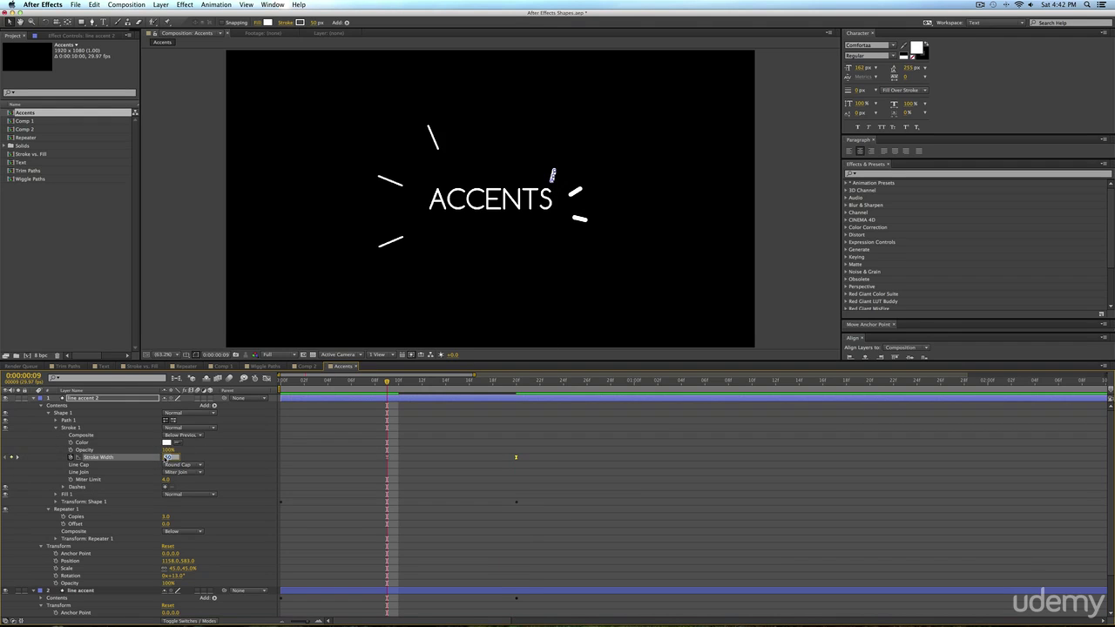
pyautogui.write('0')
pyautogui.press('Return')
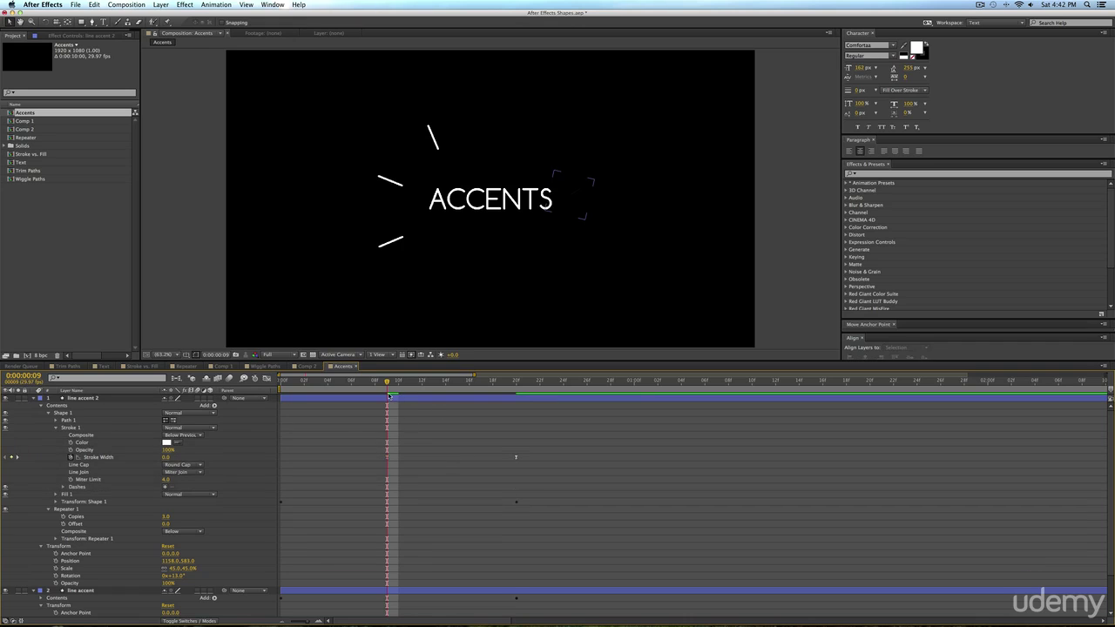
# At frame 20, set the Scale in line accent 2's Transform: Shape 1 to 0% and preview the lines.
pyautogui.moveTo(387, 382); pyautogui.dragTo(517, 394)
pyautogui.press('[')
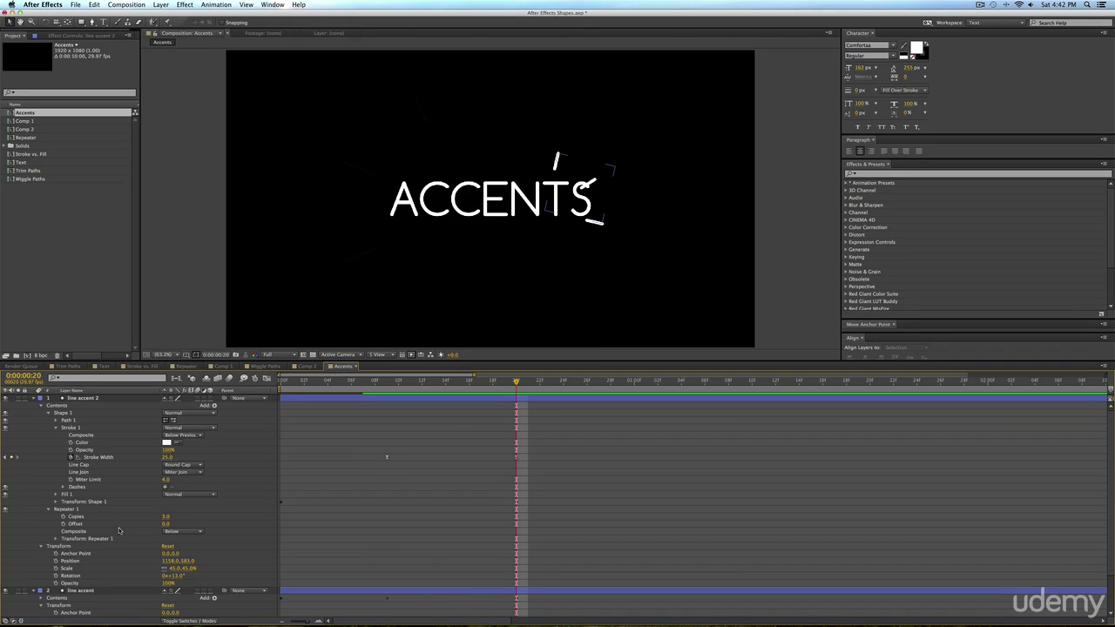
pyautogui.click(56, 502)
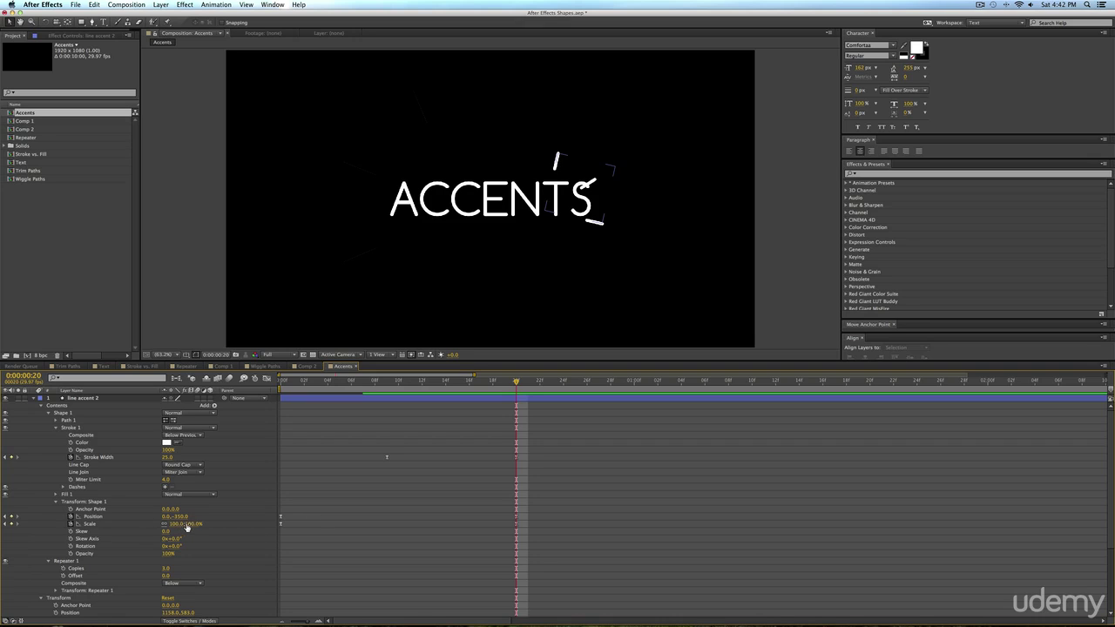
pyautogui.moveTo(281, 525)
pyautogui.mouseDown()
pyautogui.moveTo(494, 528)
pyautogui.moveTo(276, 533)
pyautogui.mouseUp()
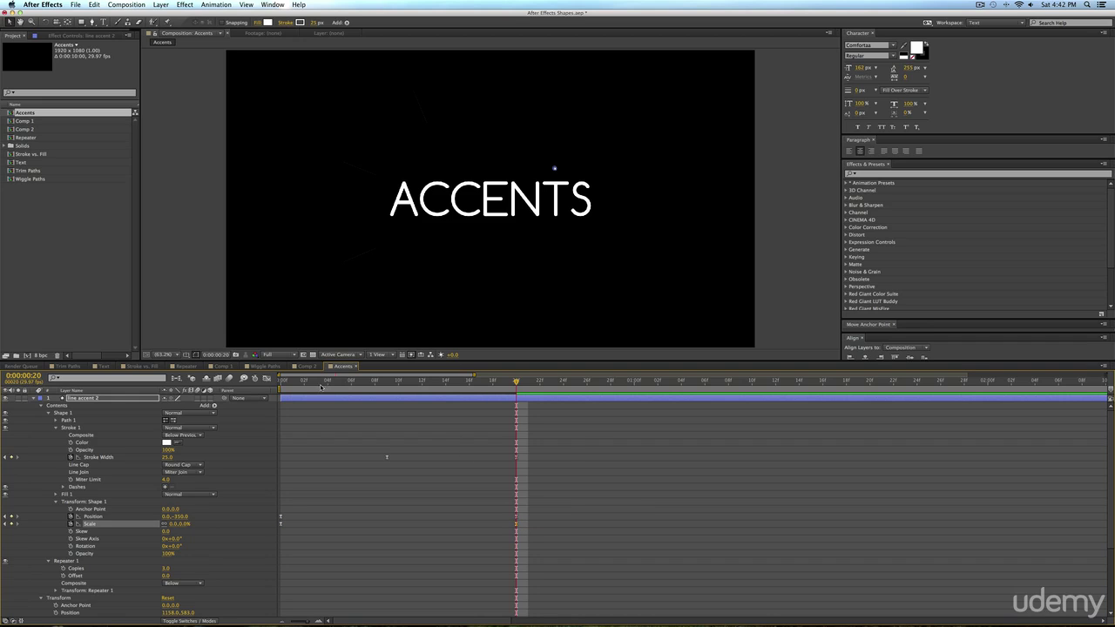
pyautogui.moveTo(309, 385); pyautogui.dragTo(476, 391)
pyautogui.press('space')
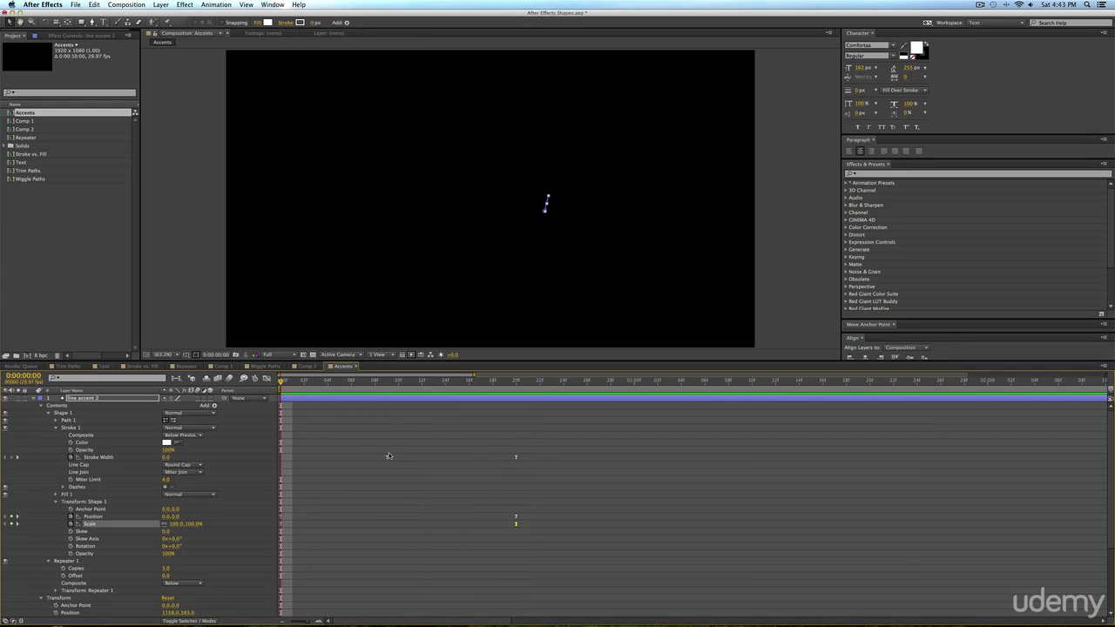
# Move line accent 2's frame 9 Stroke Width keyframe to frame 0 and preview the accent line animation.
pyautogui.click(387, 459)
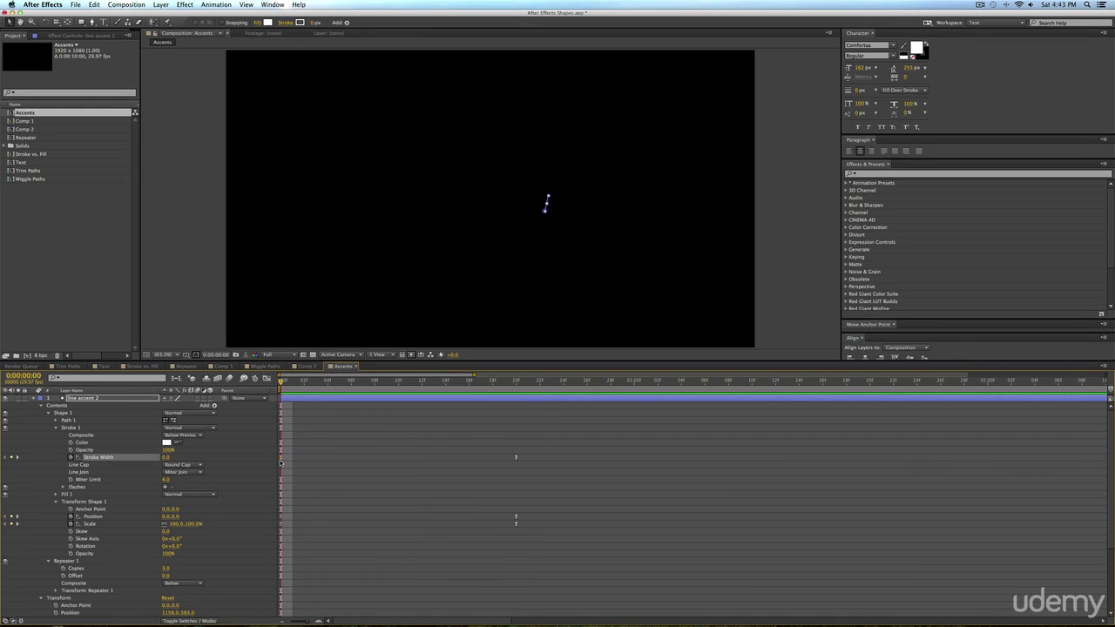
pyautogui.moveTo(279, 383); pyautogui.dragTo(398, 391)
pyautogui.press('KP_0')
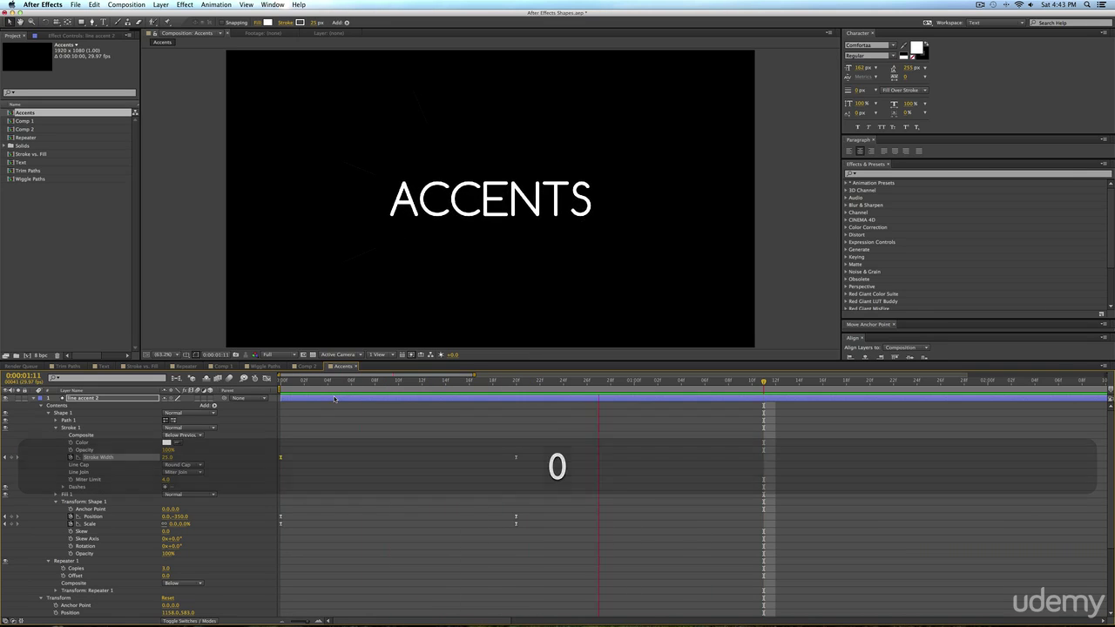
pyautogui.press('space')
pyautogui.press('KP_0')
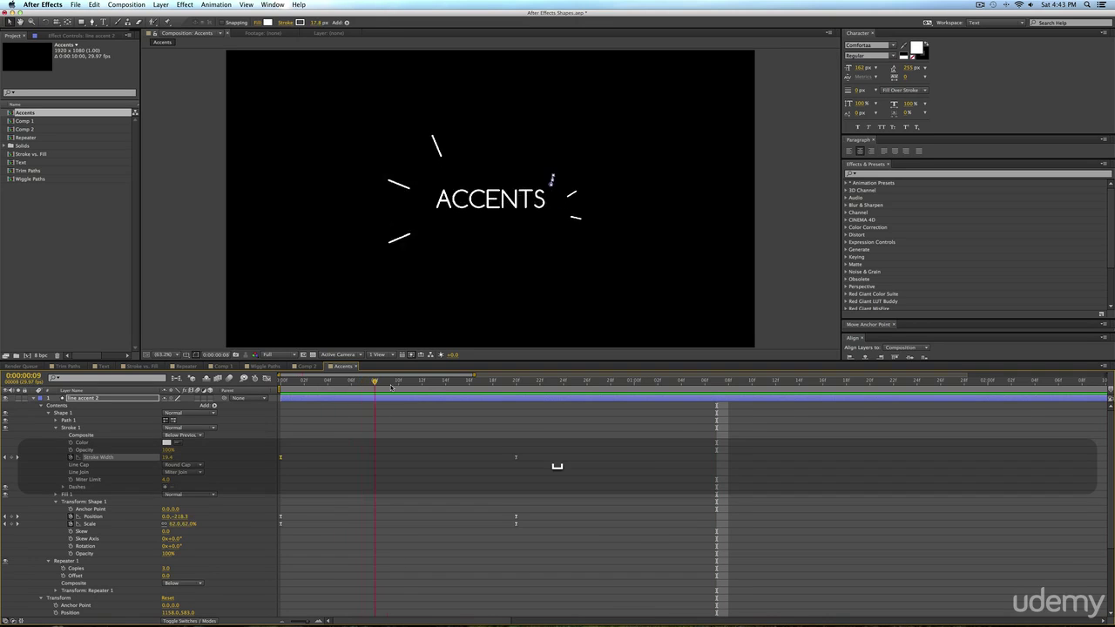
pyautogui.moveTo(426, 386); pyautogui.dragTo(371, 420)
pyautogui.press('KP_0')
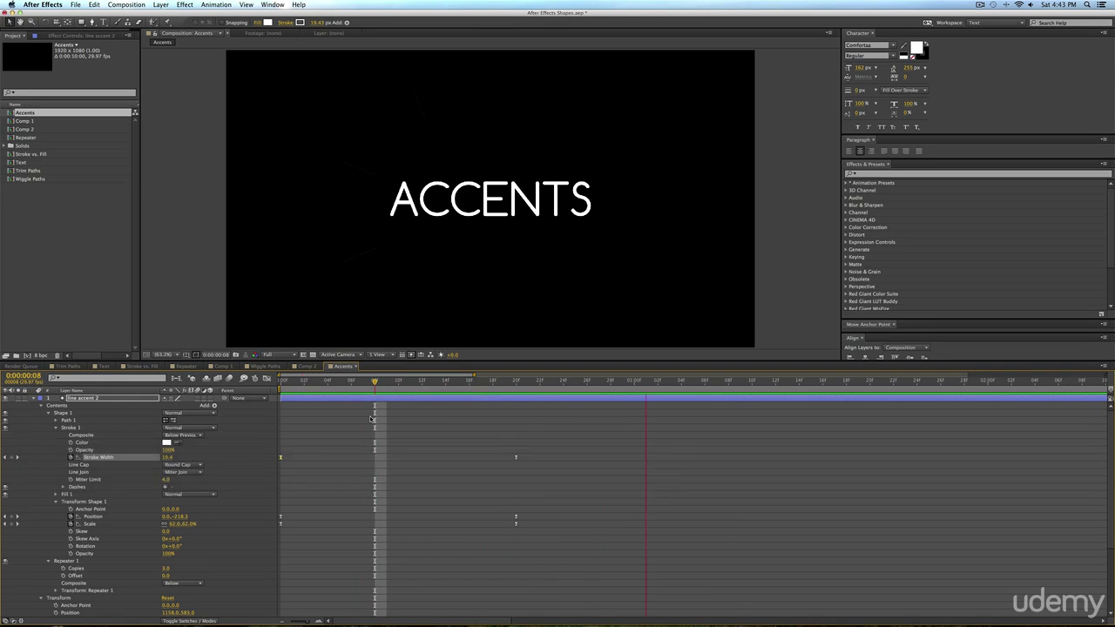
pyautogui.press('KP_0')
pyautogui.press('space')
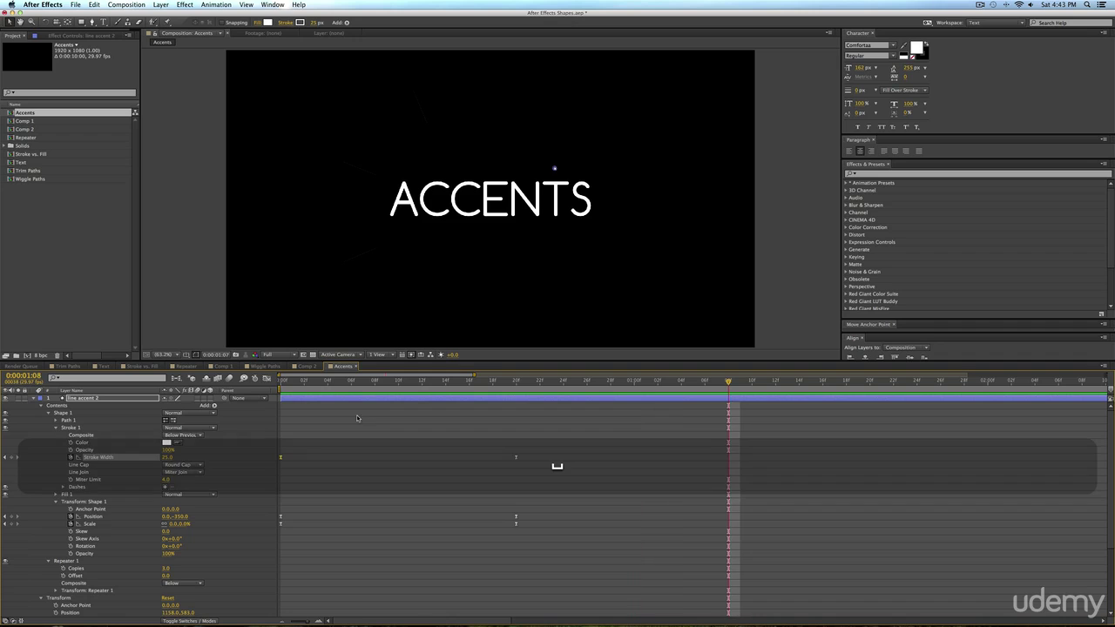
pyautogui.click(286, 383)
pyautogui.press('KP_0')
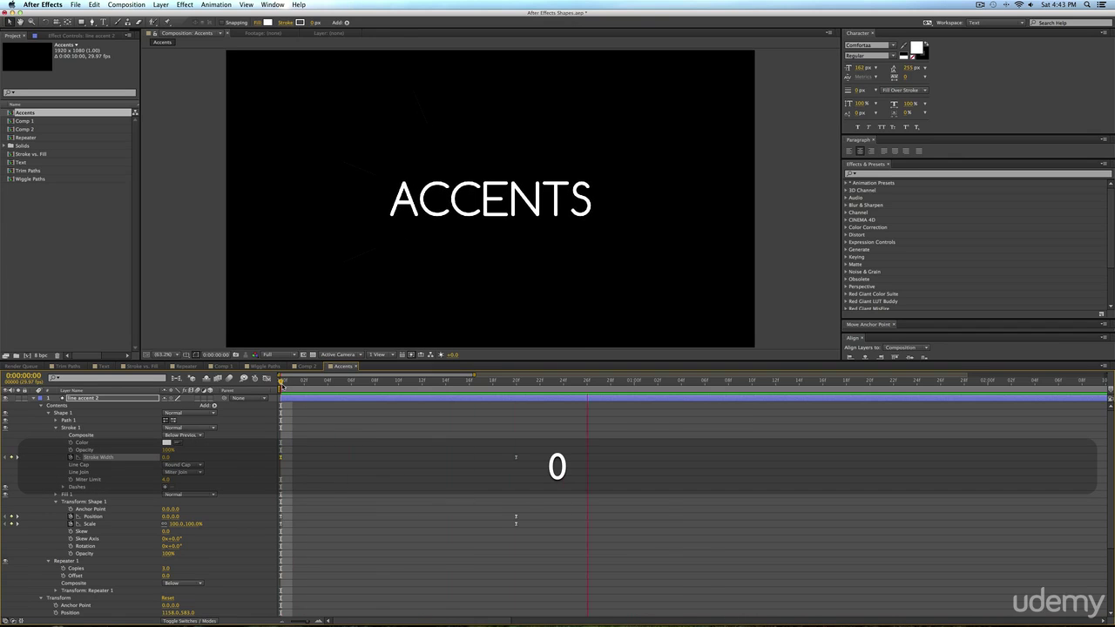
# Collapse the properties of the line accent 2 and line accent layers.
pyautogui.click(42, 407)
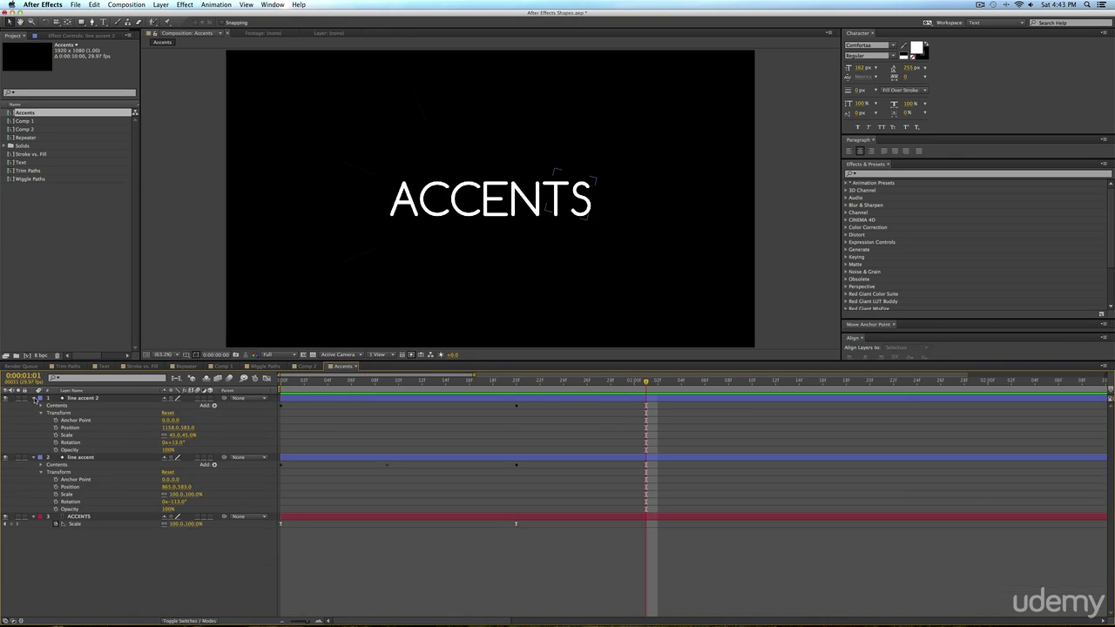
pyautogui.click(34, 398)
pyautogui.click(34, 406)
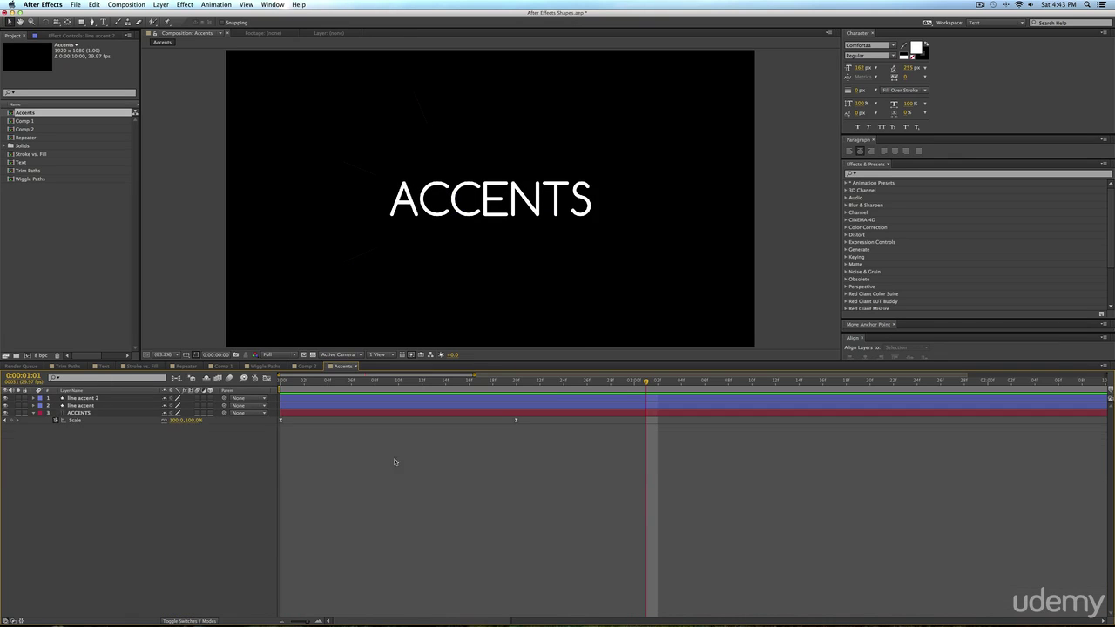
# Replace the ACCENTS title text with "!!!WOW!!!".
pyautogui.doubleClick(383, 415)
pyautogui.press('shift')
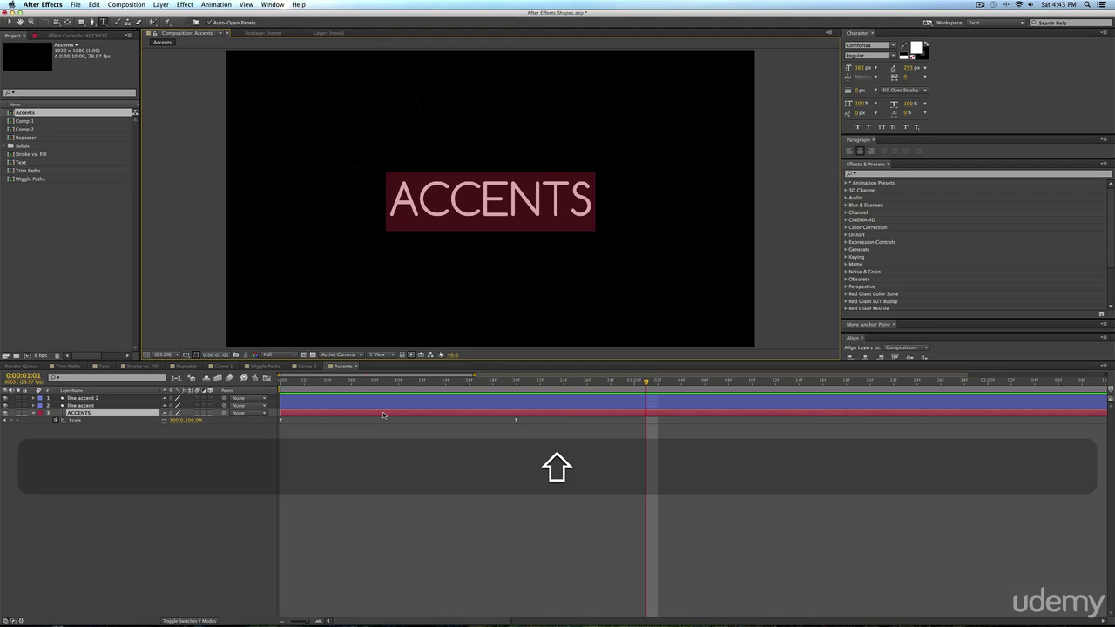
pyautogui.write('WOW!!')
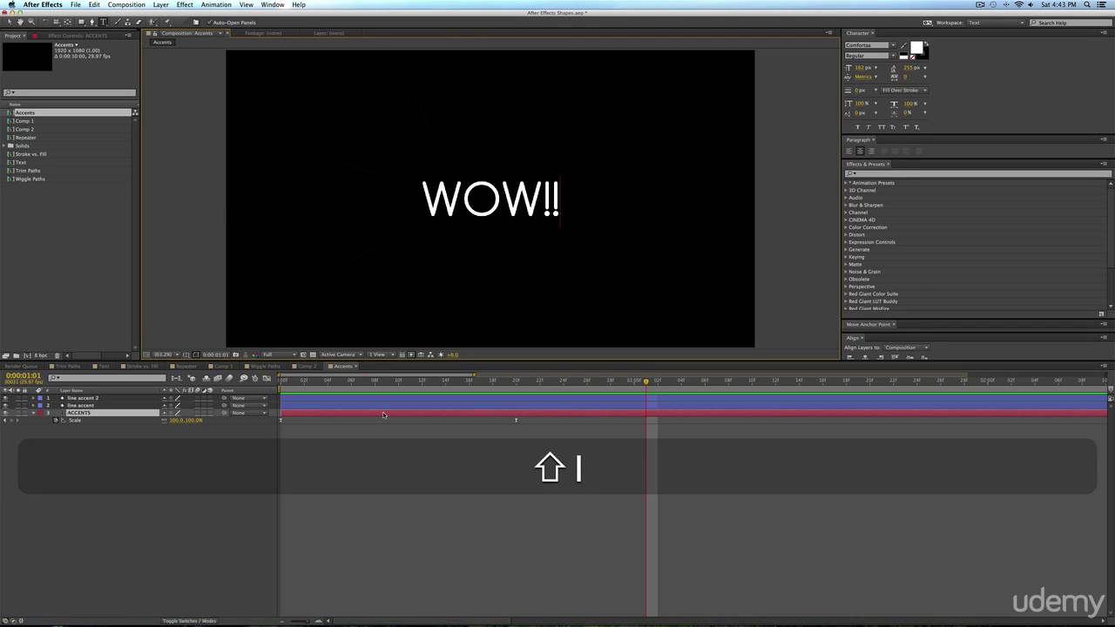
pyautogui.press('Up')
pyautogui.write('!!')
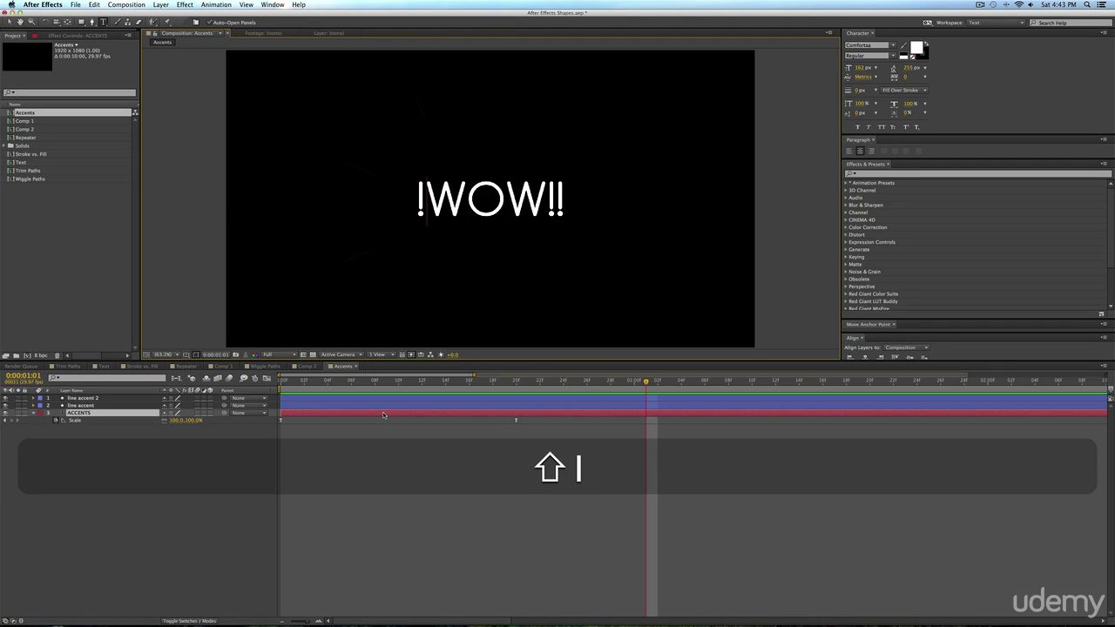
pyautogui.press('Left')
pyautogui.press('Left')
pyautogui.write('!')
pyautogui.press('Down')
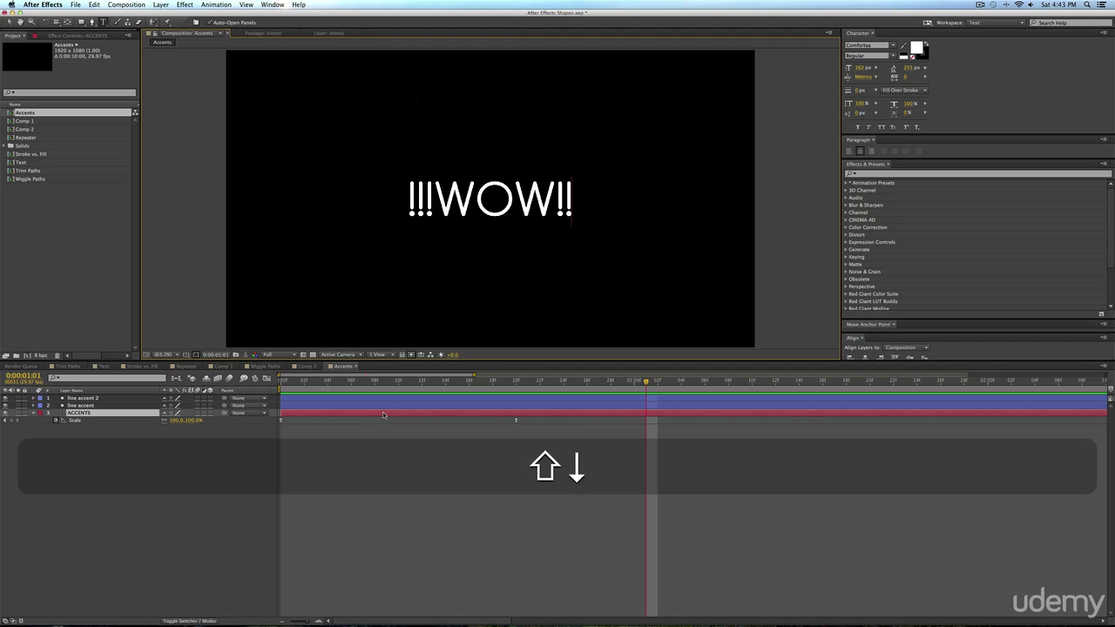
pyautogui.write('!')
# Preview the !!!WOW!!! title animation together with the accent lines.
pyautogui.press('KP_0')
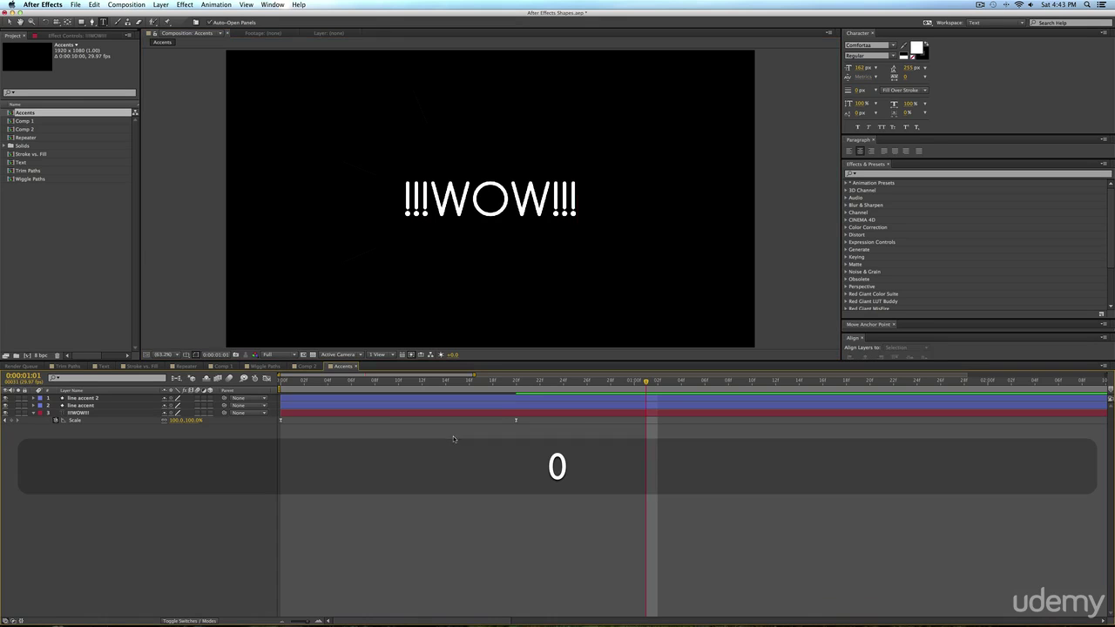
pyautogui.press('space')
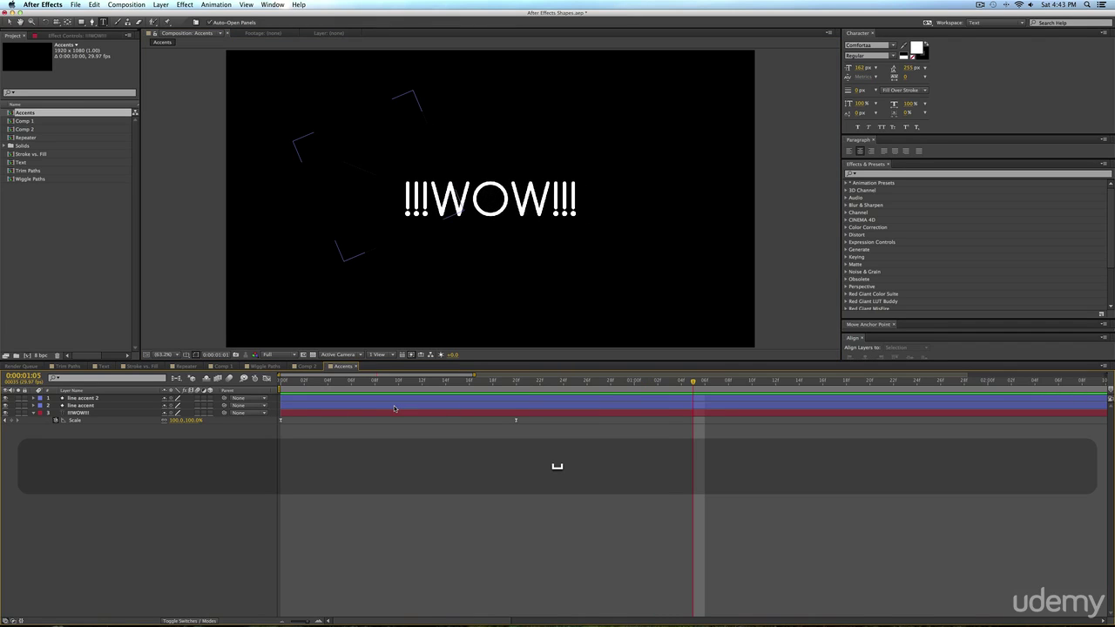
pyautogui.press('KP_0')
pyautogui.press('space')
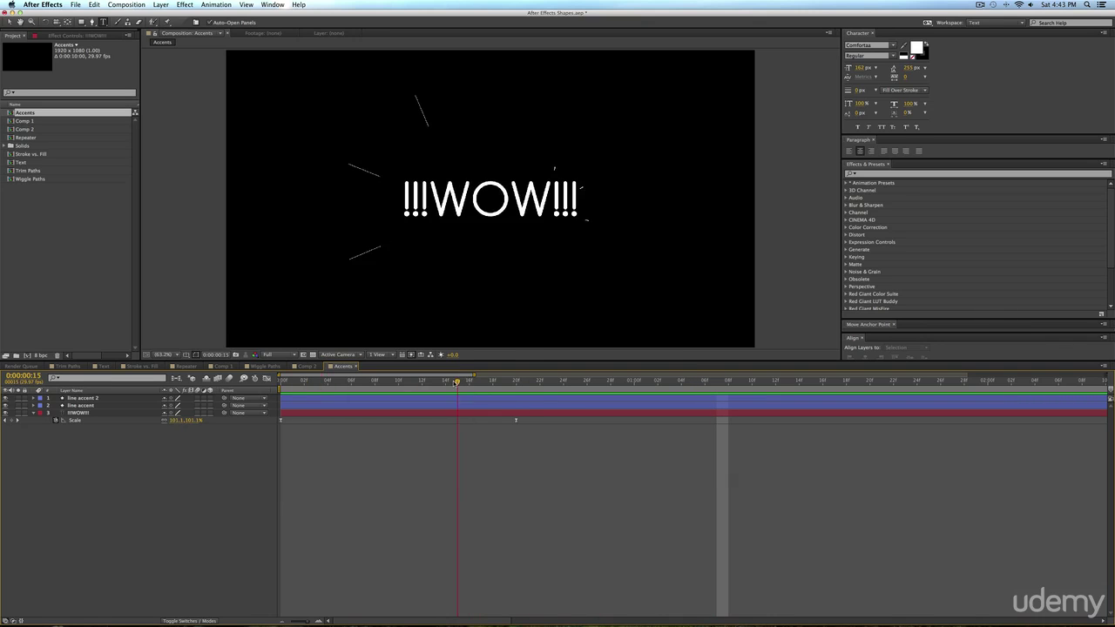
pyautogui.press('space')
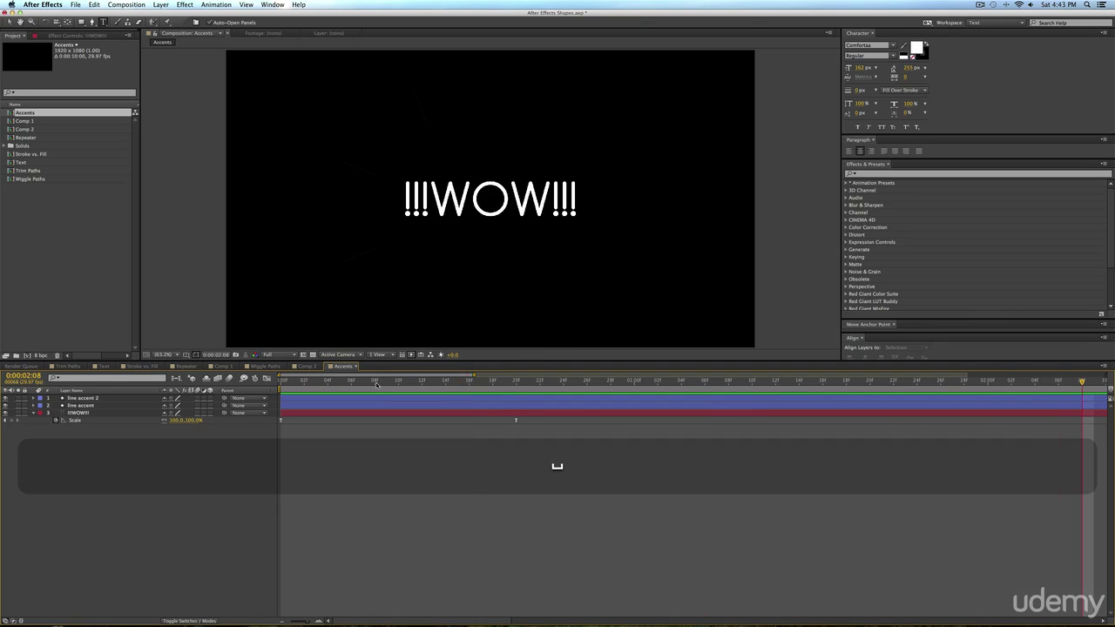
pyautogui.click(364, 381)
pyautogui.press('KP_0')
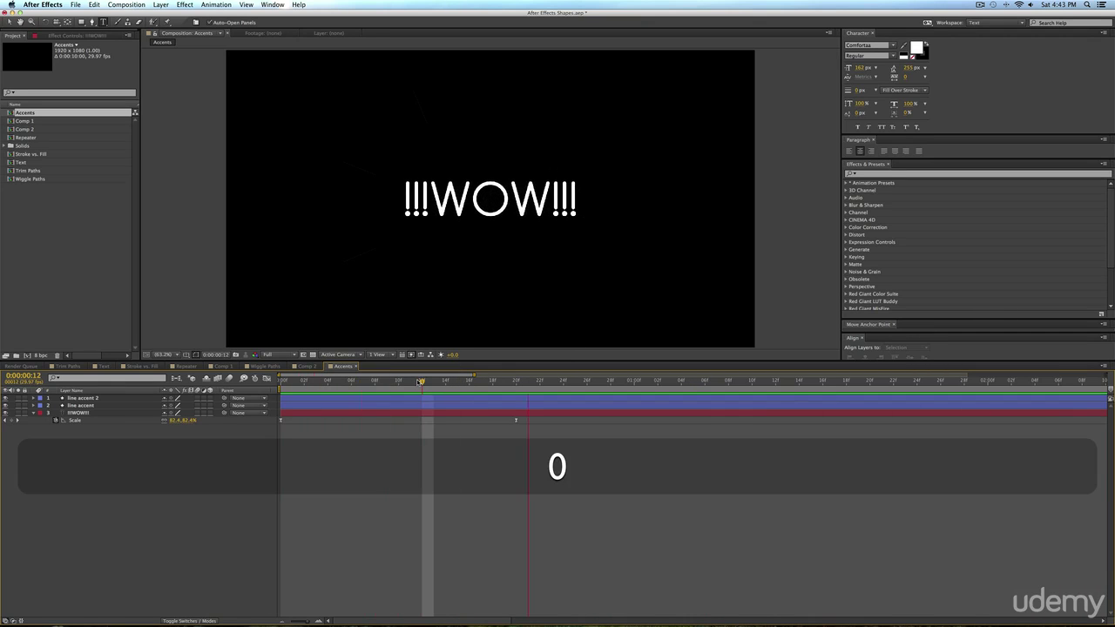
pyautogui.press('space')
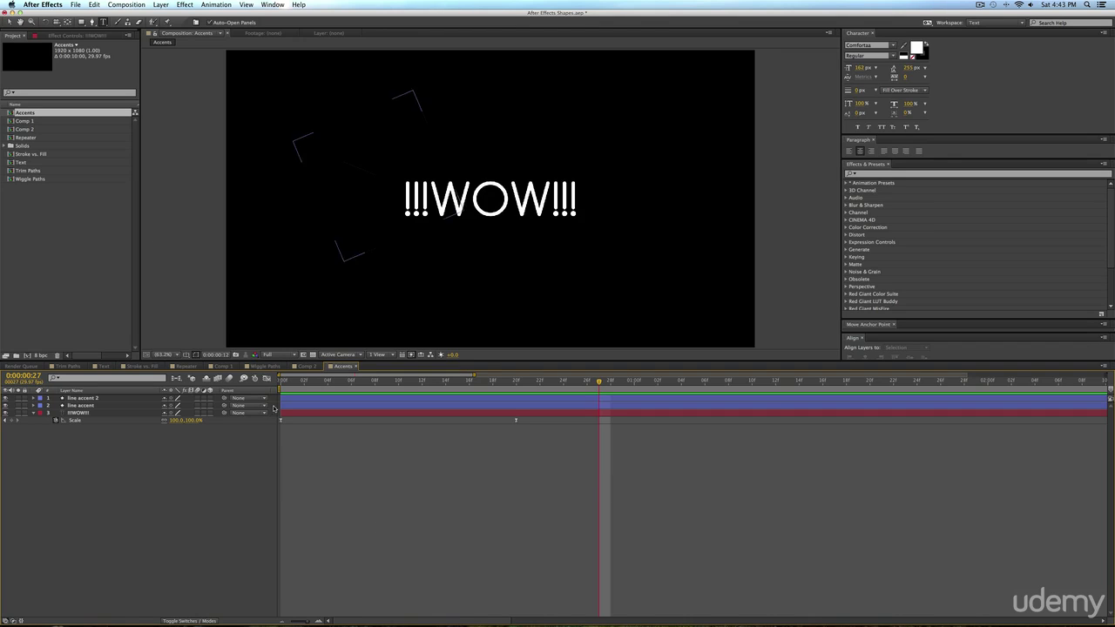
# Create a comp-sized ellipse on a new shape layer using a pinkish-red fill.
pyautogui.moveTo(81, 22); pyautogui.dragTo(131, 40)
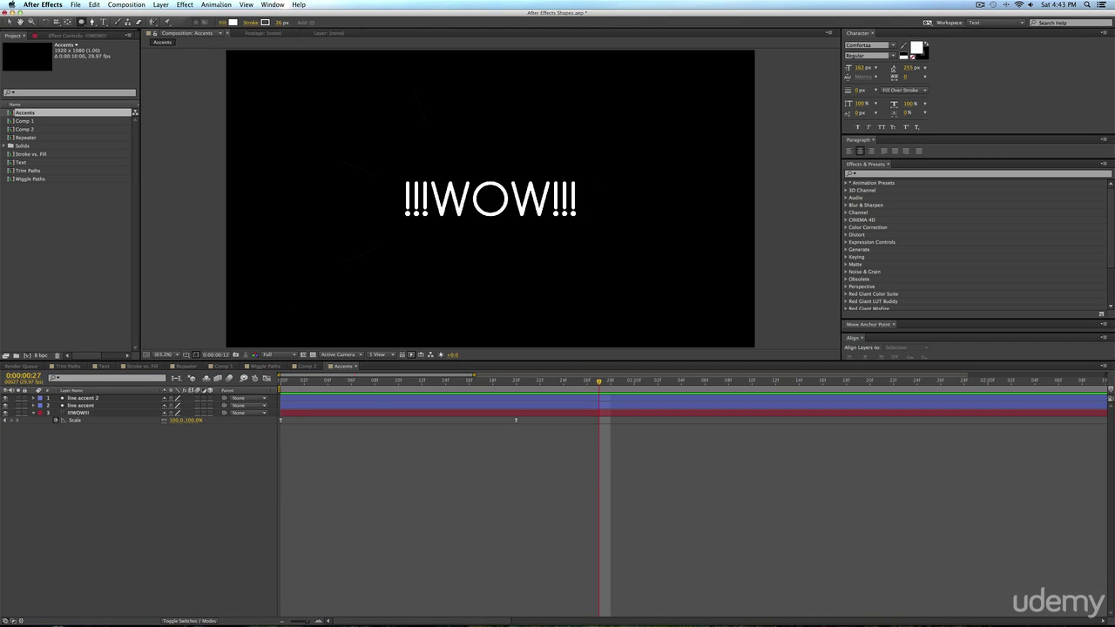
pyautogui.click(233, 22)
pyautogui.moveTo(488, 242)
pyautogui.mouseDown()
pyautogui.moveTo(454, 232)
pyautogui.moveTo(483, 228)
pyautogui.mouseUp()
pyautogui.click(600, 235)
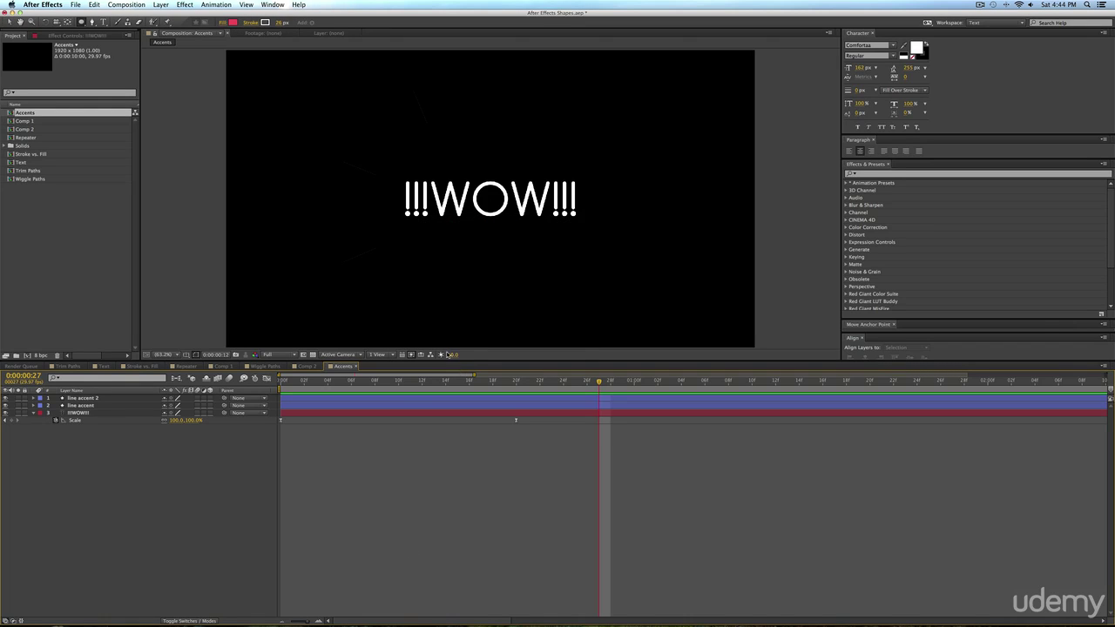
pyautogui.doubleClick(80, 22)
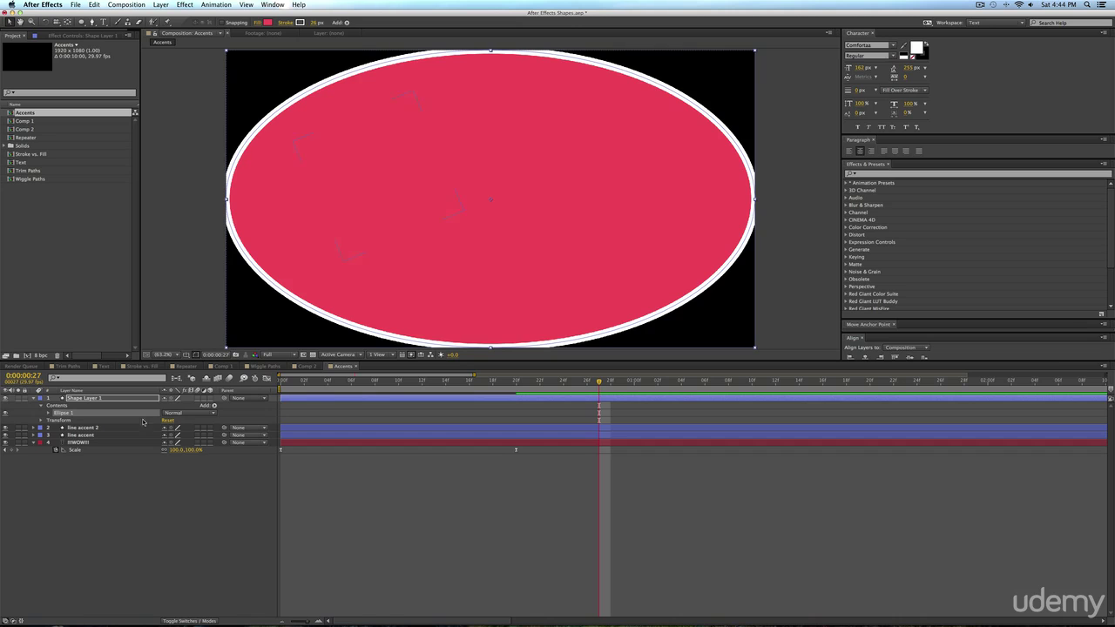
# Match the ellipse's Stroke 1 color to its pinkish-red fill and delete Fill 1.
pyautogui.click(48, 413)
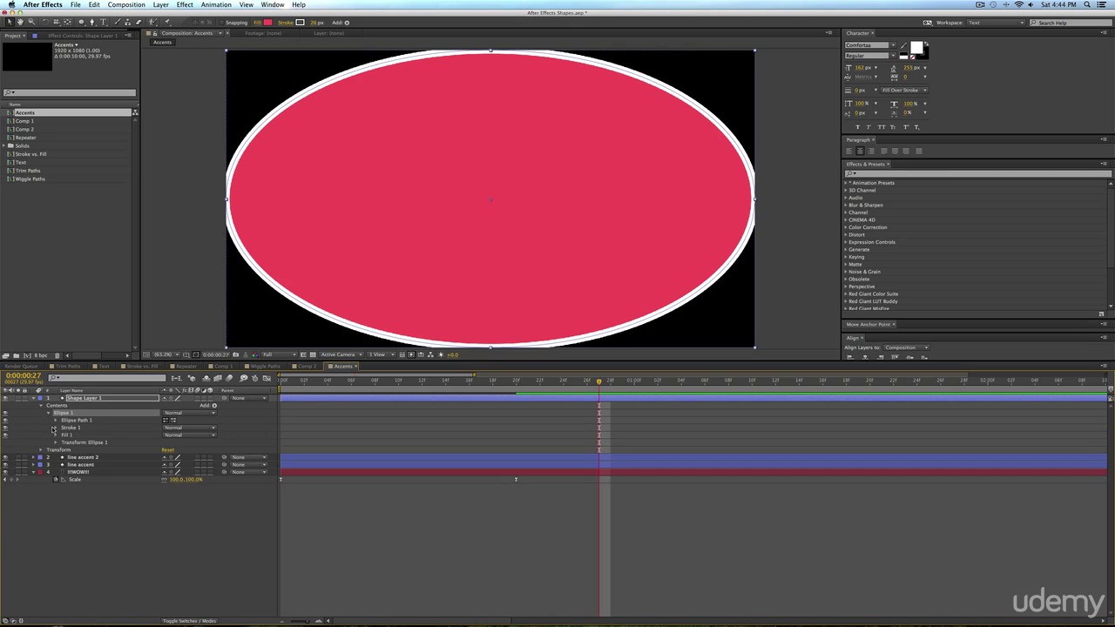
pyautogui.click(55, 428)
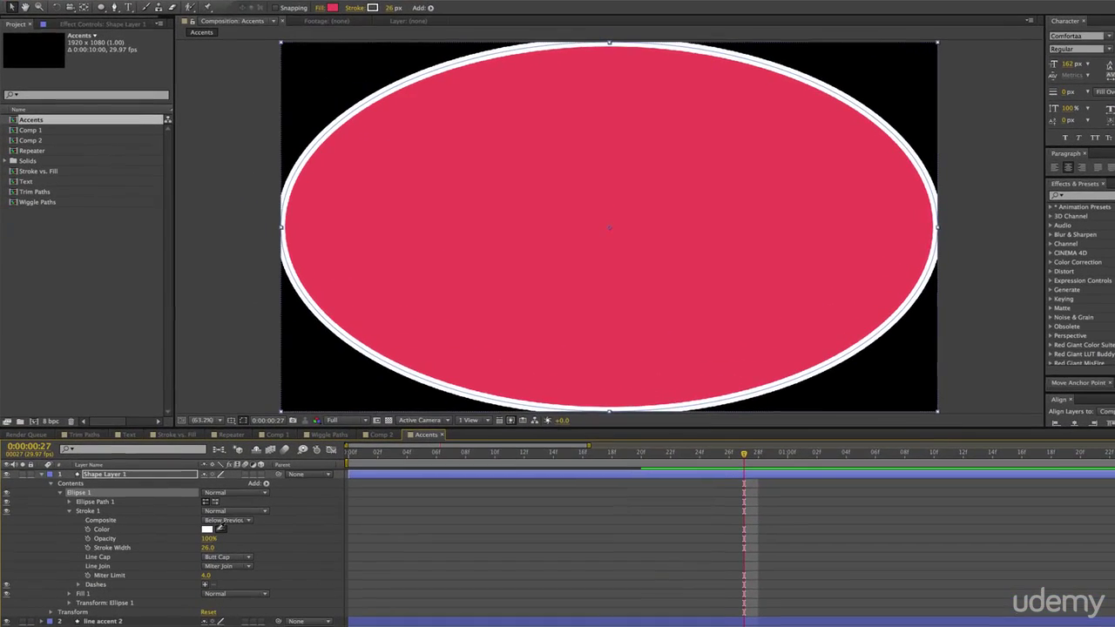
pyautogui.click(504, 257)
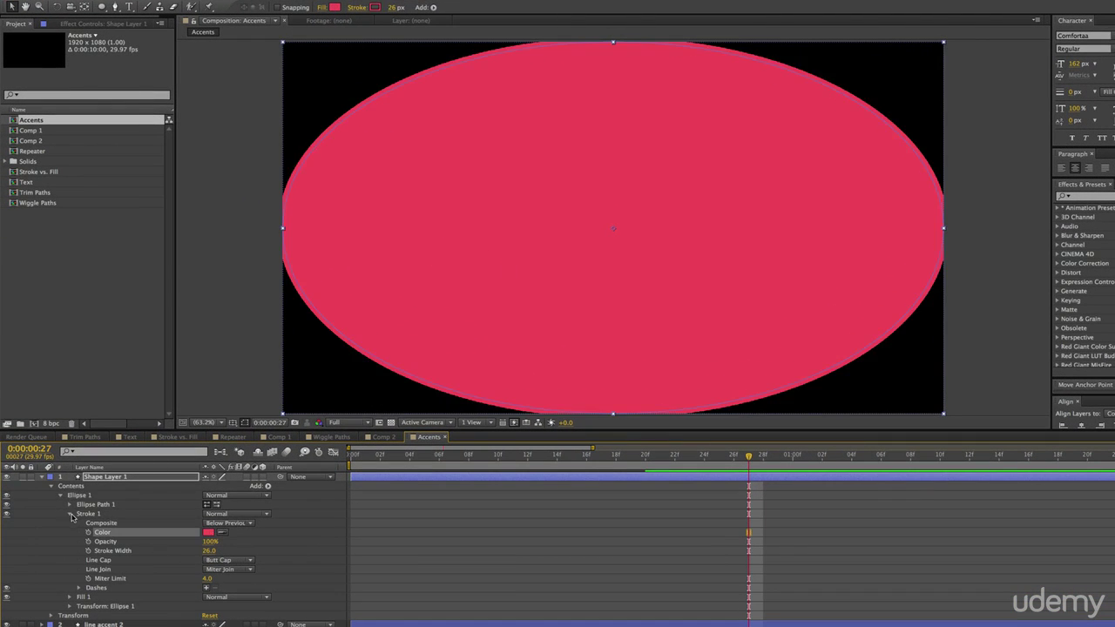
pyautogui.click(84, 597)
pyautogui.press('BackSpace')
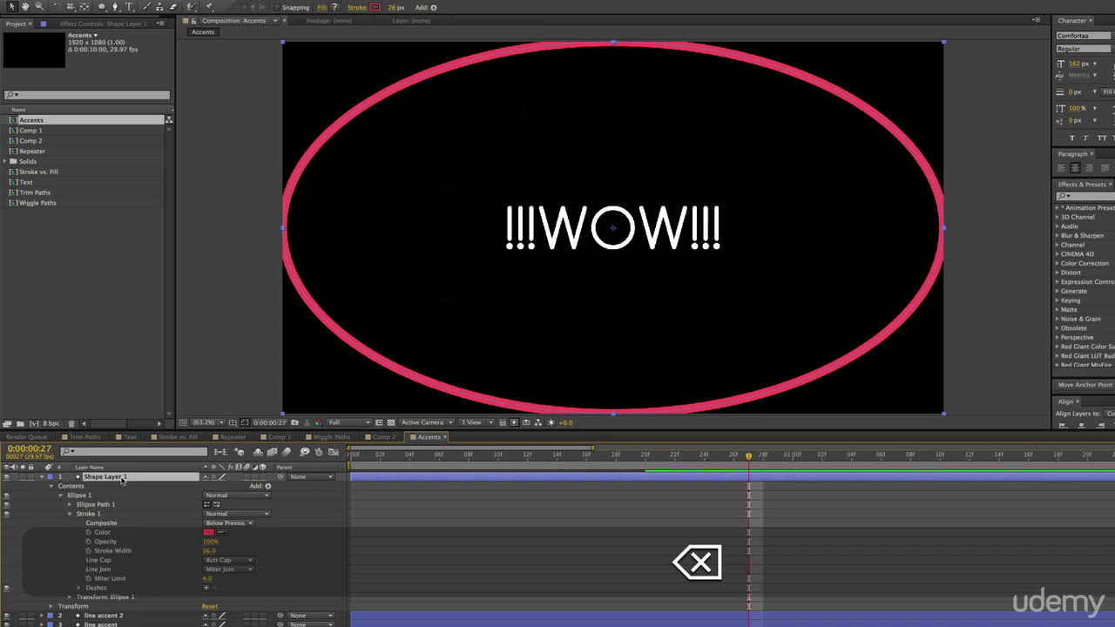
# Turn the ellipse into a circle around the title by setting the Ellipse Path 1 Size to 728, 728.
pyautogui.click(71, 504)
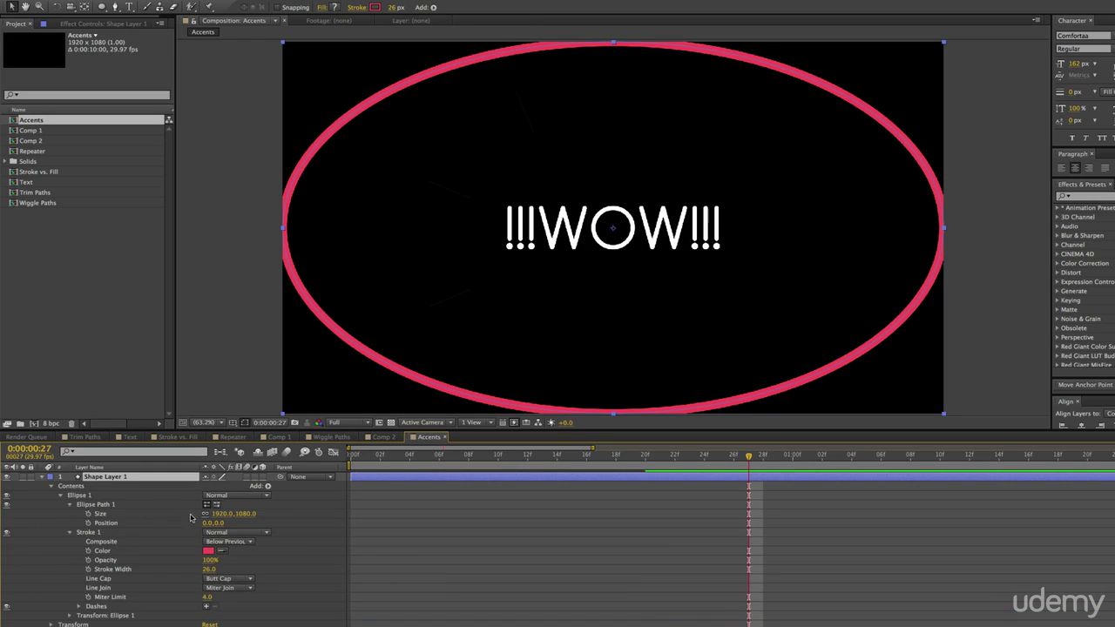
pyautogui.keyDown('alt'); pyautogui.click(206, 515); pyautogui.keyUp('alt')
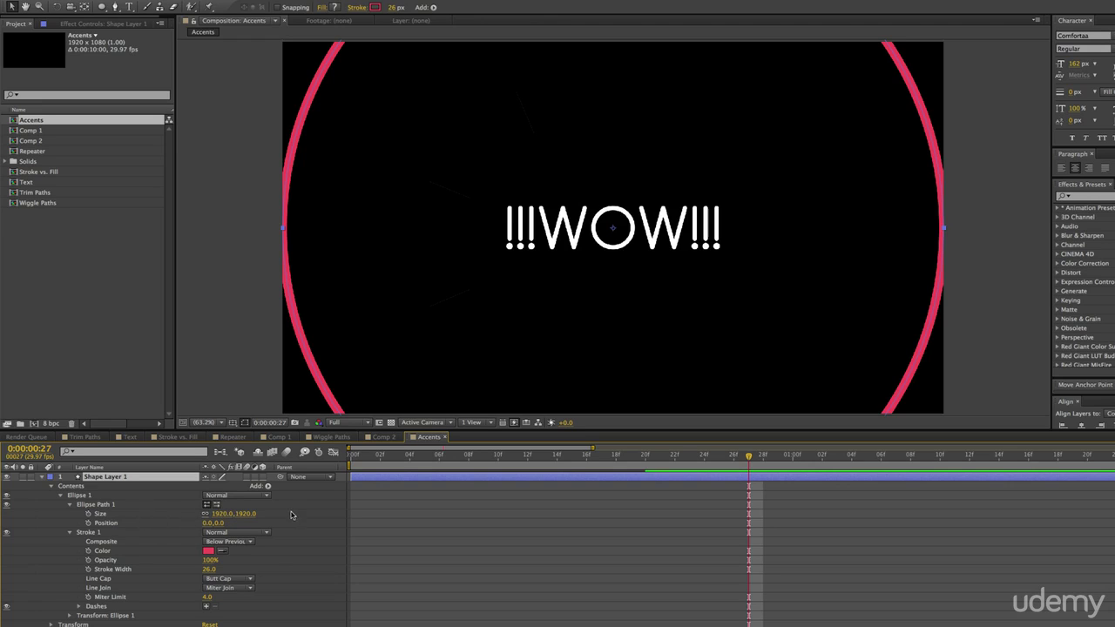
pyautogui.moveTo(255, 514); pyautogui.dragTo(214, 521)
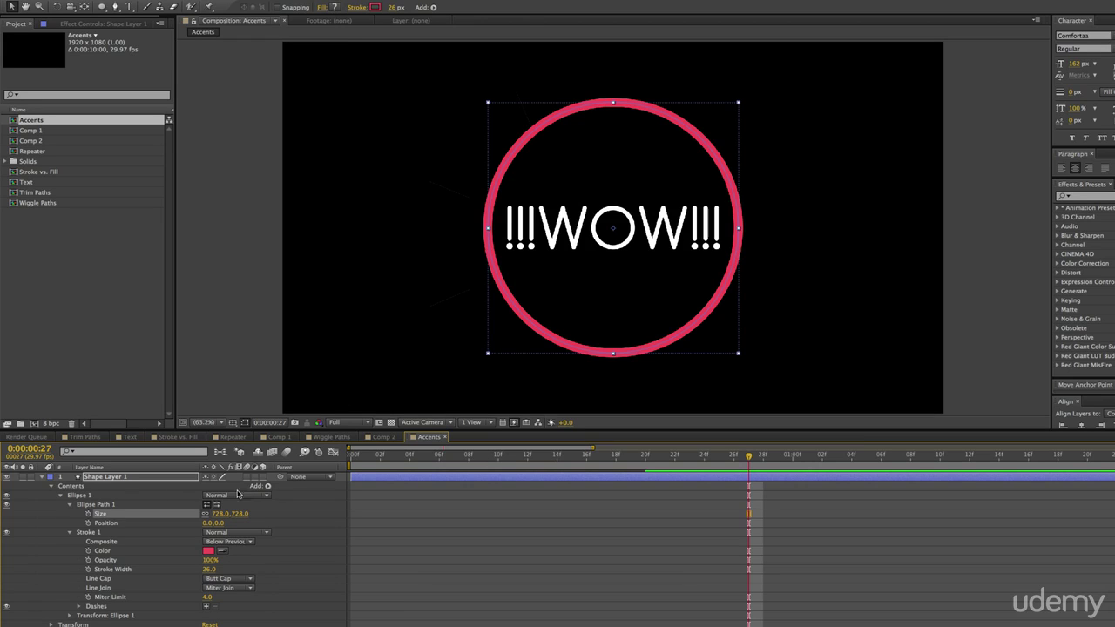
# Add Trim Paths to the Contents of Shape Layer 1.
pyautogui.click(103, 494)
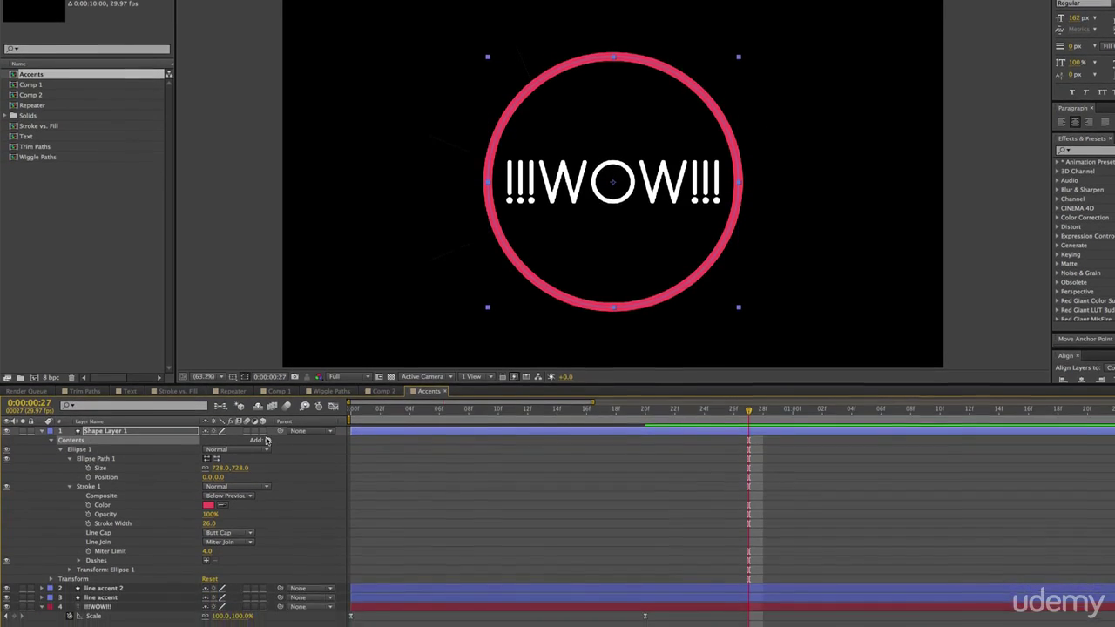
pyautogui.click(268, 486)
pyautogui.click(295, 601)
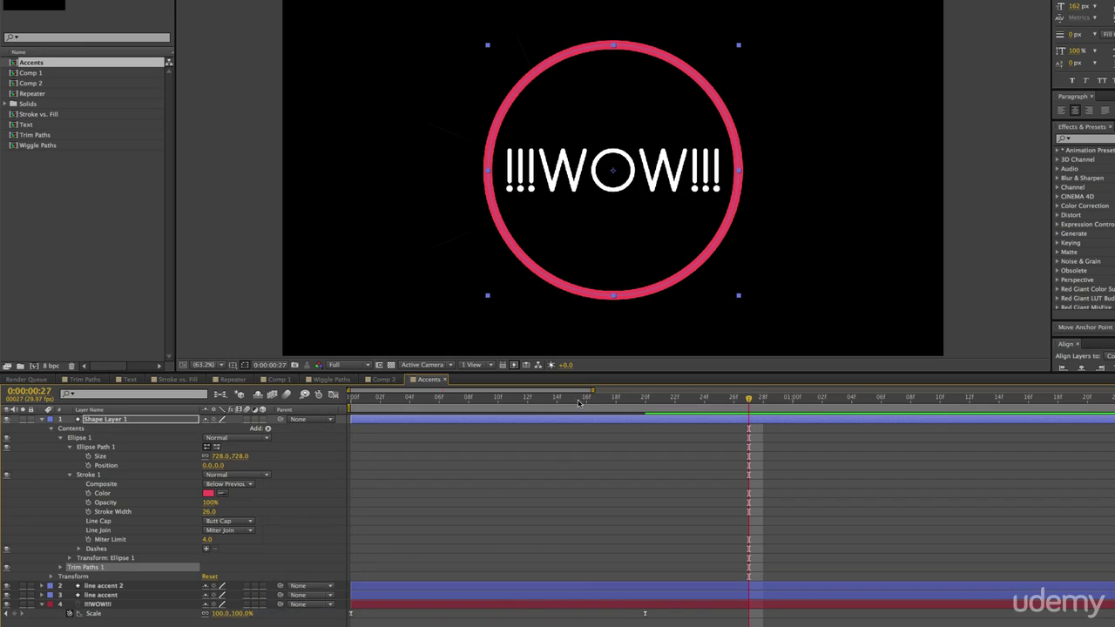
# At frame 0, set the Trim Paths 1 End to 0% and keyframe it.
pyautogui.press('Home')
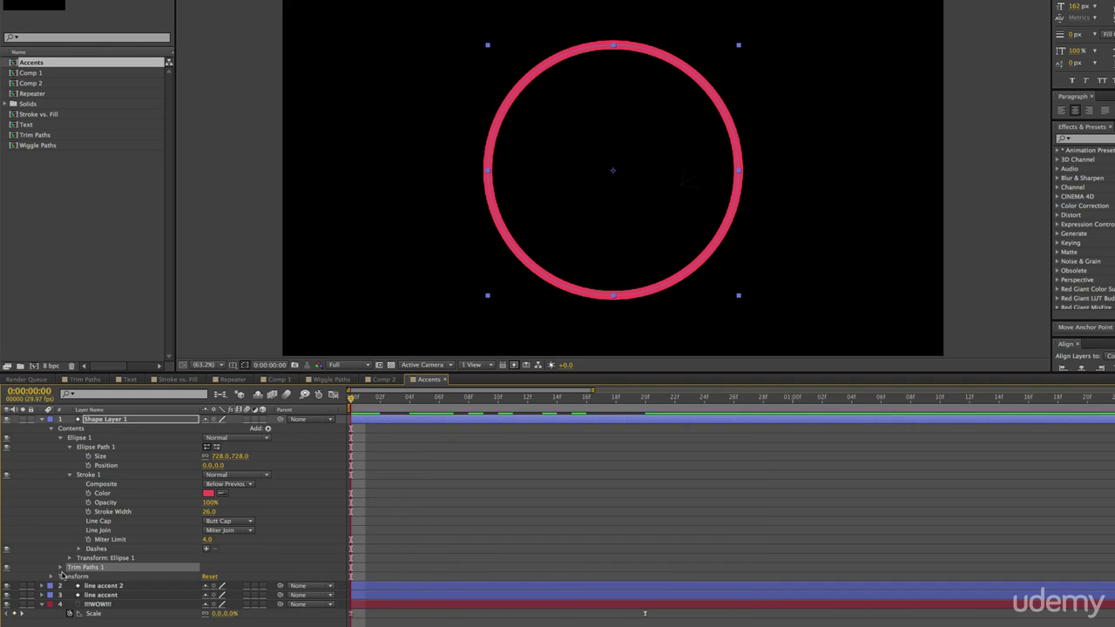
pyautogui.click(60, 568)
pyautogui.click(209, 586)
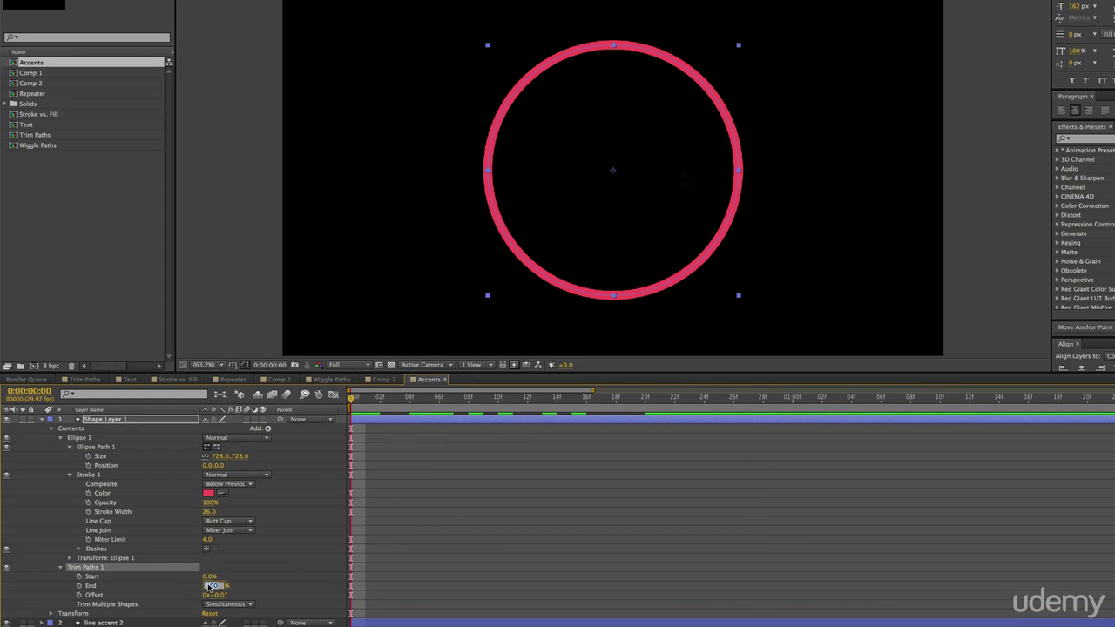
pyautogui.write('0')
pyautogui.press('Return')
pyautogui.click(79, 586)
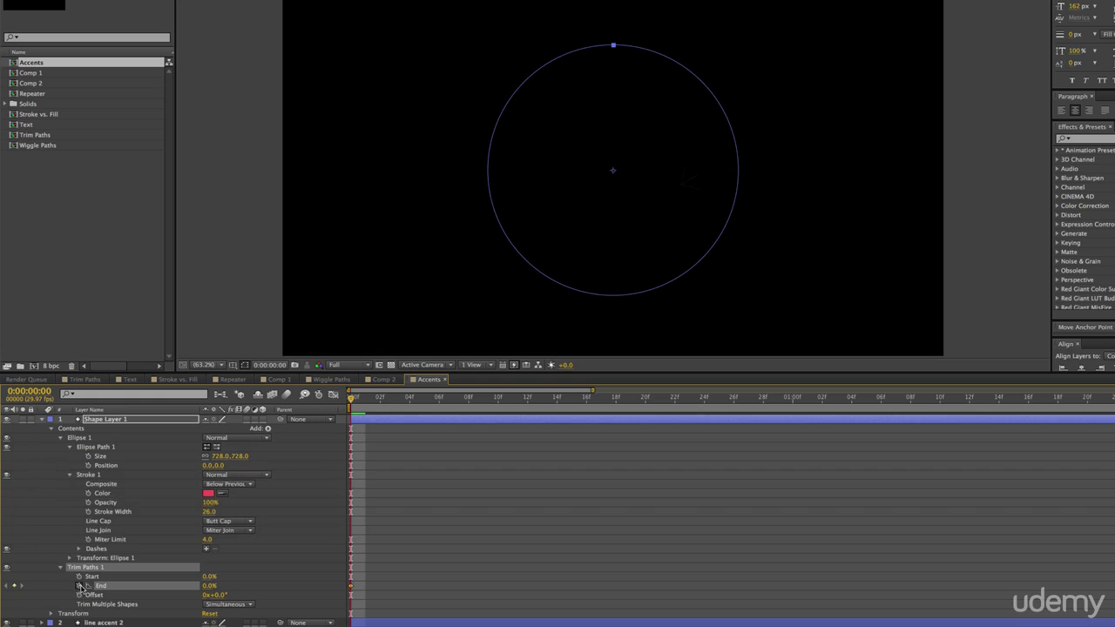
# At frame 10, set the Trim Paths 1 End to 100%.
pyautogui.moveTo(484, 400); pyautogui.dragTo(498, 400)
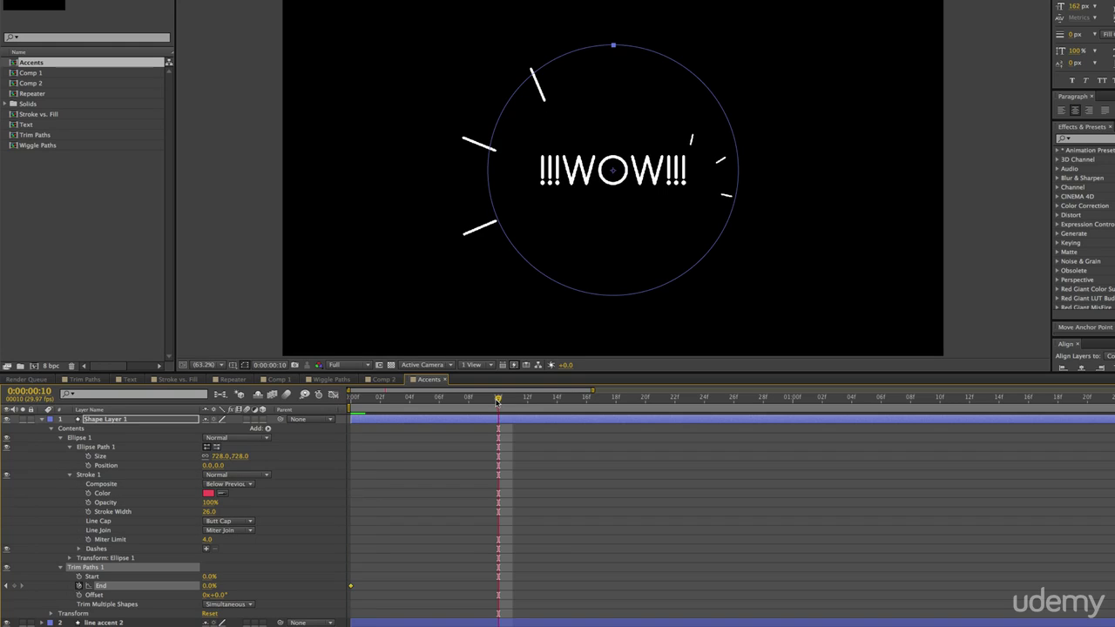
pyautogui.click(209, 585)
pyautogui.write('100')
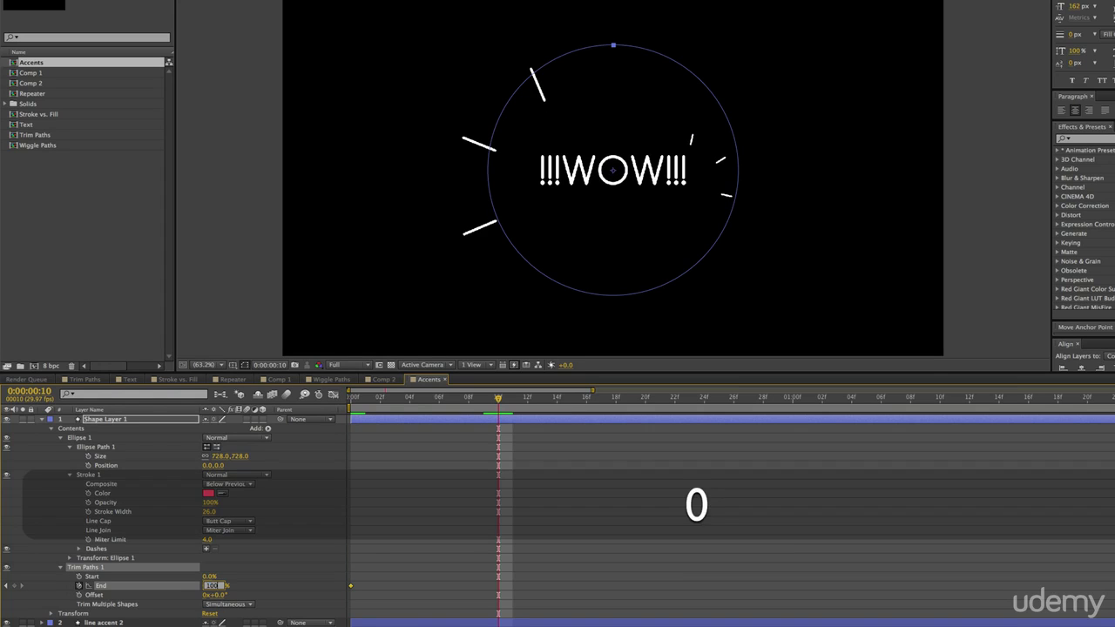
pyautogui.press('Return')
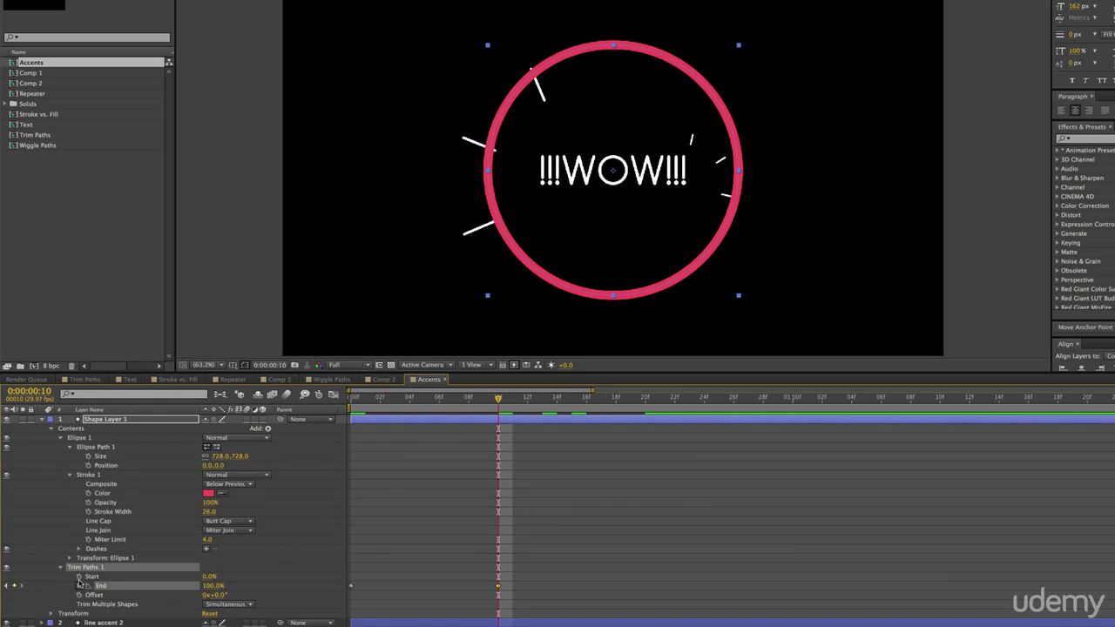
# Keyframe the Trim Paths 1 Start at 0% on frame 7 and at 100% on frame 20.
pyautogui.click(78, 577)
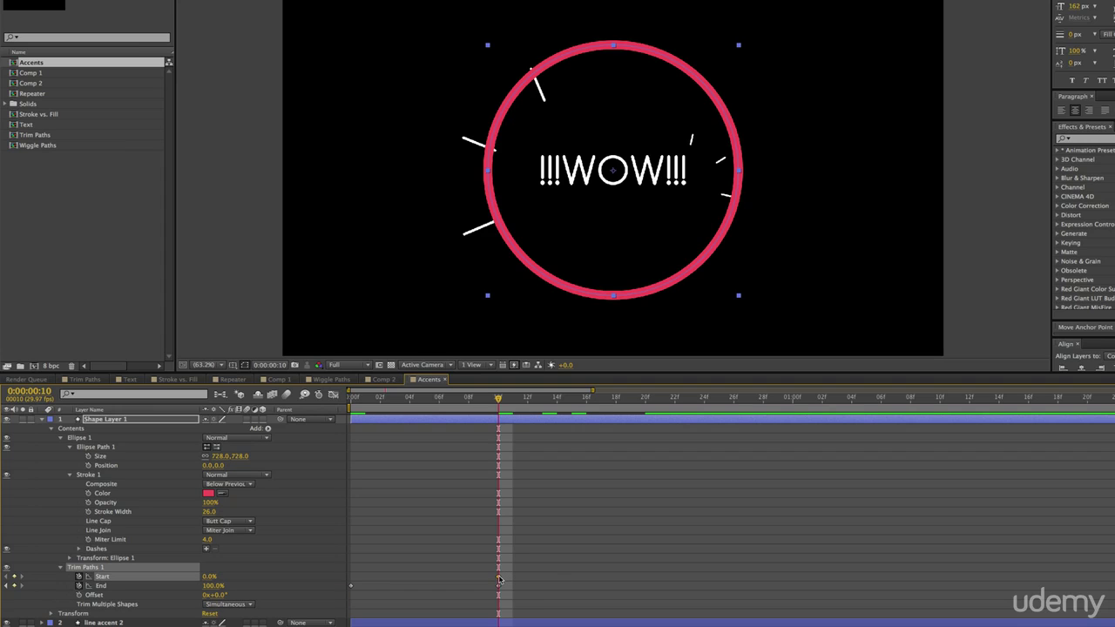
pyautogui.moveTo(499, 580); pyautogui.dragTo(453, 577)
pyautogui.moveTo(512, 397); pyautogui.dragTo(645, 399)
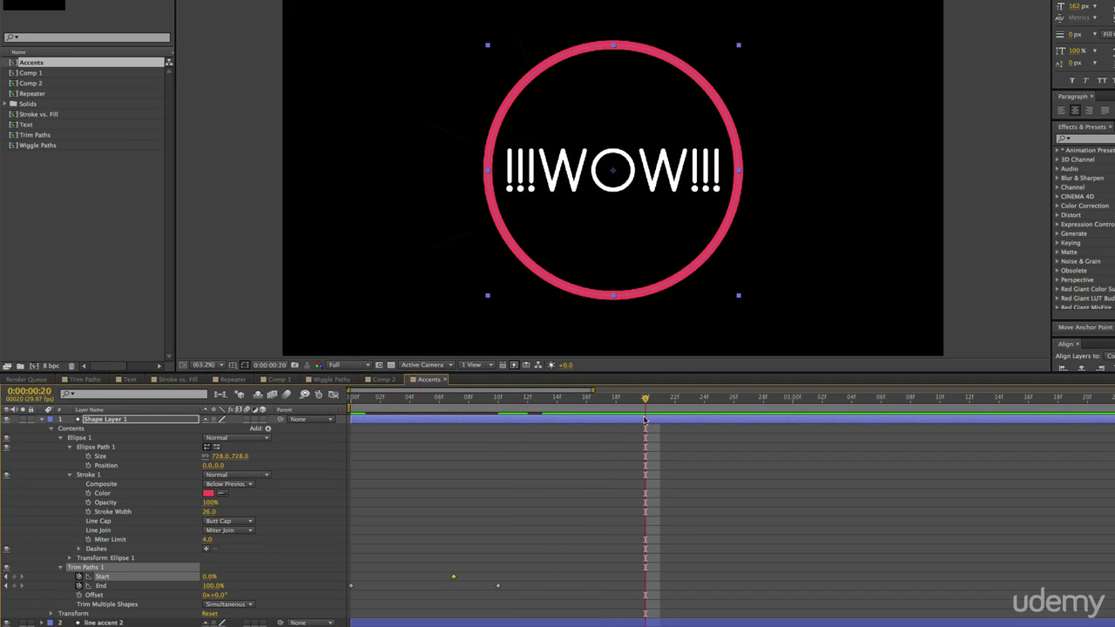
pyautogui.click(211, 577)
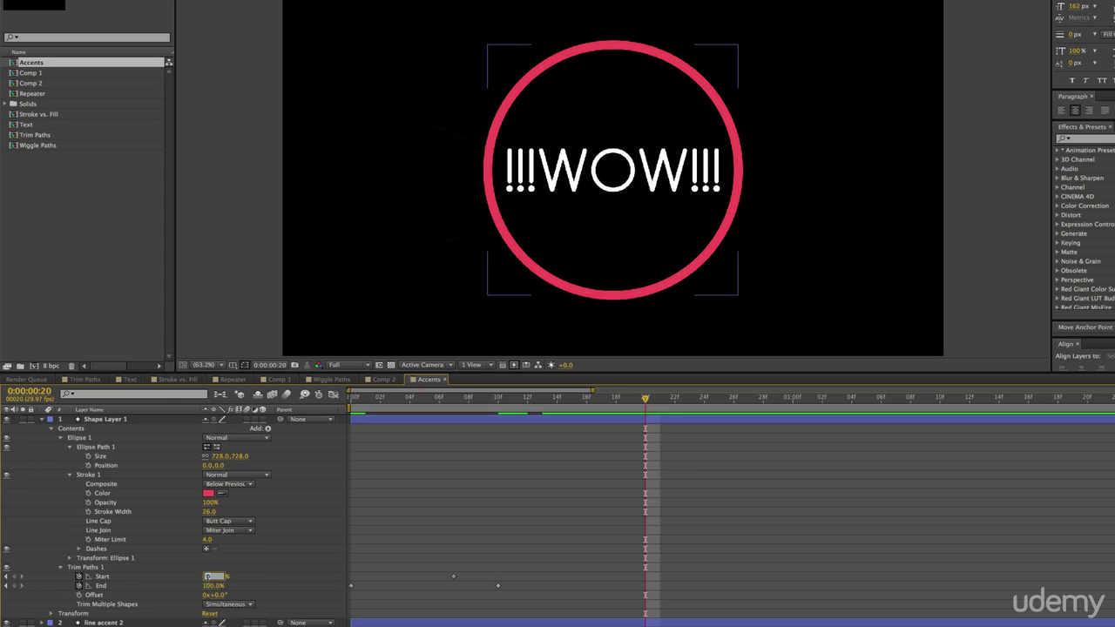
pyautogui.write('100')
pyautogui.press('Return')
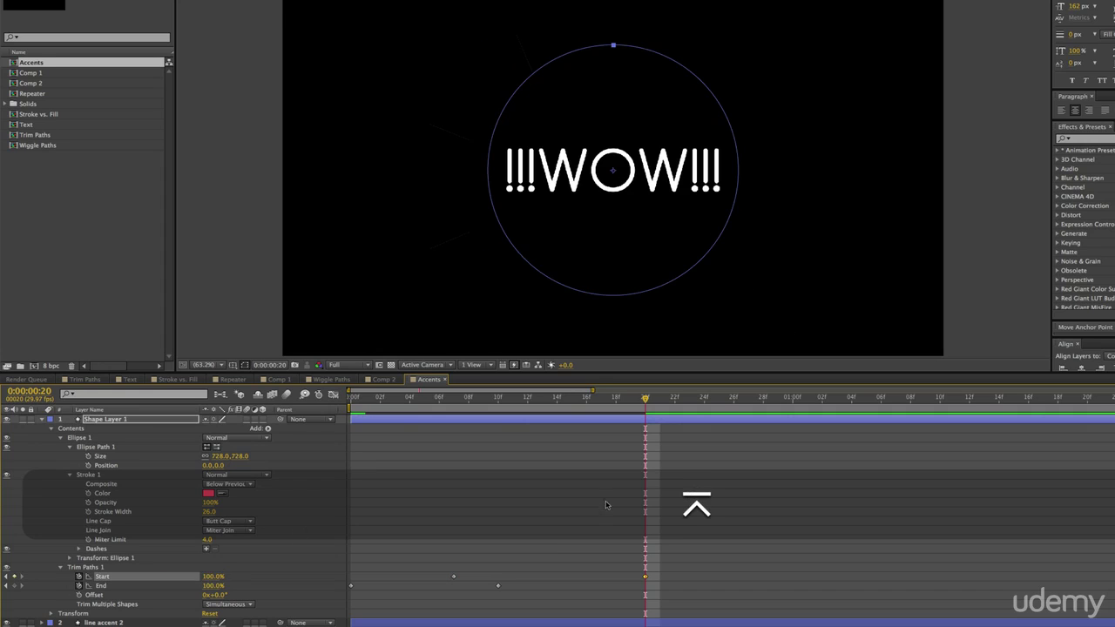
# Return to frame 0 and apply Easy Ease to all the Trim Paths 1 Start and End keyframes.
pyautogui.moveTo(479, 403)
pyautogui.mouseDown()
pyautogui.moveTo(646, 407)
pyautogui.moveTo(498, 410)
pyautogui.moveTo(363, 446)
pyautogui.mouseUp()
pyautogui.moveTo(696, 540); pyautogui.dragTo(253, 610)
pyautogui.press('F9')
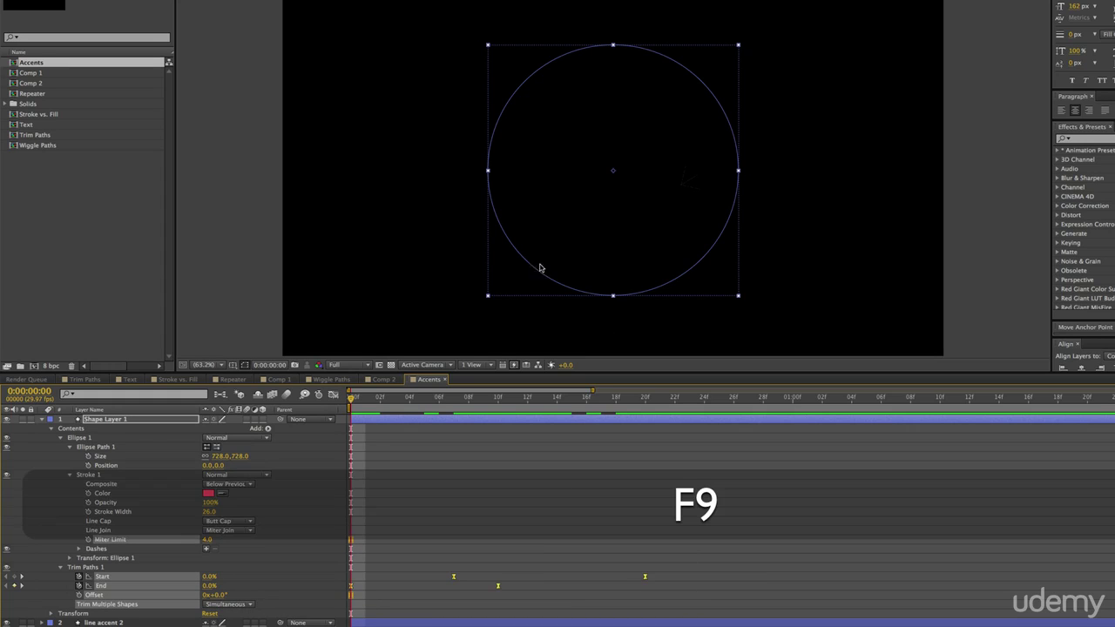
# Reshape the speed curves with a longer ease into the last Start keyframe and out of the first End keyframe, and preview the animation.
pyautogui.click(333, 394)
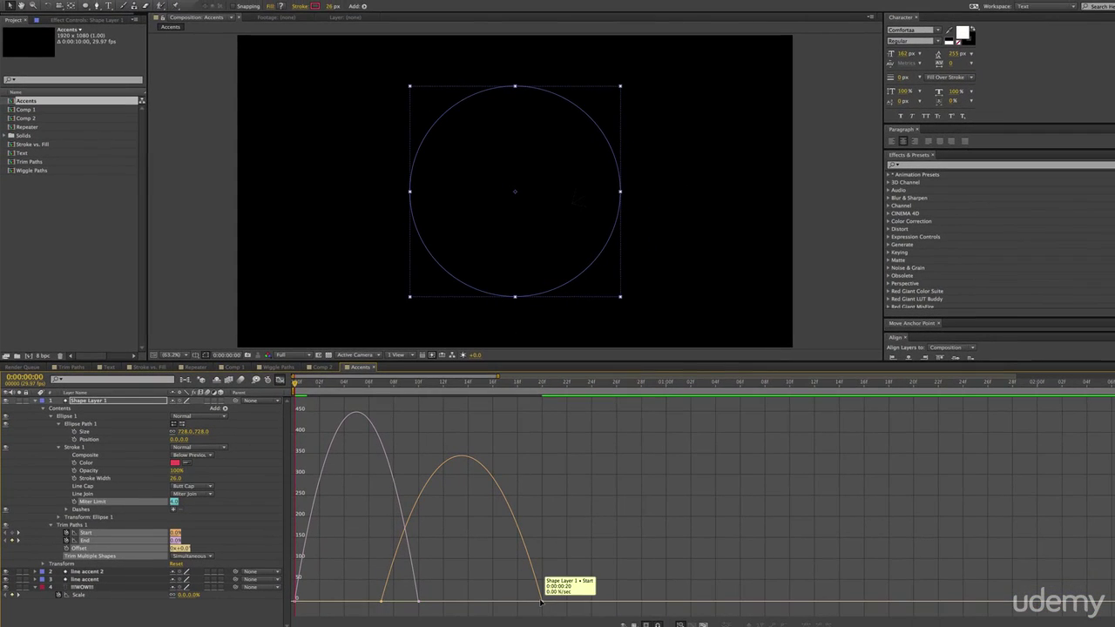
pyautogui.moveTo(524, 603); pyautogui.dragTo(470, 602)
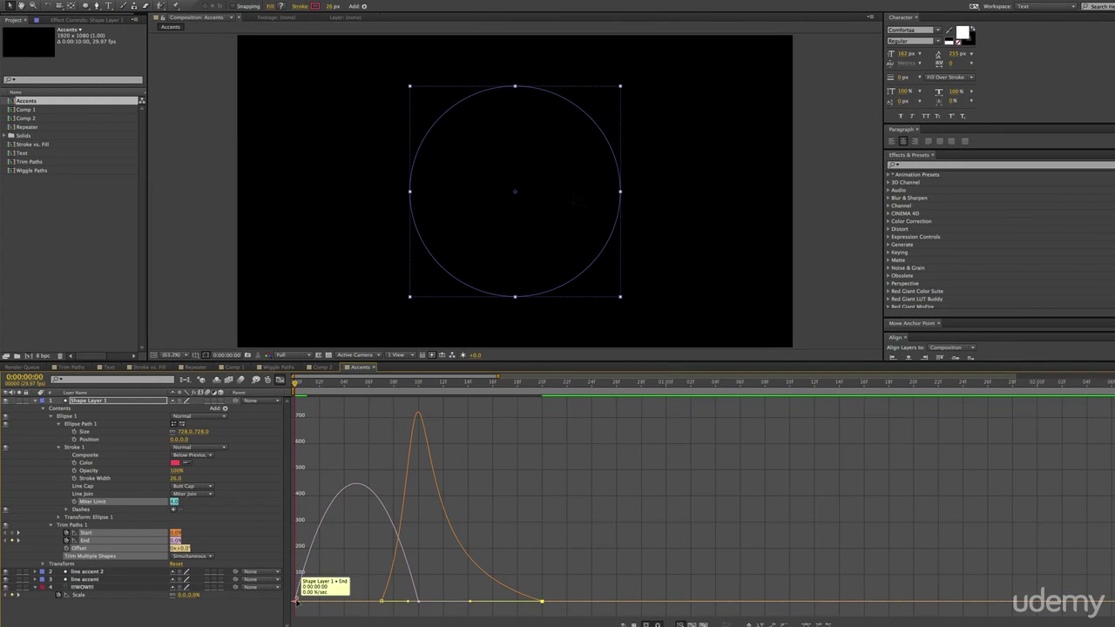
pyautogui.moveTo(296, 601); pyautogui.dragTo(353, 601)
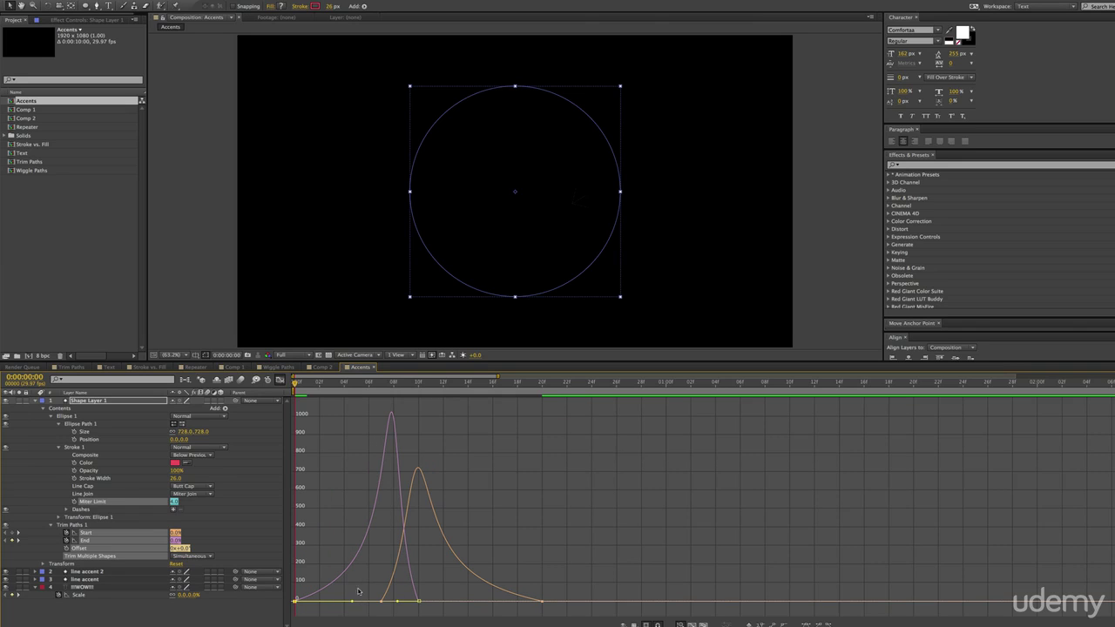
pyautogui.press('KP_0')
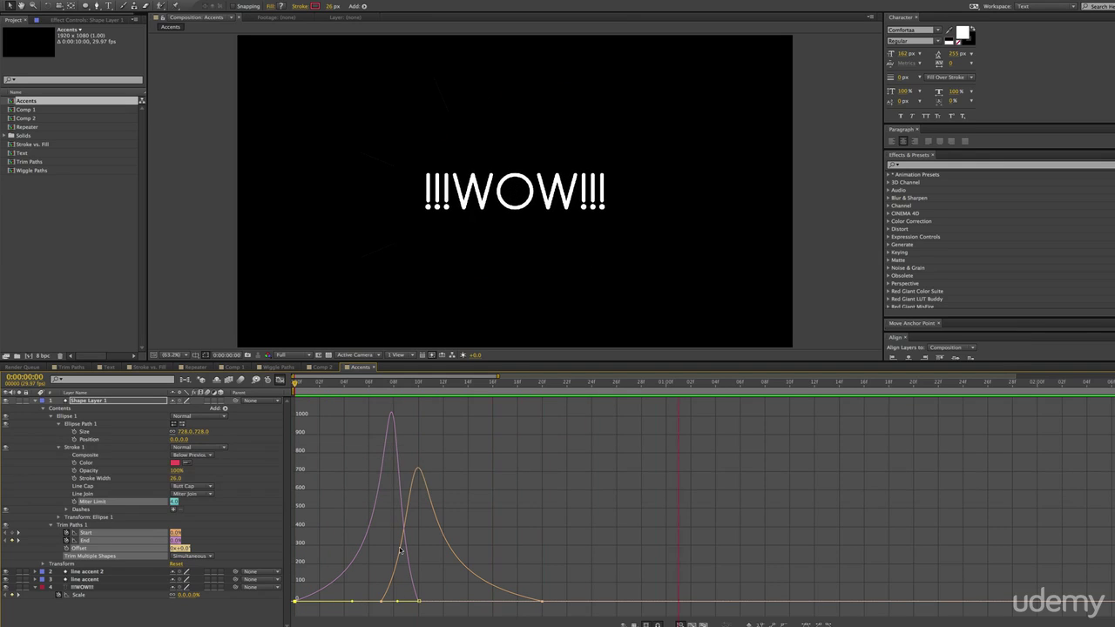
pyautogui.press('space')
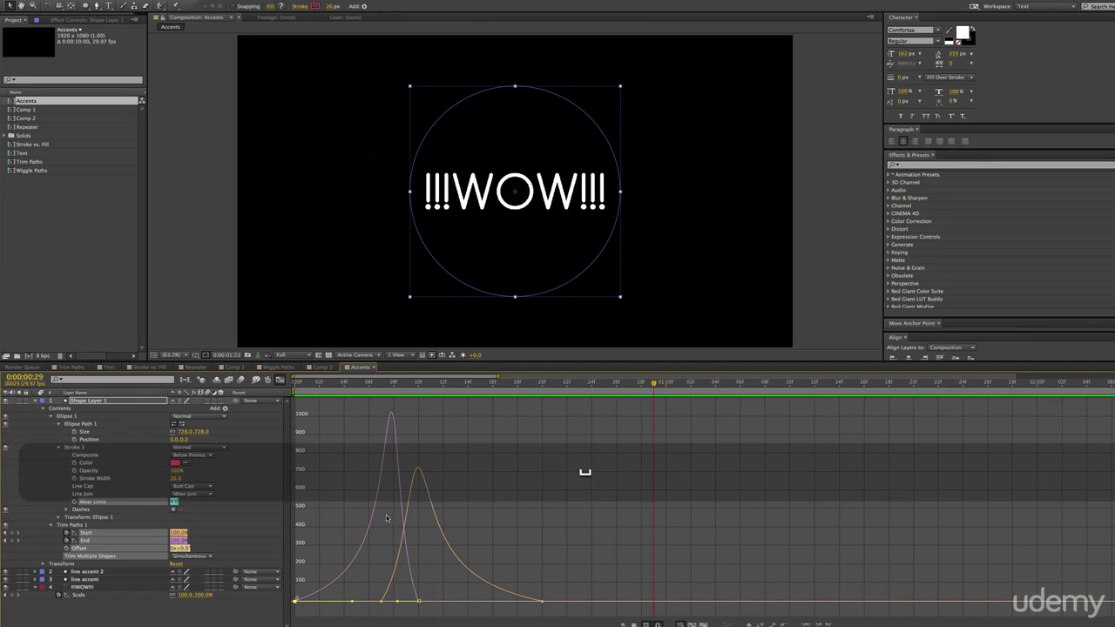
# Collapse Trim Paths 1, Ellipse Path 1 and Stroke 1, and expand the Transform: Ellipse 1 properties.
pyautogui.click(53, 416)
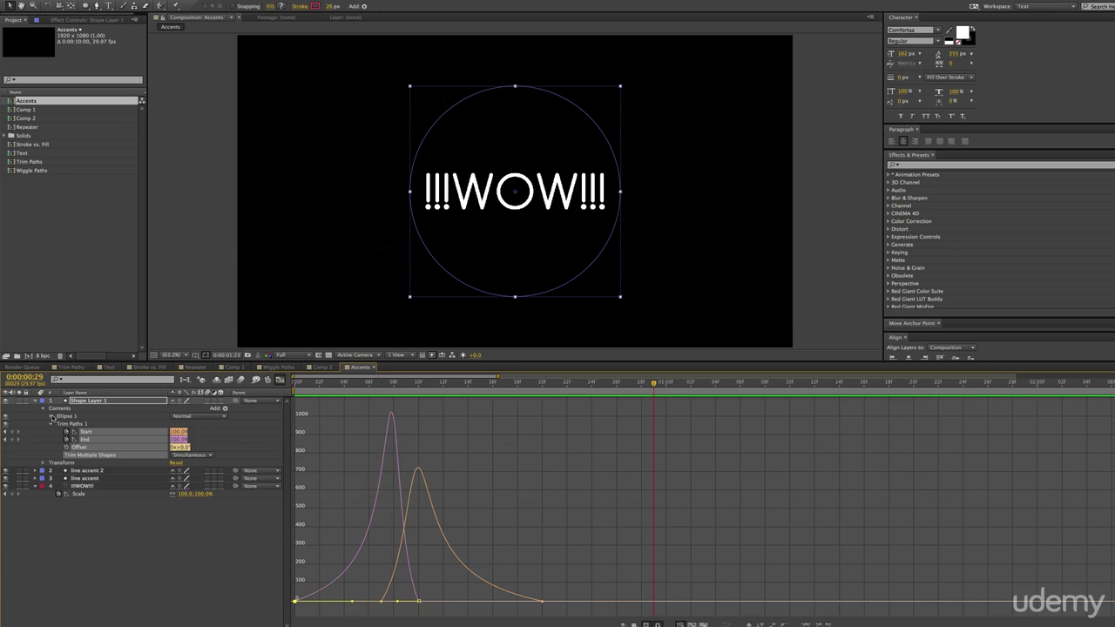
pyautogui.click(50, 425)
pyautogui.click(51, 416)
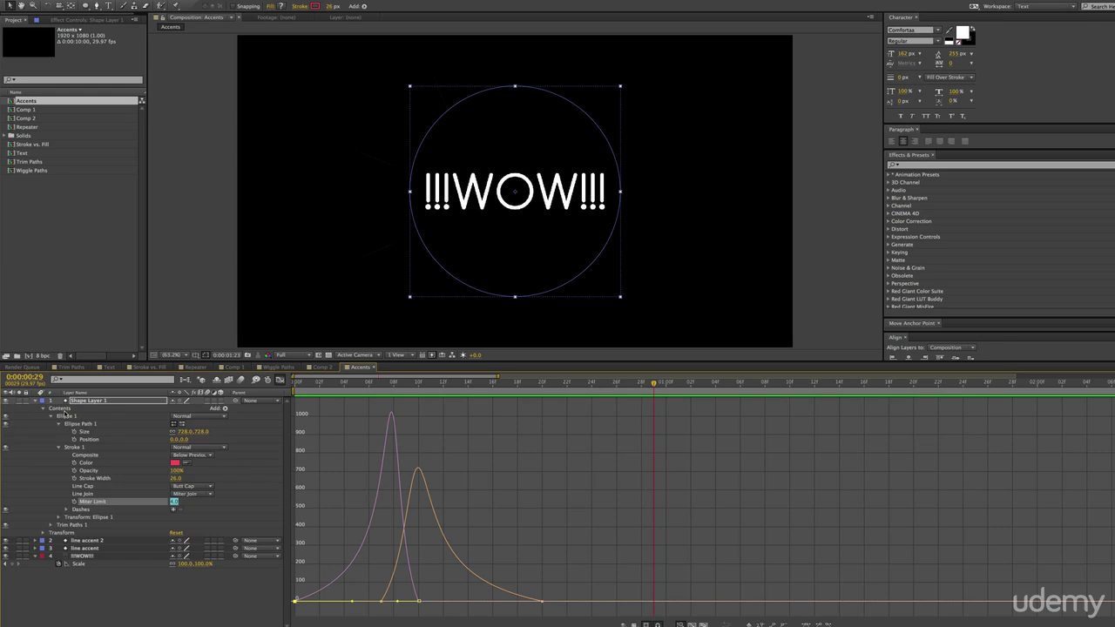
pyautogui.click(59, 424)
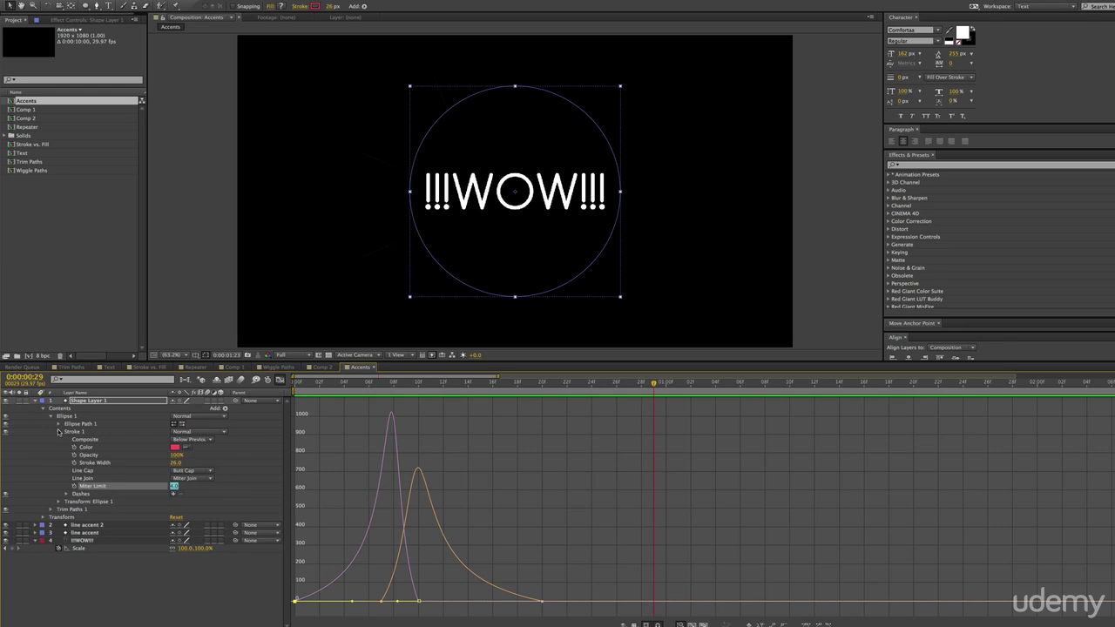
pyautogui.click(59, 432)
pyautogui.click(60, 439)
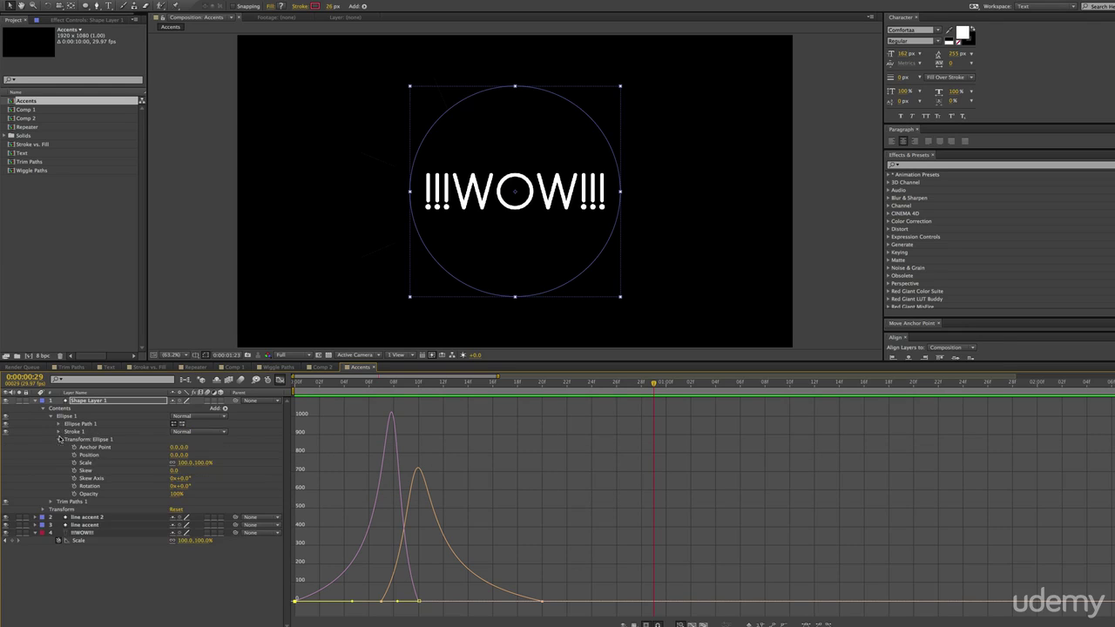
# Keyframe the Transform: Ellipse 1 Scale from 0% at frame 0 to 100% at frame 20.
pyautogui.click(392, 383)
pyautogui.click(279, 380)
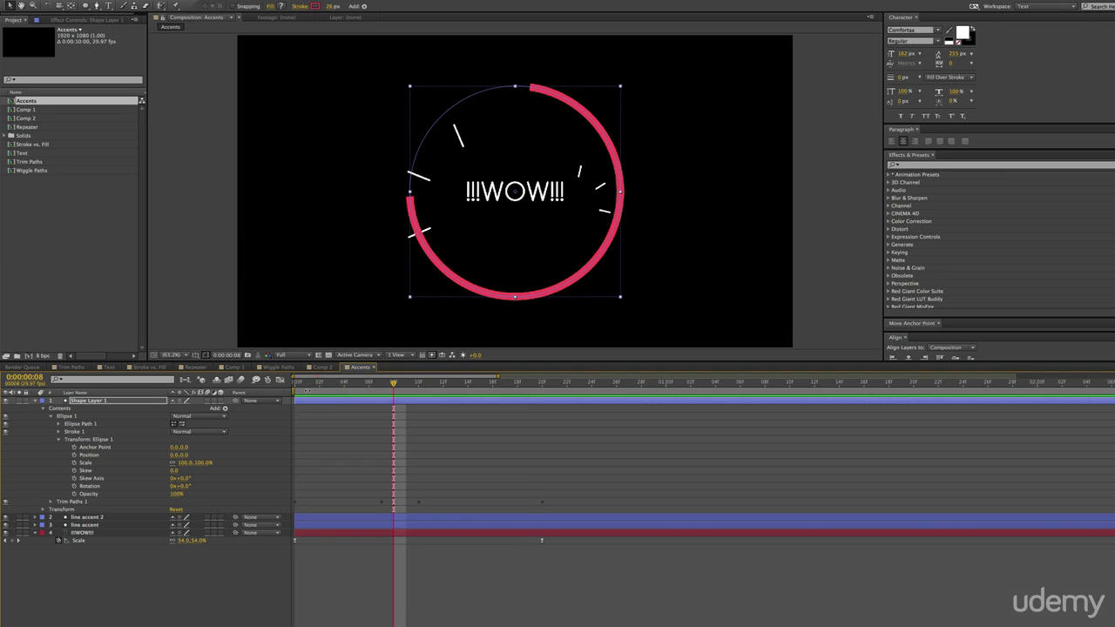
pyautogui.click(296, 384)
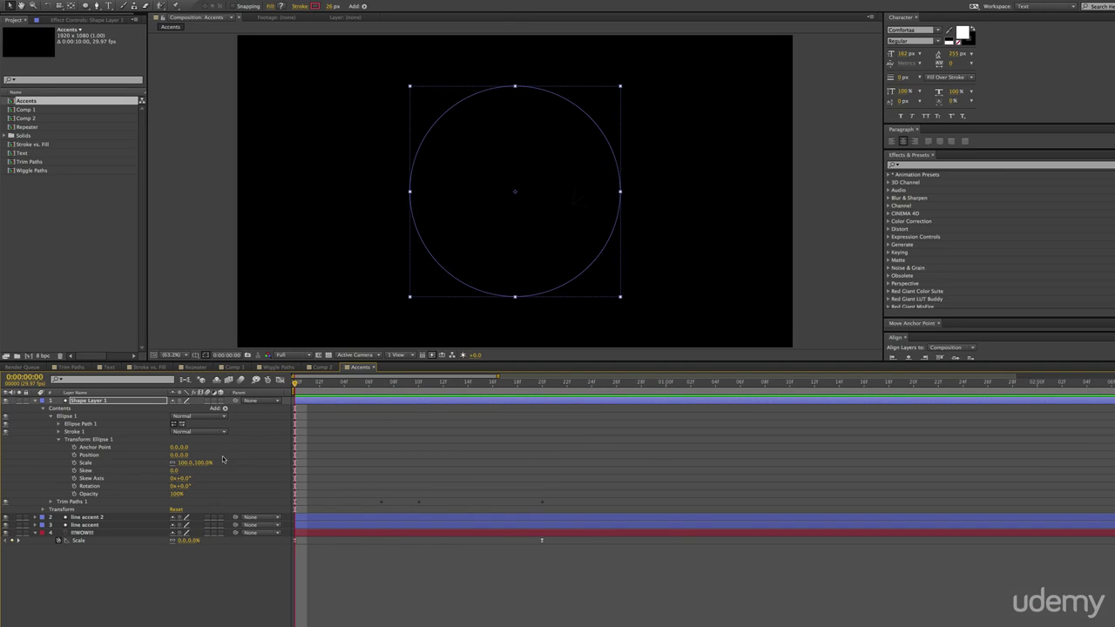
pyautogui.click(74, 463)
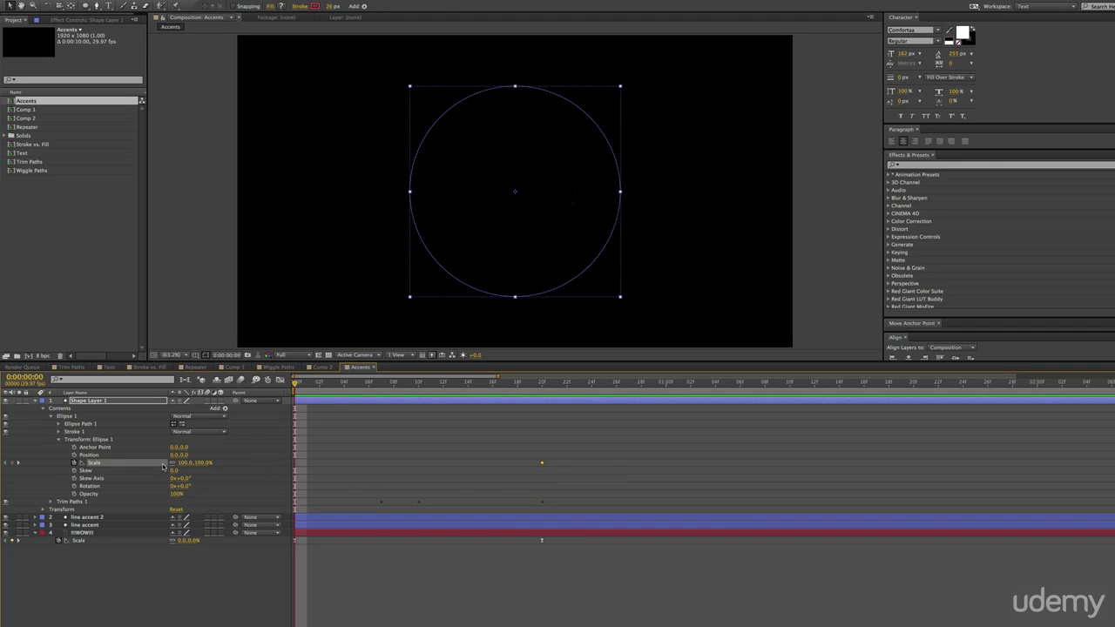
pyautogui.write('0')
pyautogui.press('Return')
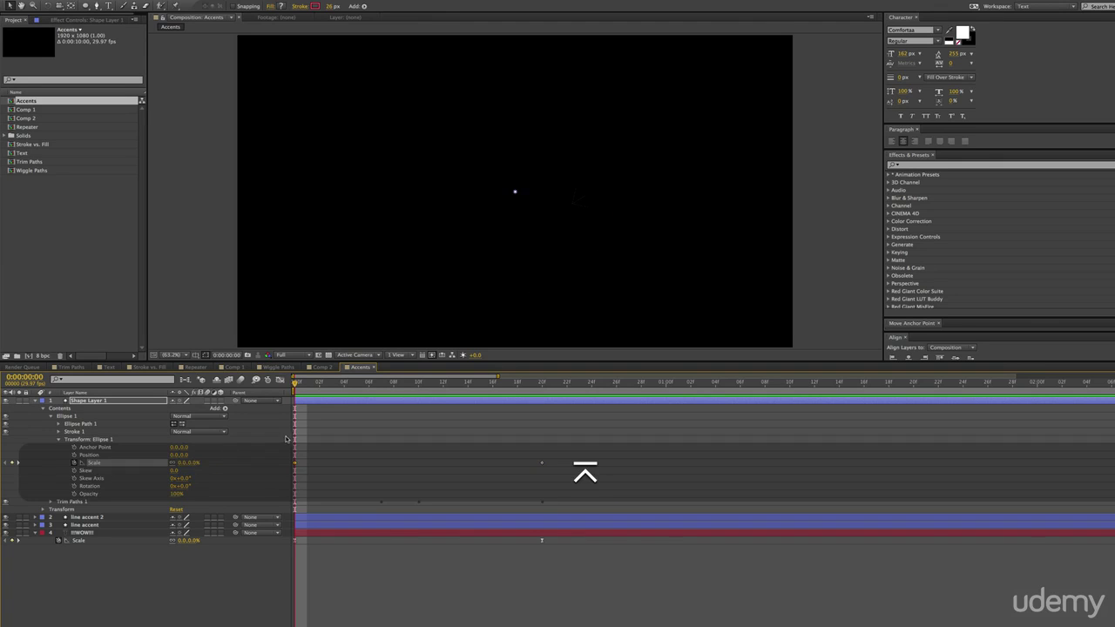
pyautogui.moveTo(295, 384)
pyautogui.mouseDown()
pyautogui.moveTo(549, 384)
pyautogui.moveTo(295, 385)
pyautogui.mouseUp()
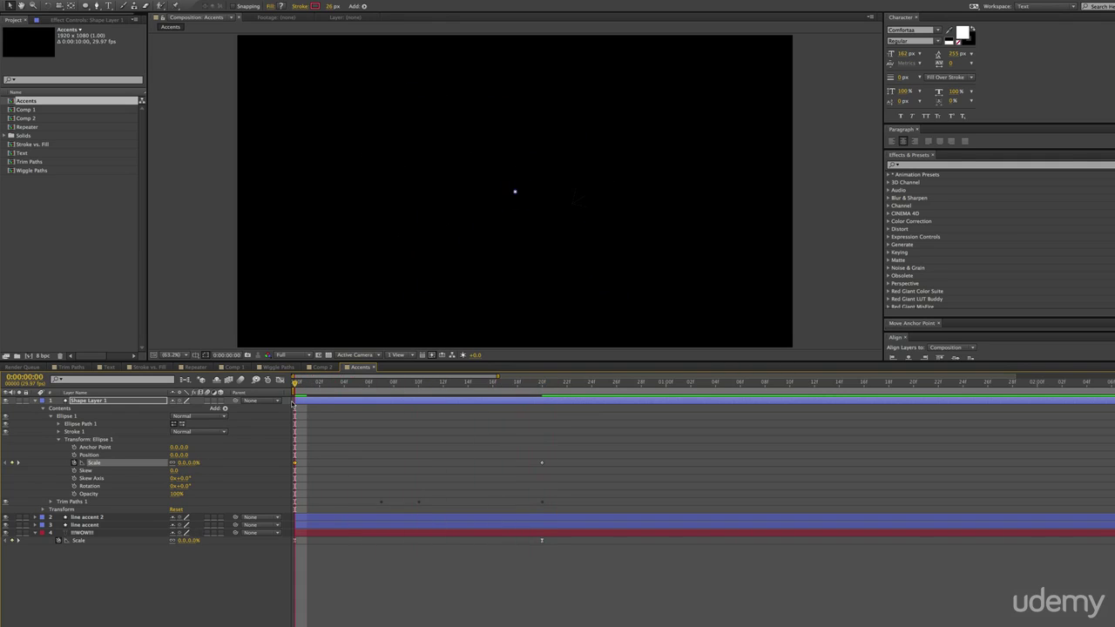
# Shift line accent 2, line accent and the !!!WOW!!! layer to start at frame 4, and preview the timing.
pyautogui.click(370, 516)
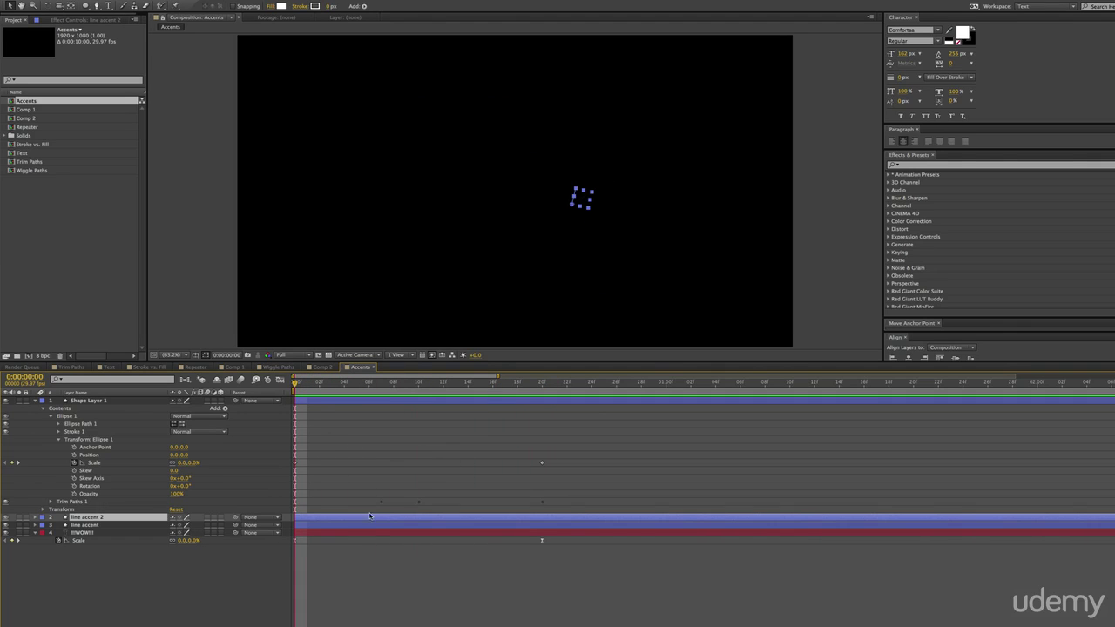
pyautogui.press('space')
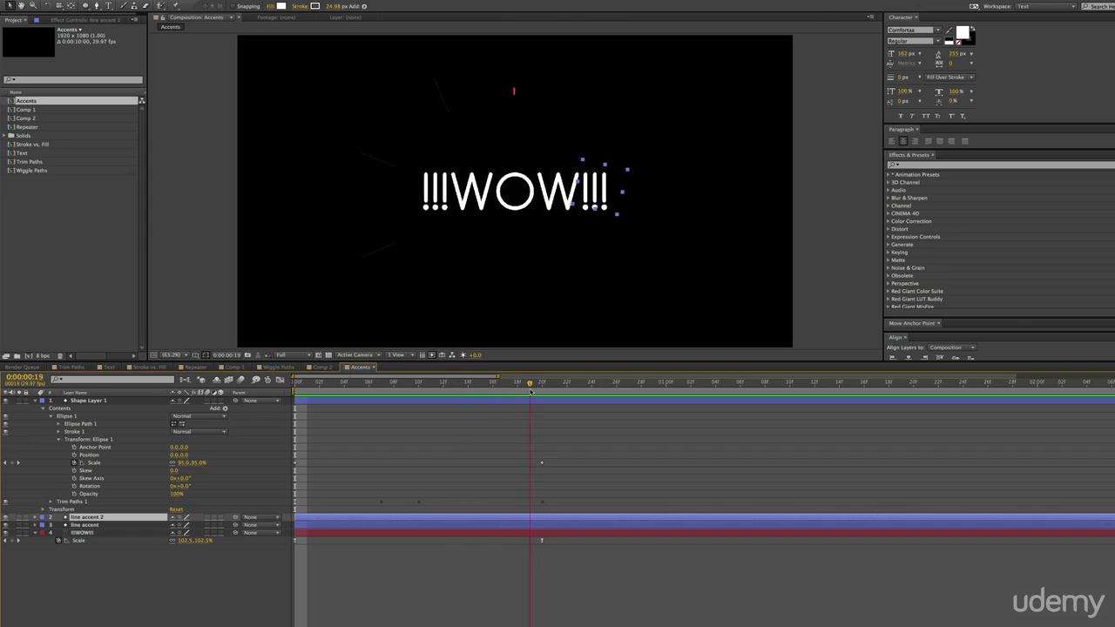
pyautogui.press('space')
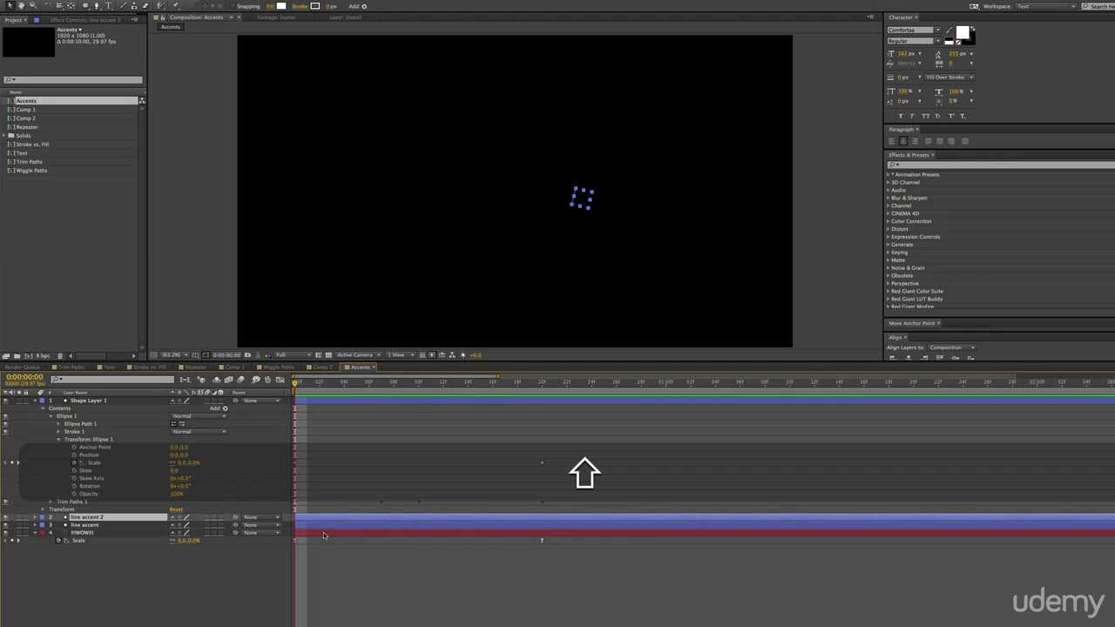
pyautogui.keyDown('shift'); pyautogui.click(324, 534); pyautogui.keyUp('shift')
pyautogui.moveTo(326, 534); pyautogui.dragTo(374, 533)
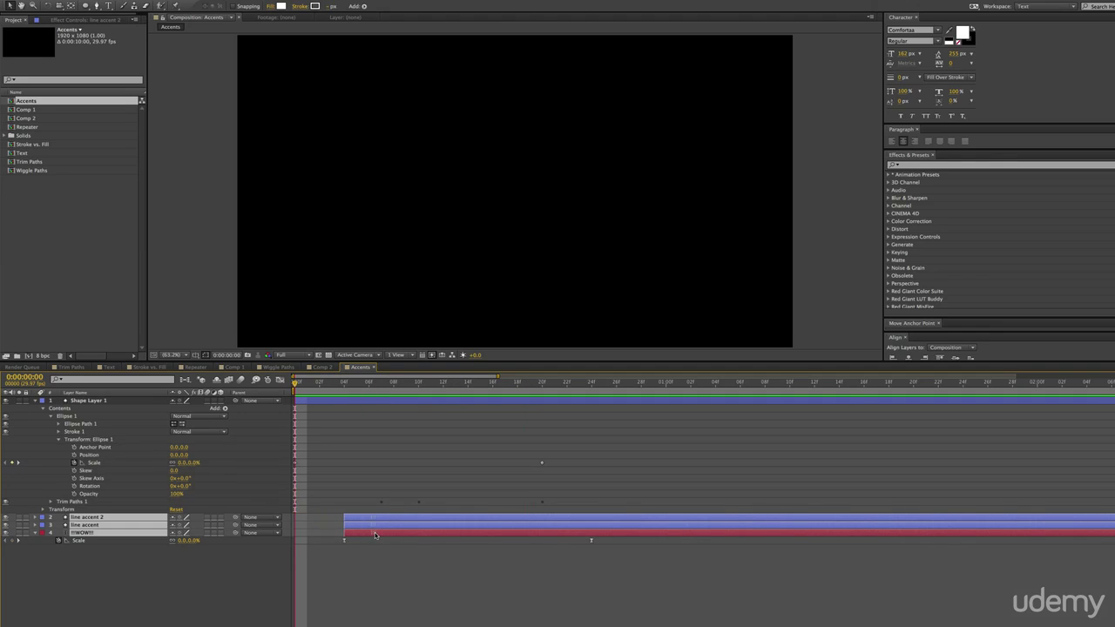
pyautogui.press('space')
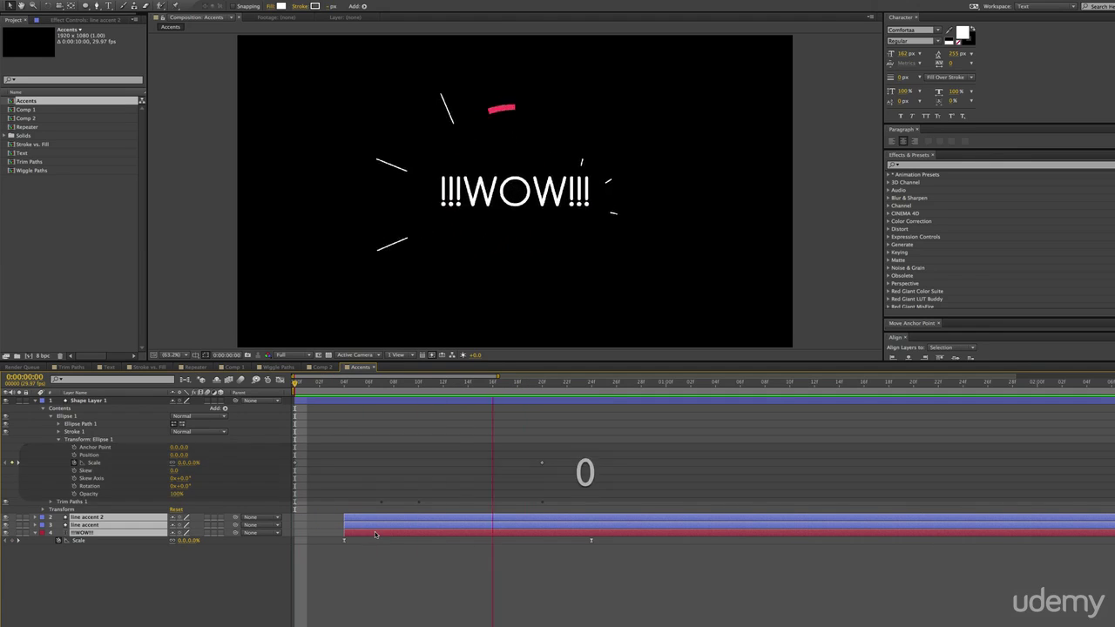
pyautogui.press('space')
pyautogui.press('space')
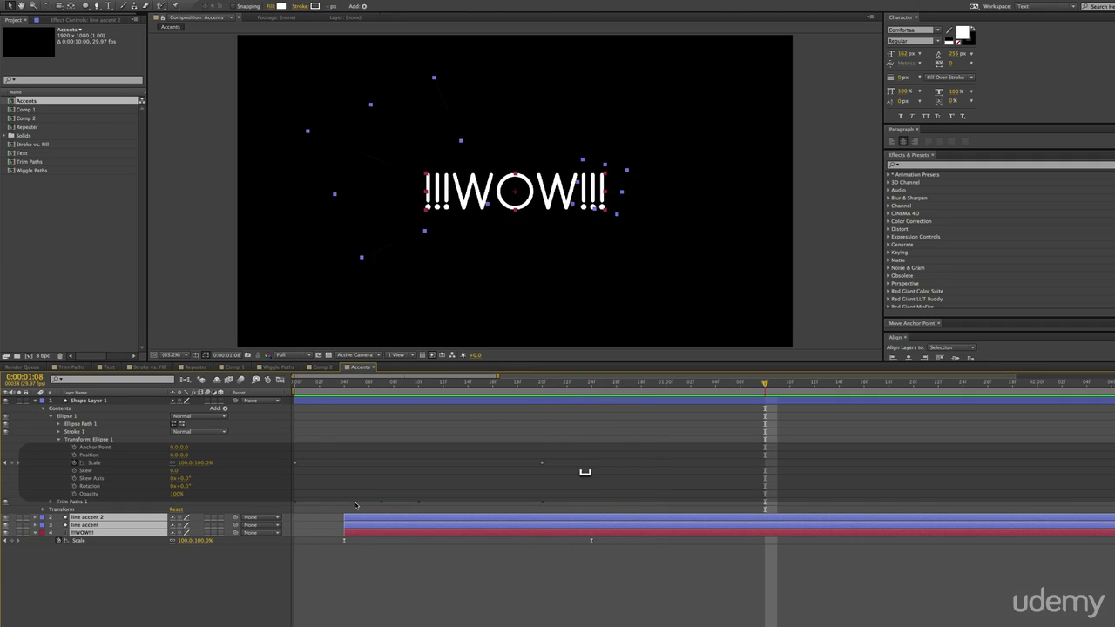
# Move Shape Layer 1 below the !!!WOW!!! layer and rename it "circle accent".
pyautogui.click(77, 388)
pyautogui.moveTo(84, 398); pyautogui.dragTo(74, 594)
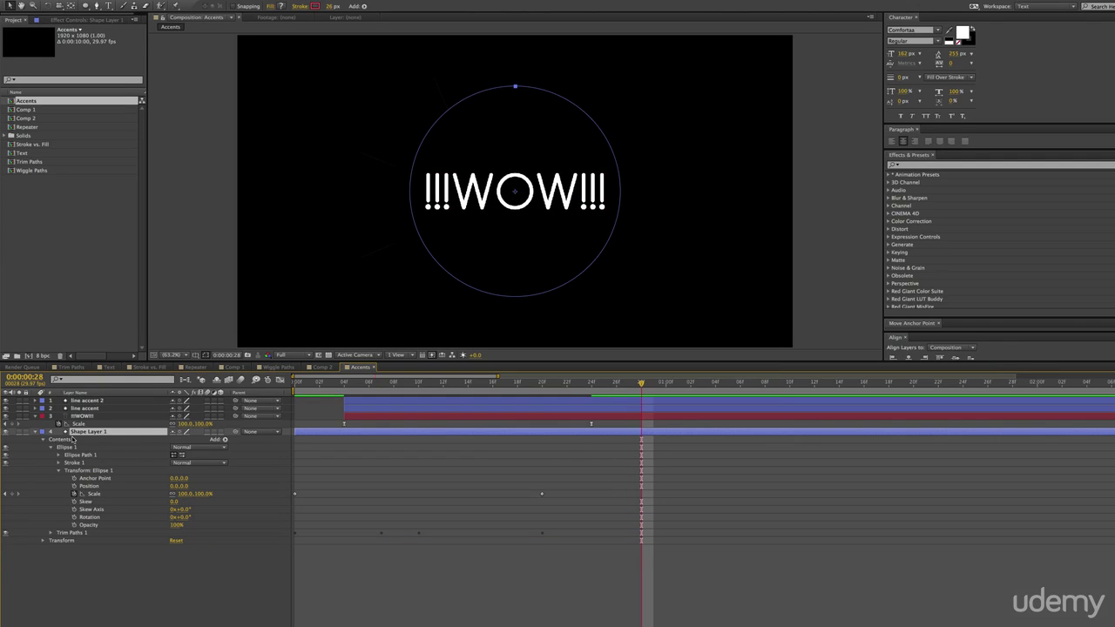
pyautogui.press('Return')
pyautogui.write('i')
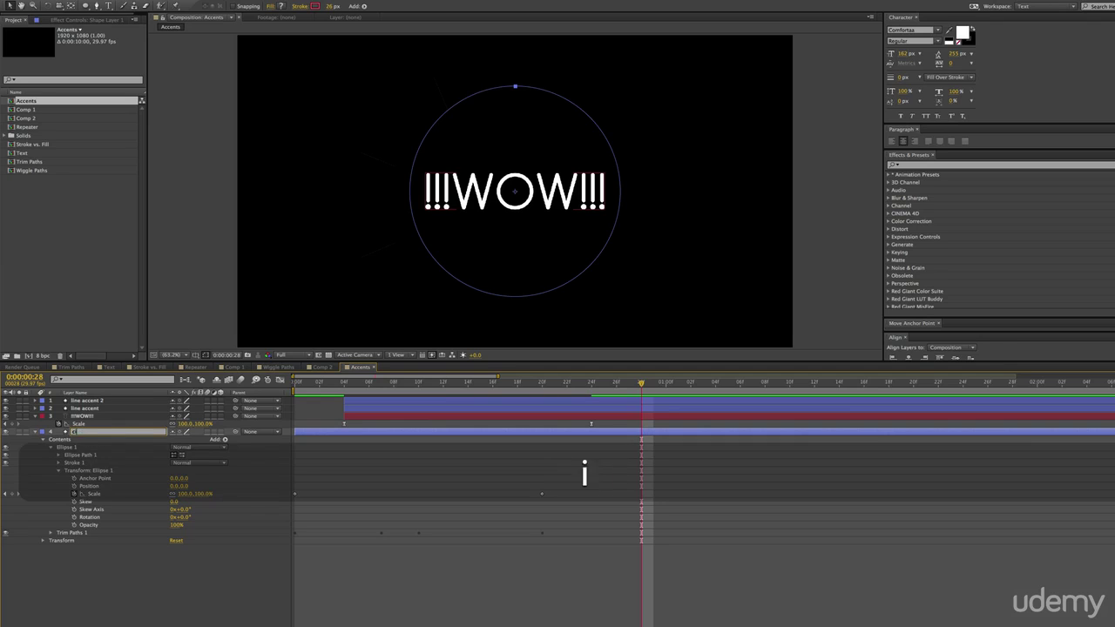
pyautogui.write('rcle accent')
pyautogui.press('Return')
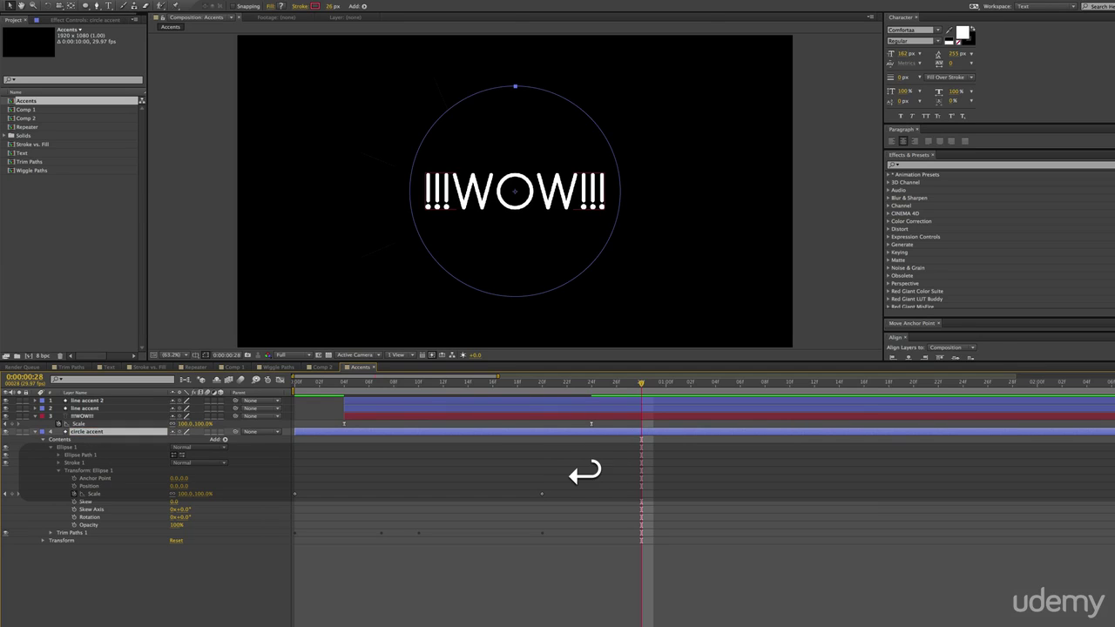
# Apply Easy Ease to both Scale keyframes of the circle accent's Ellipse 1.
pyautogui.click(438, 466)
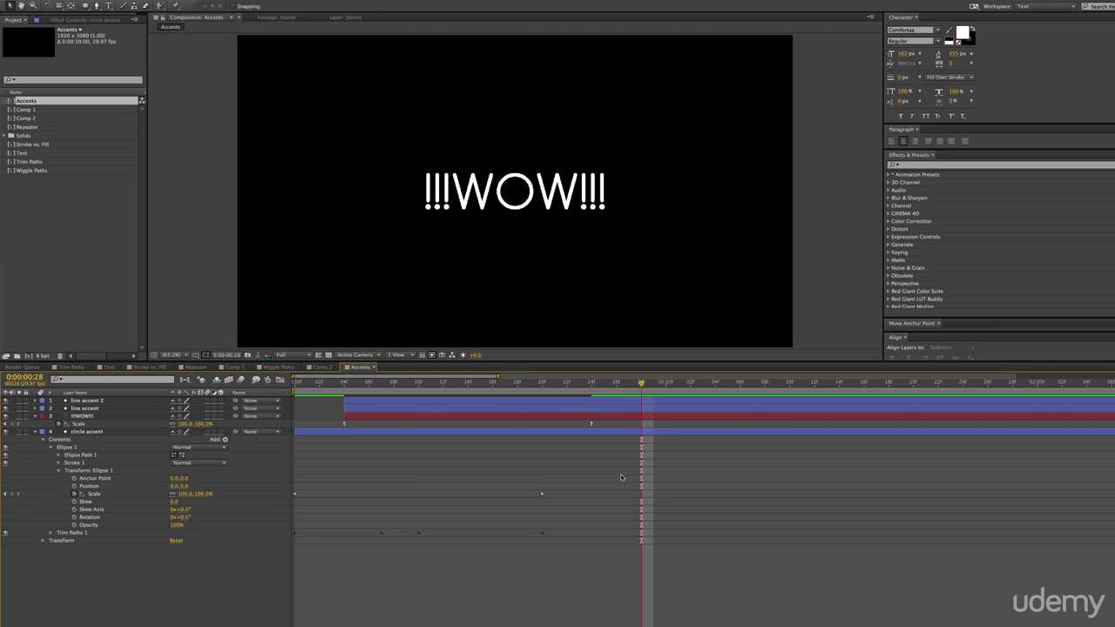
pyautogui.click(94, 494)
pyautogui.press('F9')
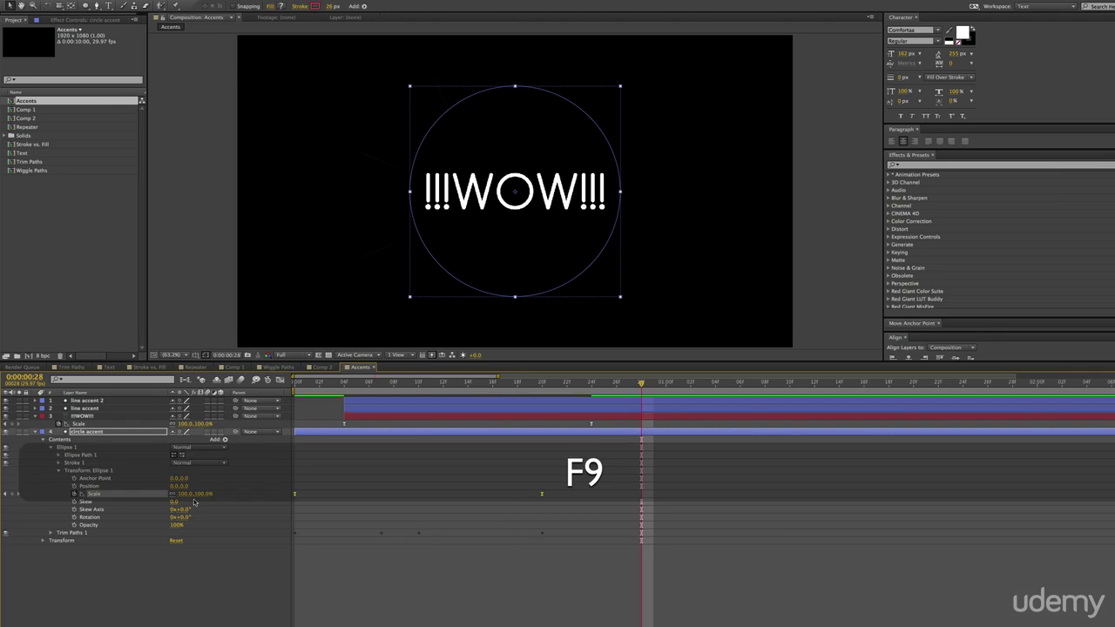
# Extend the ease out of the first Scale keyframe to about frame 10 in the speed graph, and preview the animation.
pyautogui.click(279, 380)
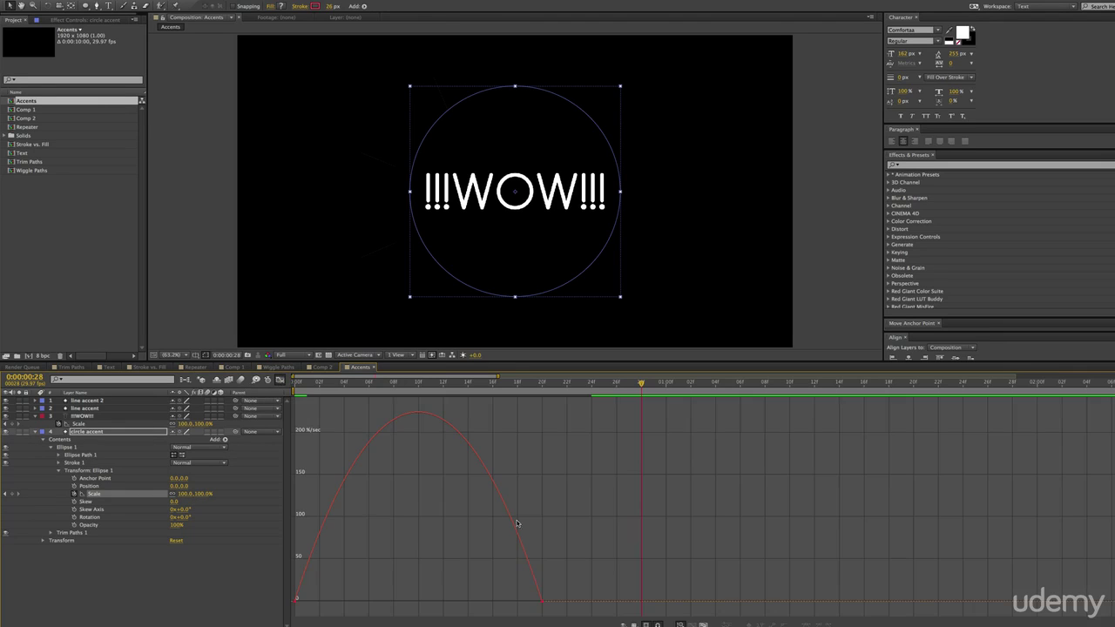
pyautogui.click(541, 601)
pyautogui.moveTo(339, 601); pyautogui.dragTo(418, 601)
pyautogui.press('KP_0')
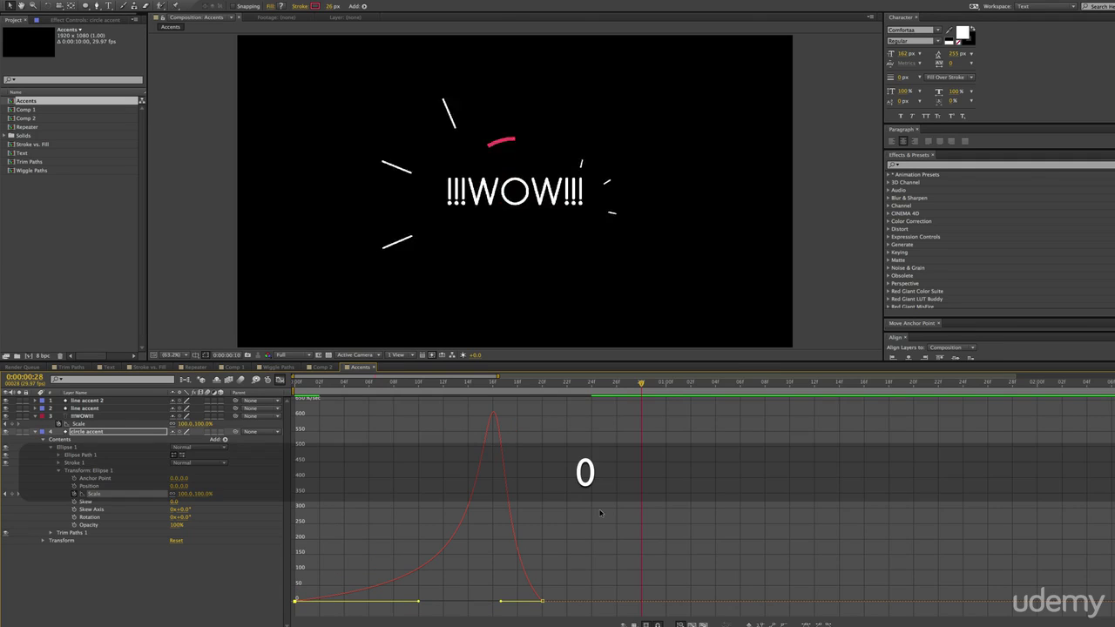
# Try peaking the circle accent's Scale speed curve early, with ease handles at about frames 3 and 10, and preview it.
pyautogui.press('space')
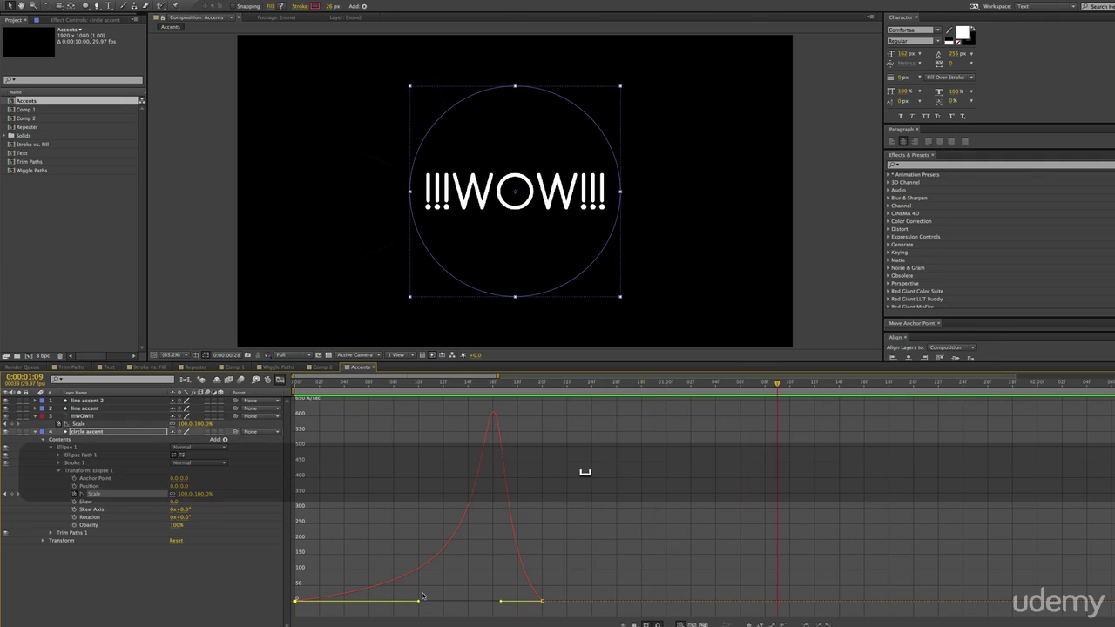
pyautogui.moveTo(419, 601); pyautogui.dragTo(329, 601)
pyautogui.moveTo(492, 602); pyautogui.dragTo(390, 603)
pyautogui.press('KP_0')
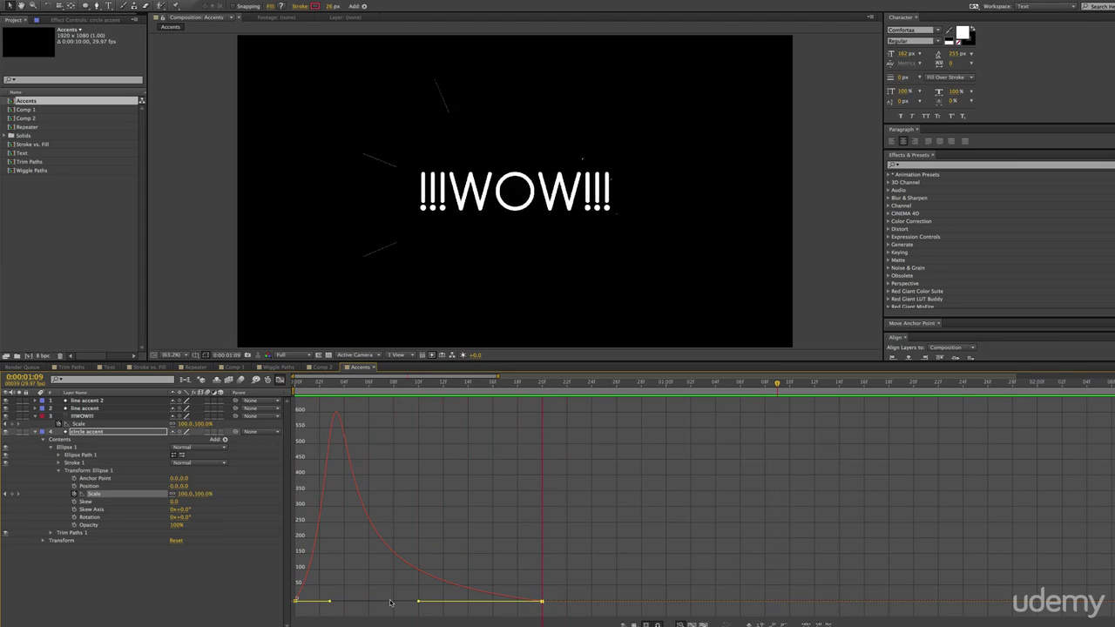
pyautogui.press('space')
# Shape the circle accent's Scale speed curve with ease handles at about frames 5 and 15, preview it, and return to the layer timeline.
pyautogui.moveTo(417, 602); pyautogui.dragTo(485, 602)
pyautogui.moveTo(328, 603); pyautogui.dragTo(354, 602)
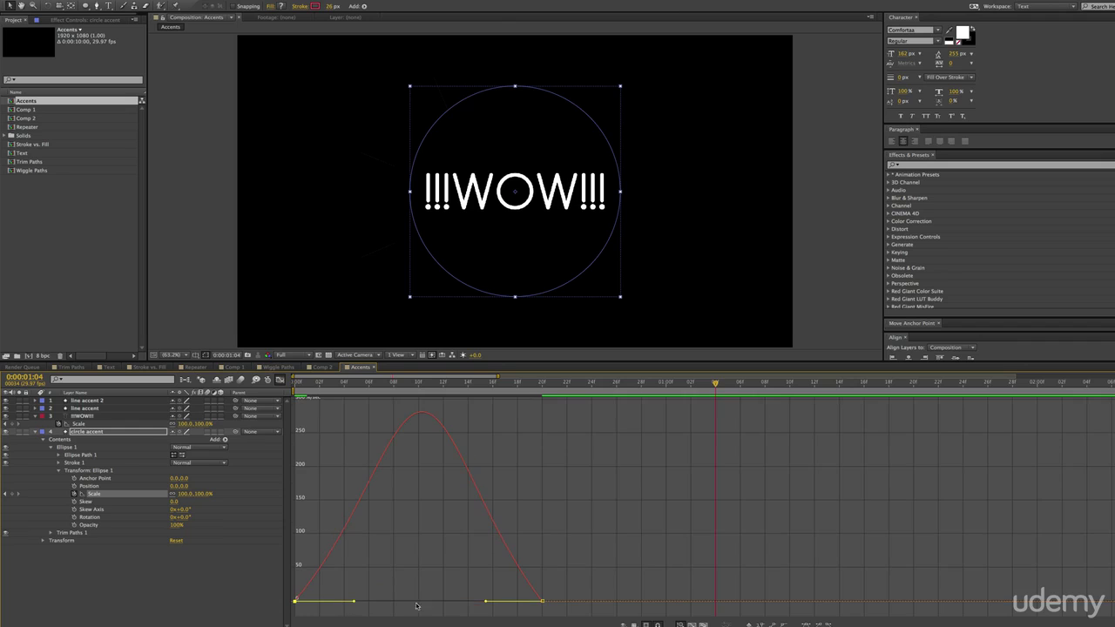
pyautogui.click(486, 603)
pyautogui.click(537, 603)
pyautogui.moveTo(485, 602); pyautogui.dragTo(478, 600)
pyautogui.press('KP_0')
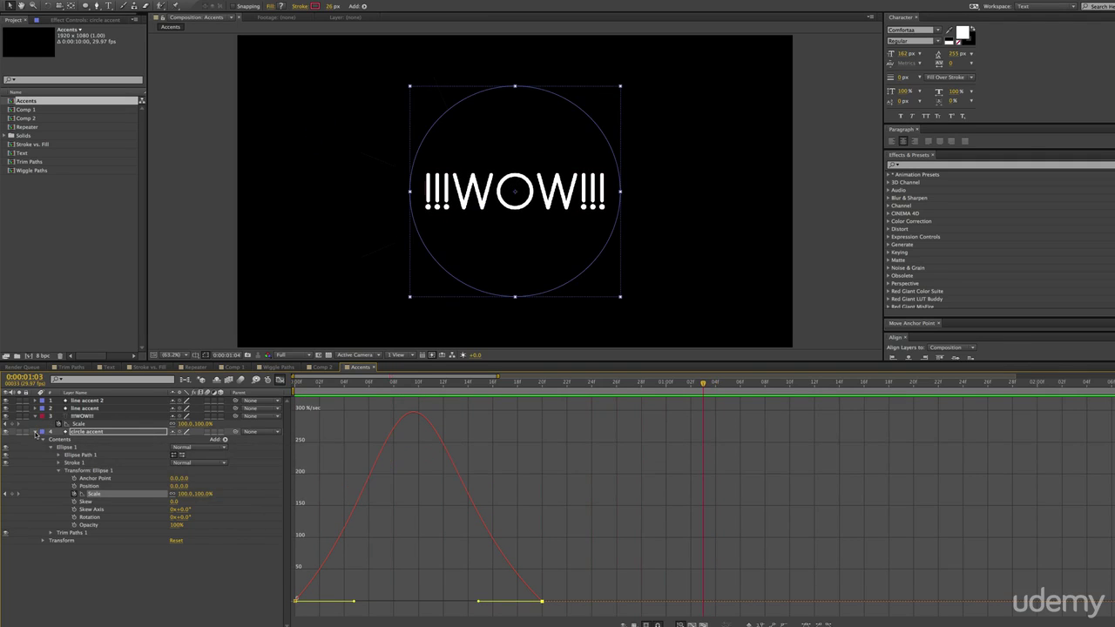
pyautogui.click(280, 380)
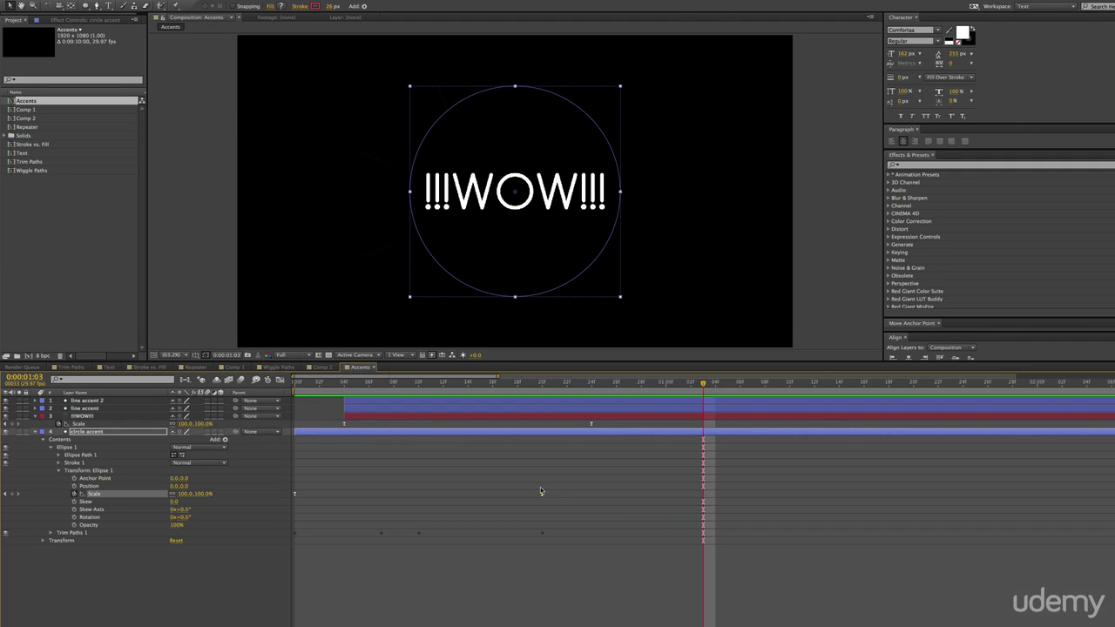
# Move the circle accent's last Scale and Trim Paths Start keyframes to frame 26, and preview the animation.
pyautogui.press('u')
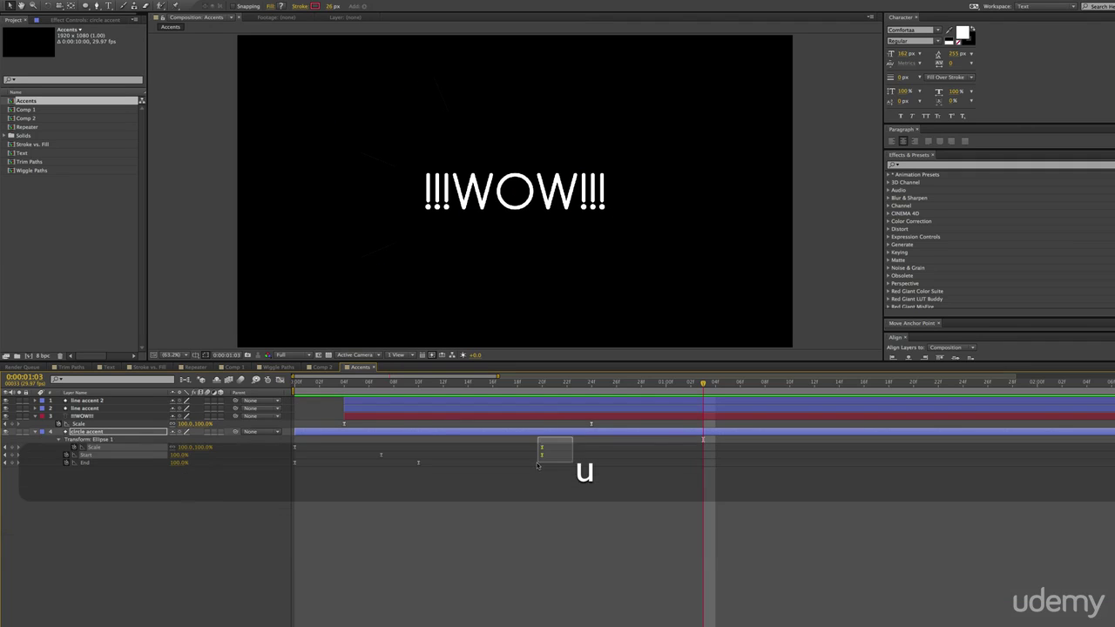
pyautogui.moveTo(571, 458); pyautogui.dragTo(614, 456)
pyautogui.press('0')
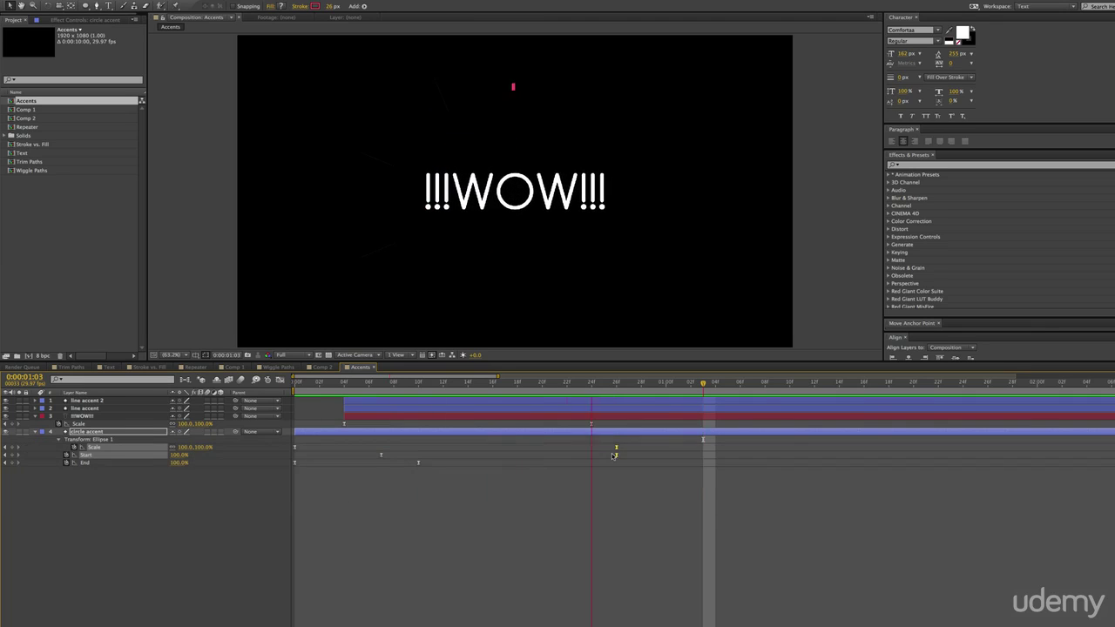
pyautogui.press('space')
# Turn on Stroke Width keyframing for the circle accent's Stroke 1 and place the keyframe at frame 0.
pyautogui.click(454, 383)
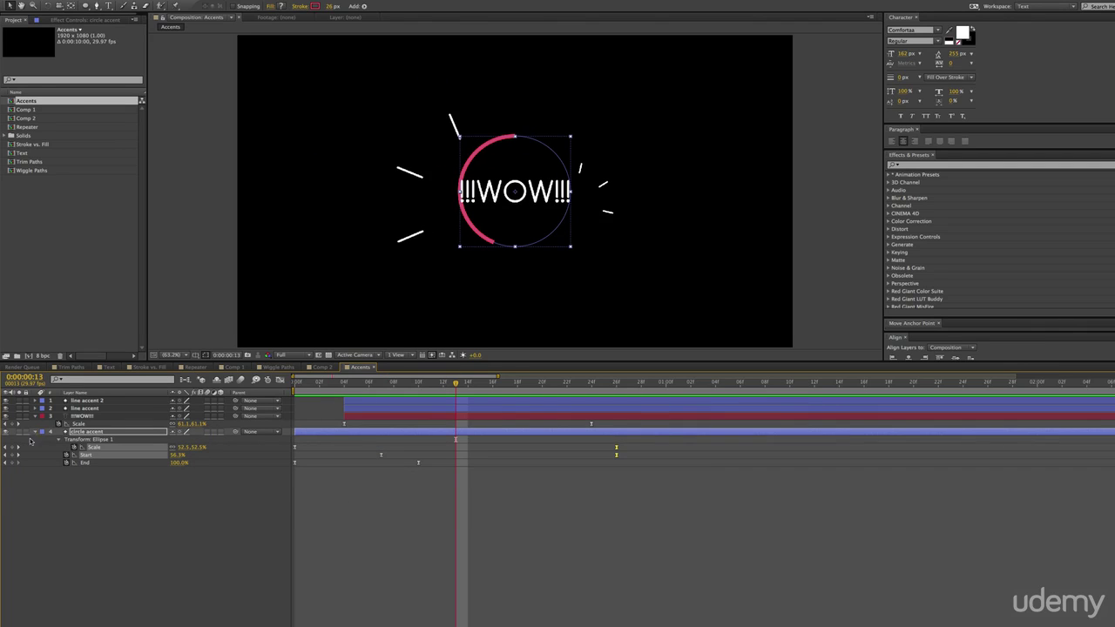
pyautogui.click(36, 433)
pyautogui.click(36, 432)
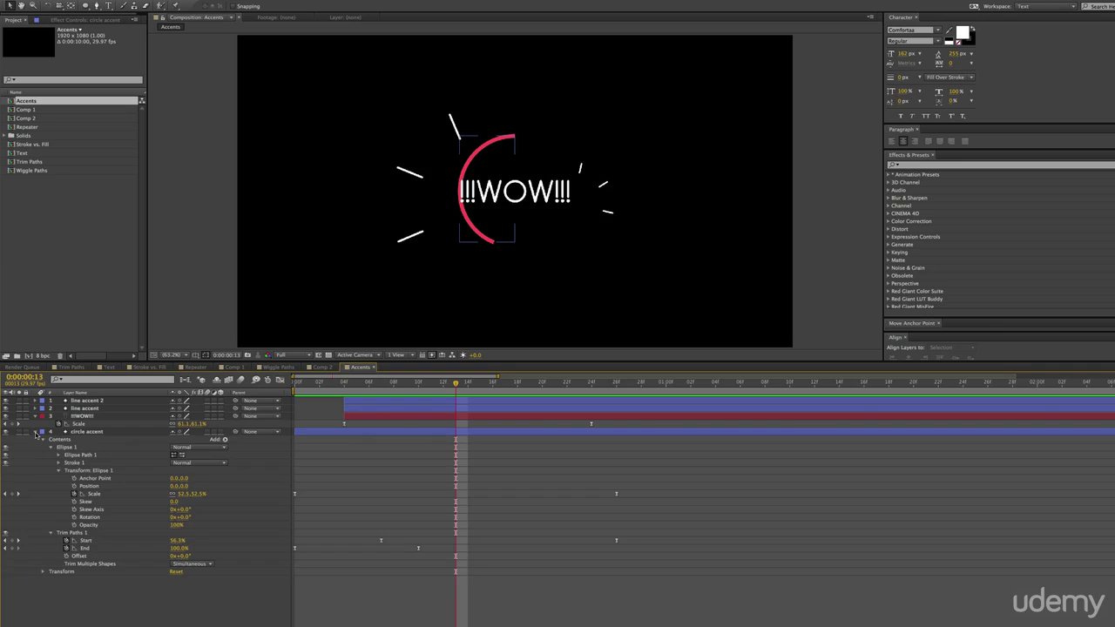
pyautogui.click(60, 463)
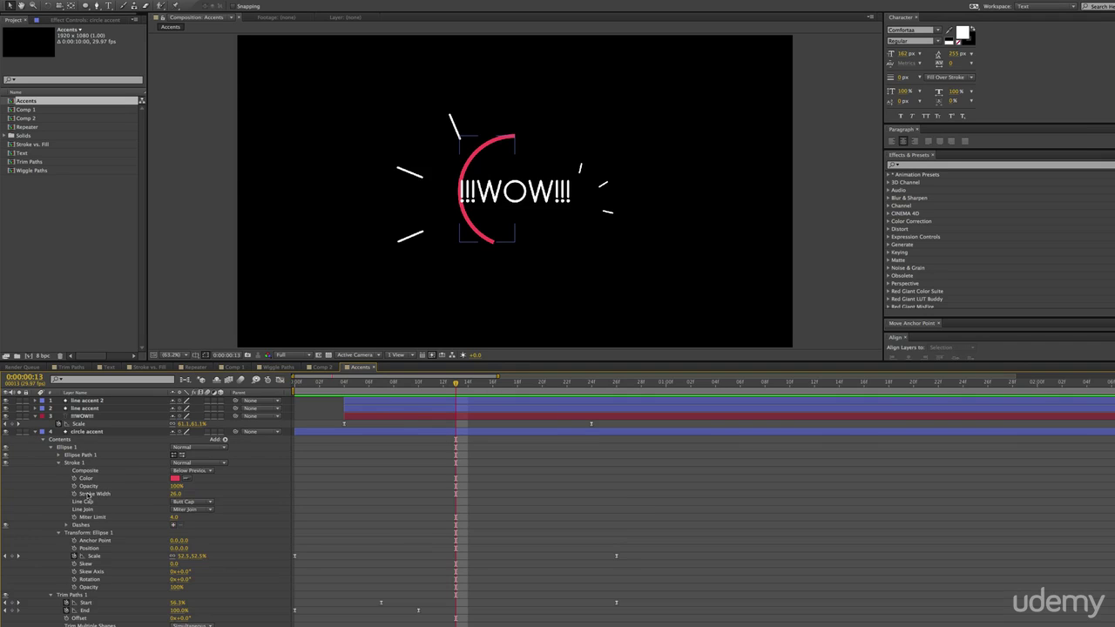
pyautogui.click(74, 494)
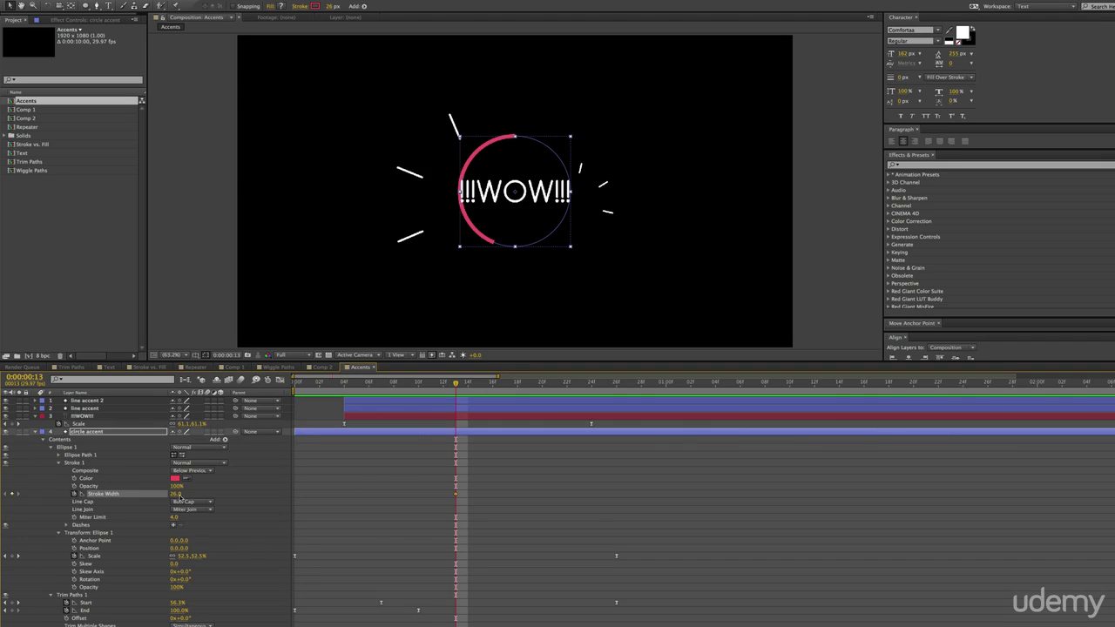
pyautogui.click(452, 495)
pyautogui.moveTo(454, 495); pyautogui.dragTo(367, 495)
# Add a Stroke Width keyframe of 200 at frame 26, and apply Easy Ease to both Stroke Width keyframes.
pyautogui.moveTo(176, 494); pyautogui.dragTo(367, 491)
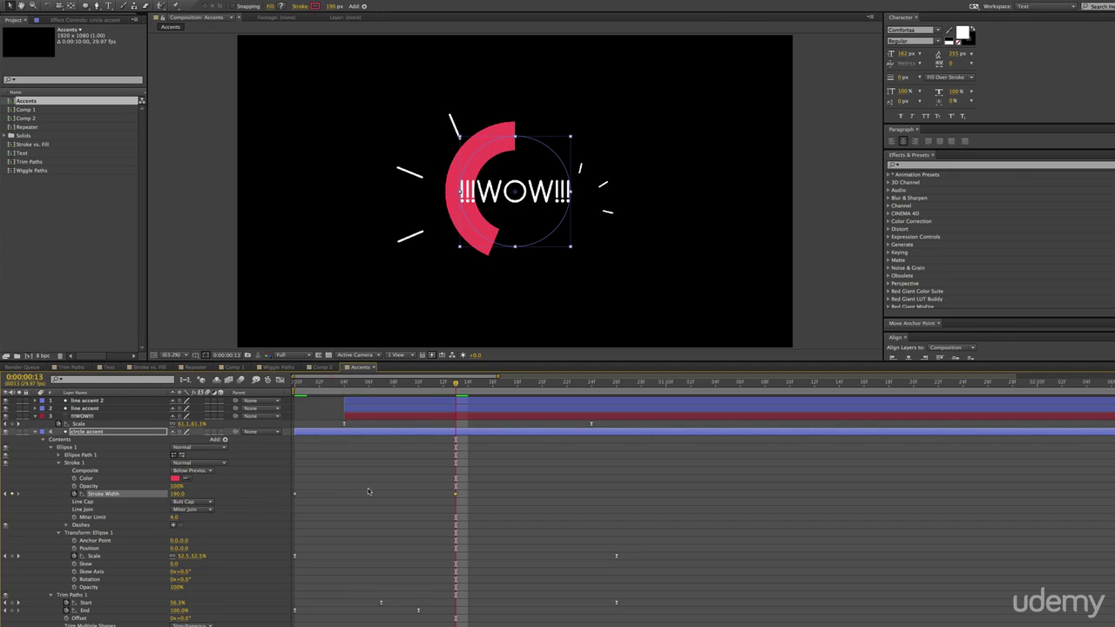
pyautogui.write('200')
pyautogui.press('Return')
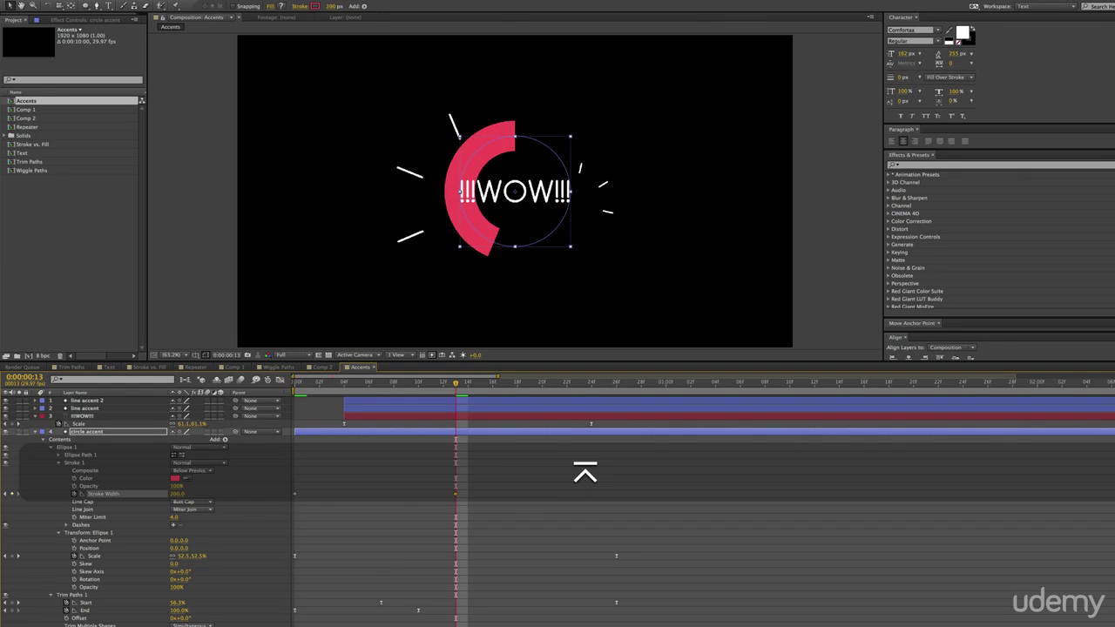
pyautogui.moveTo(532, 499)
pyautogui.mouseDown()
pyautogui.moveTo(616, 494)
pyautogui.moveTo(271, 511)
pyautogui.mouseUp()
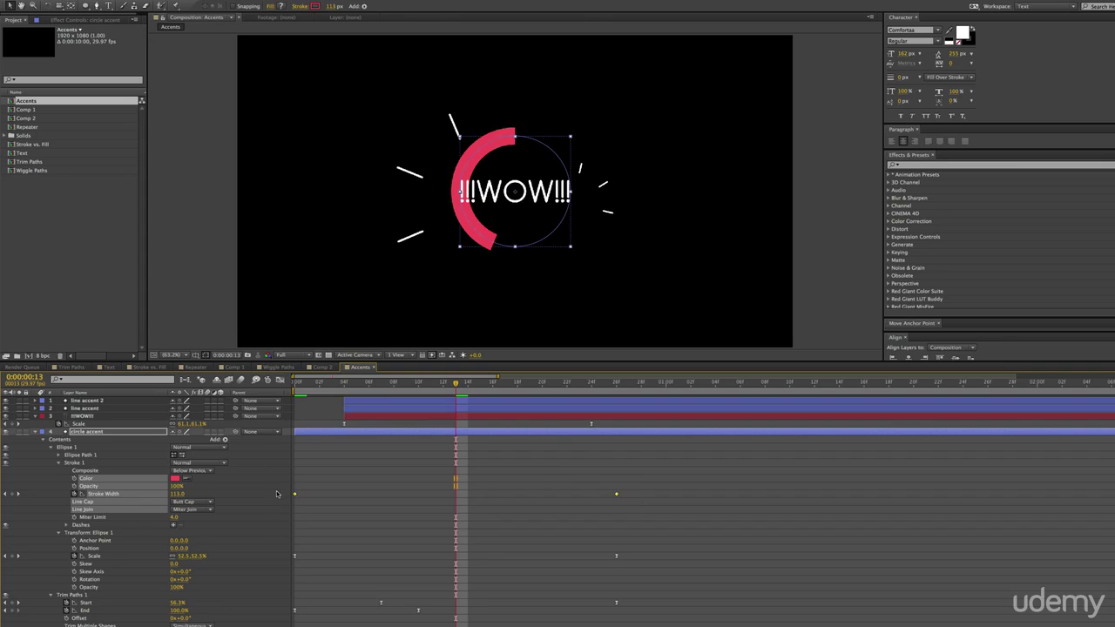
pyautogui.press('KP_0')
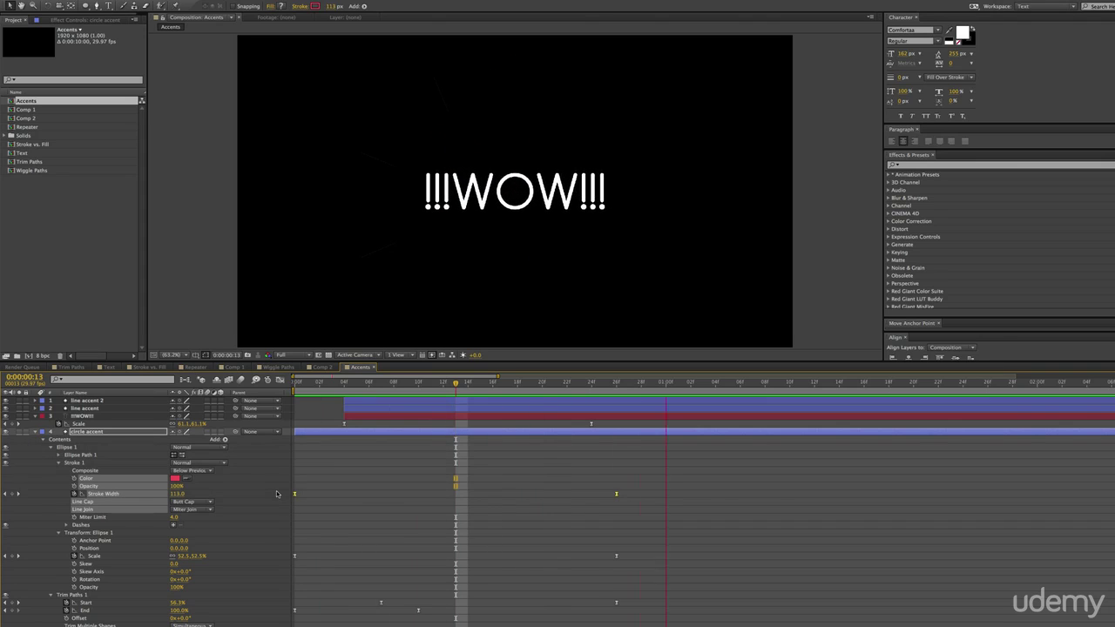
pyautogui.press('KP_0')
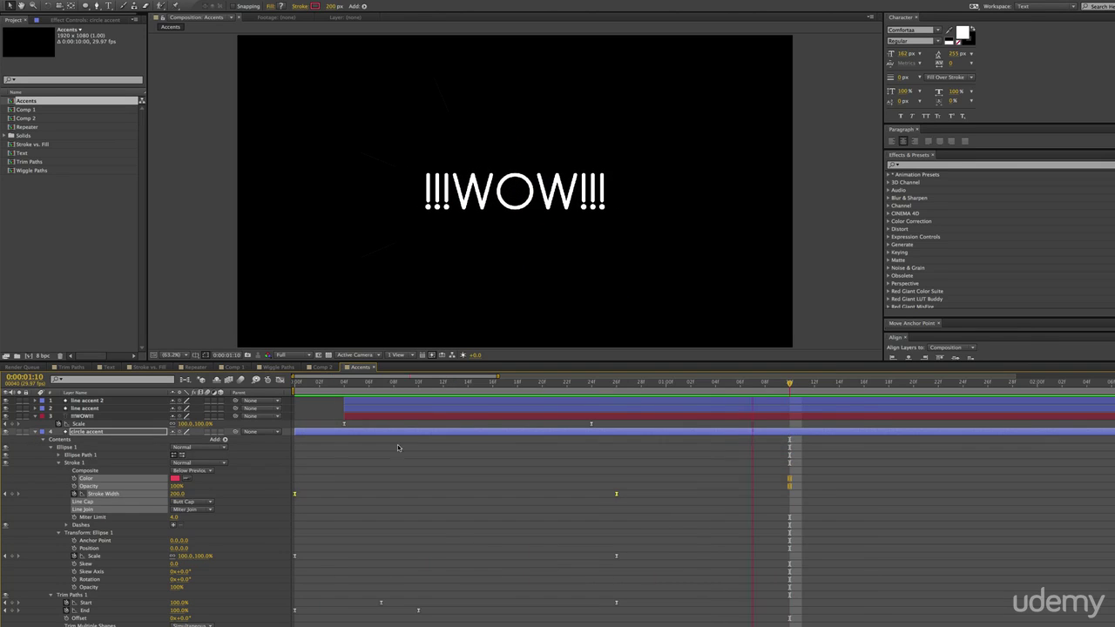
# Collapse the expanded properties of all layers in the timeline and clear the selection.
pyautogui.press('super+a')
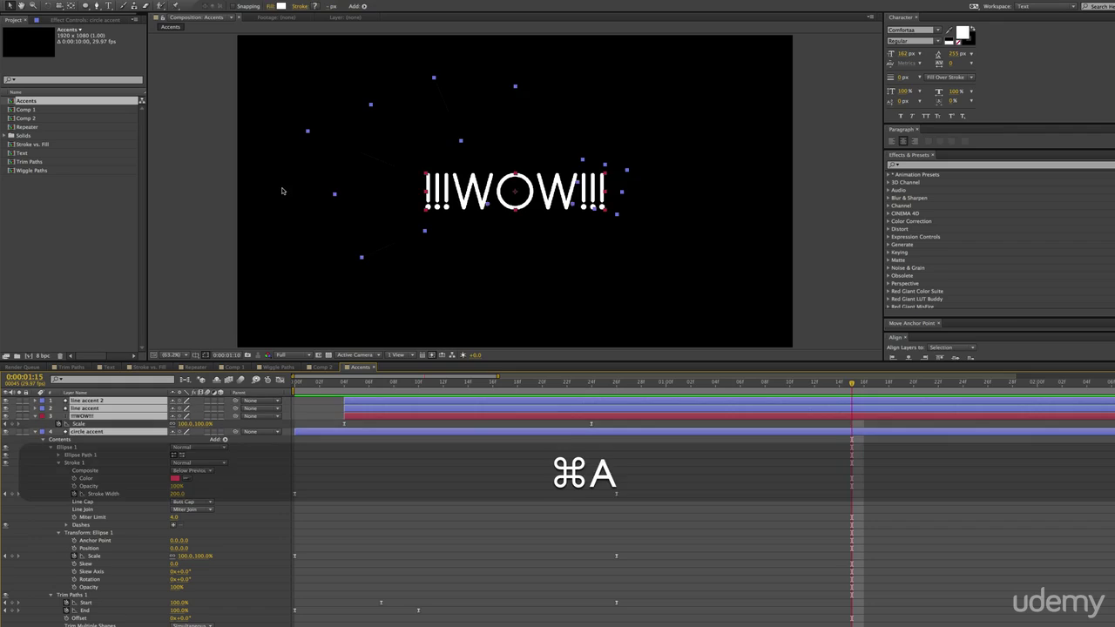
pyautogui.press('s')
pyautogui.click(415, 470)
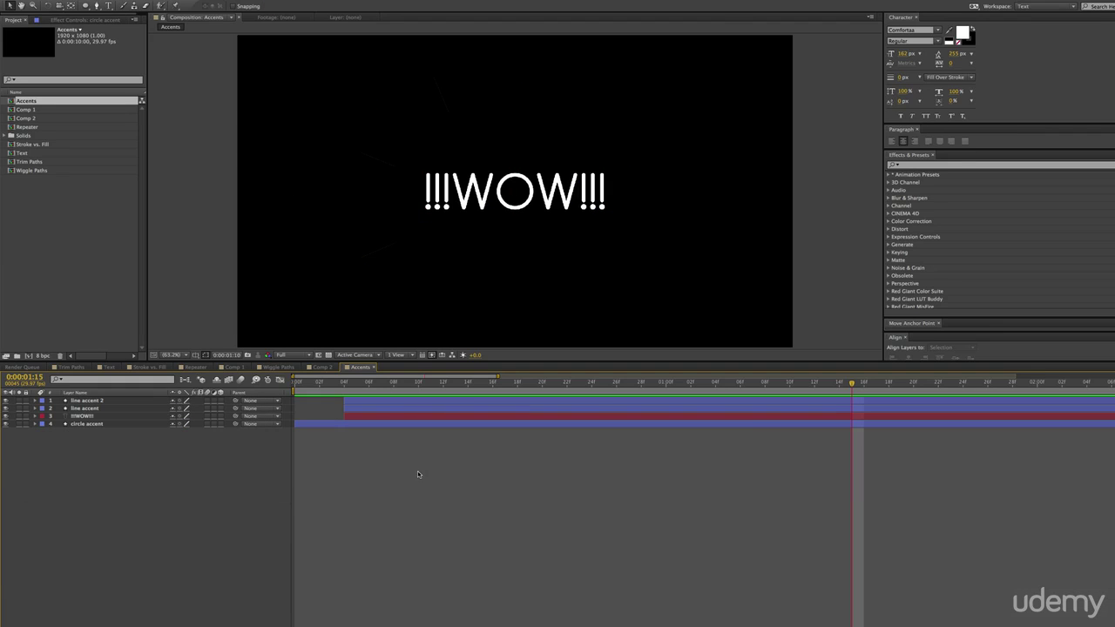
# Create a 1920 × 1080 px pale turquoise-green solid and place it below all other layers as the background.
pyautogui.press('super+y')
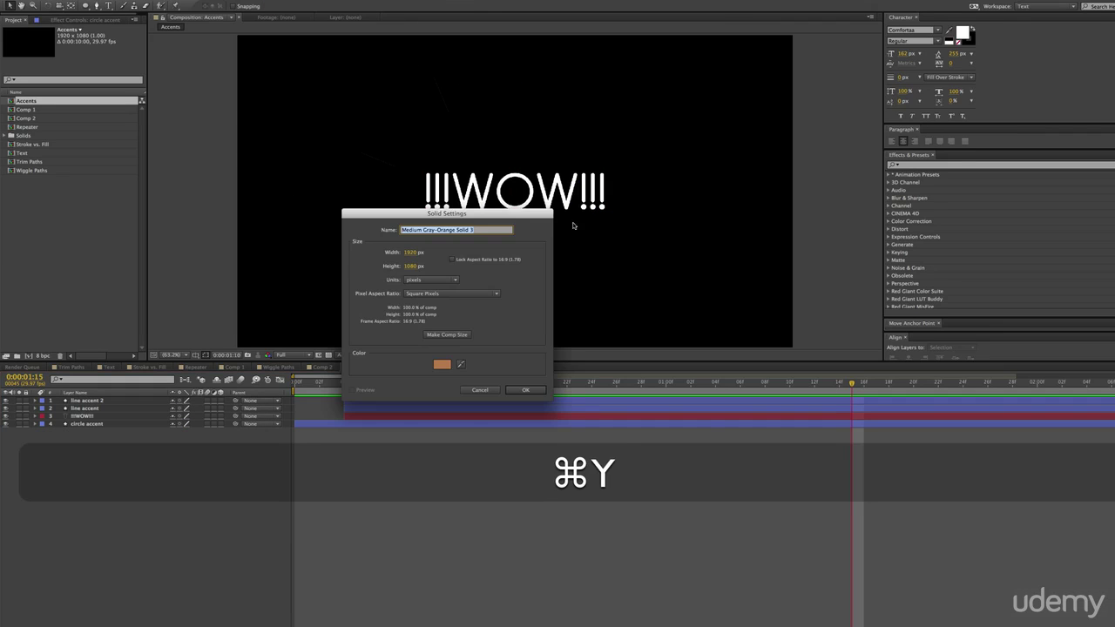
pyautogui.click(443, 365)
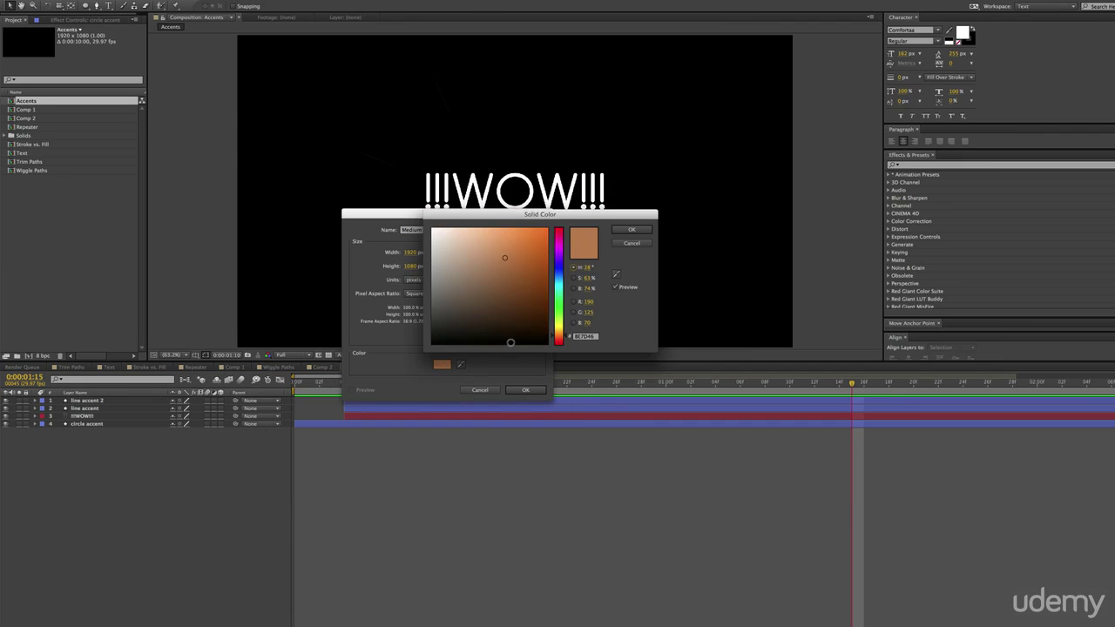
pyautogui.moveTo(563, 321); pyautogui.dragTo(562, 274)
pyautogui.moveTo(495, 267); pyautogui.dragTo(504, 238)
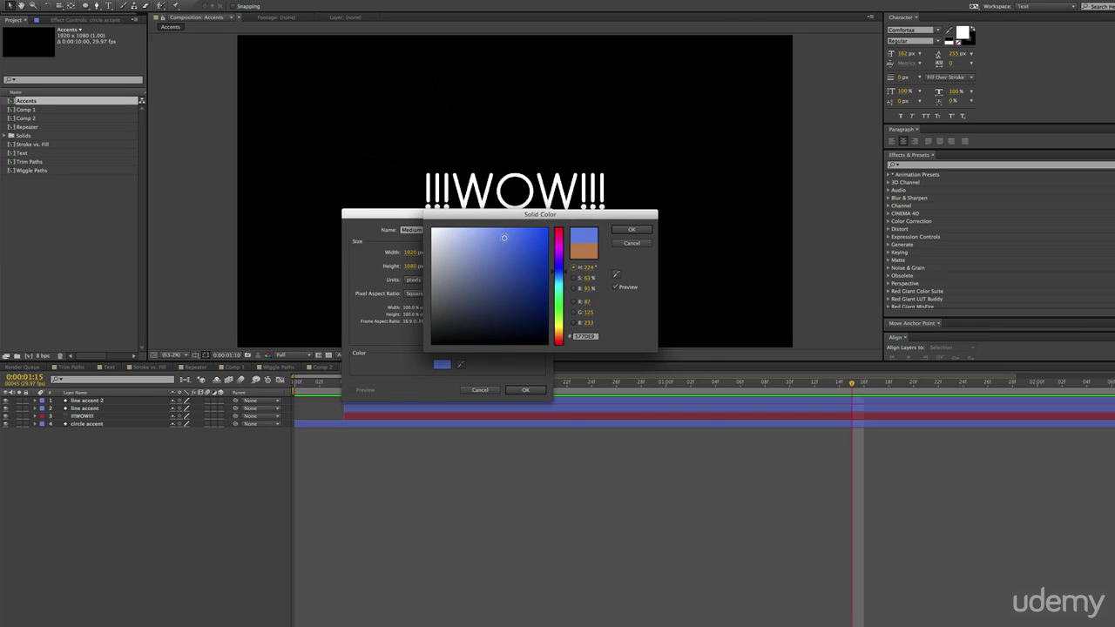
pyautogui.moveTo(557, 280); pyautogui.dragTo(558, 298)
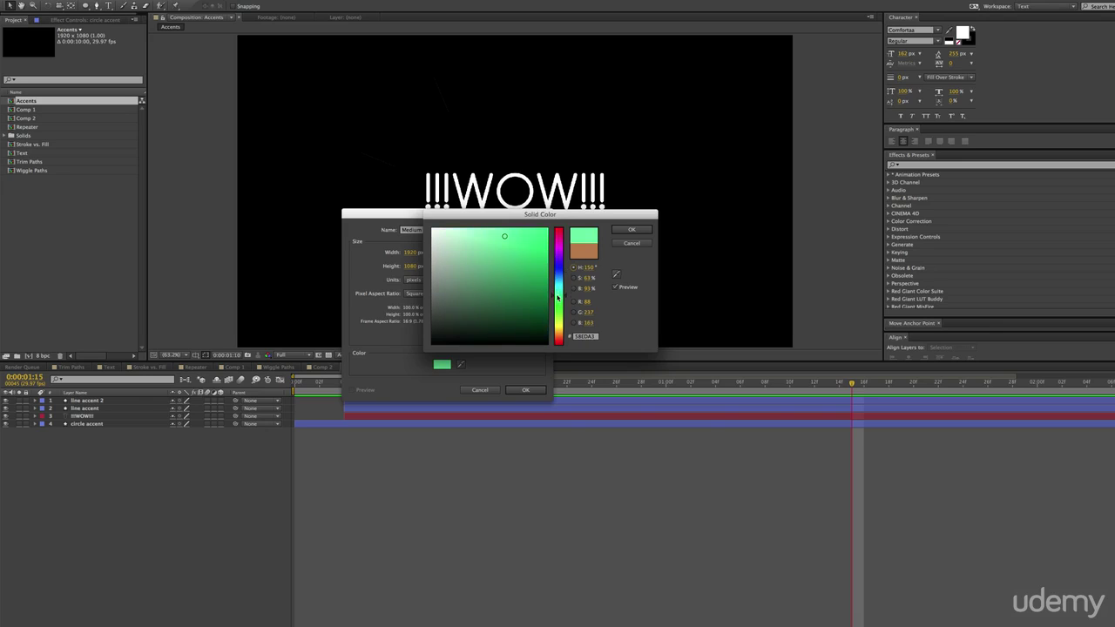
pyautogui.moveTo(458, 261)
pyautogui.mouseDown()
pyautogui.moveTo(447, 272)
pyautogui.moveTo(452, 251)
pyautogui.mouseUp()
pyautogui.click(633, 229)
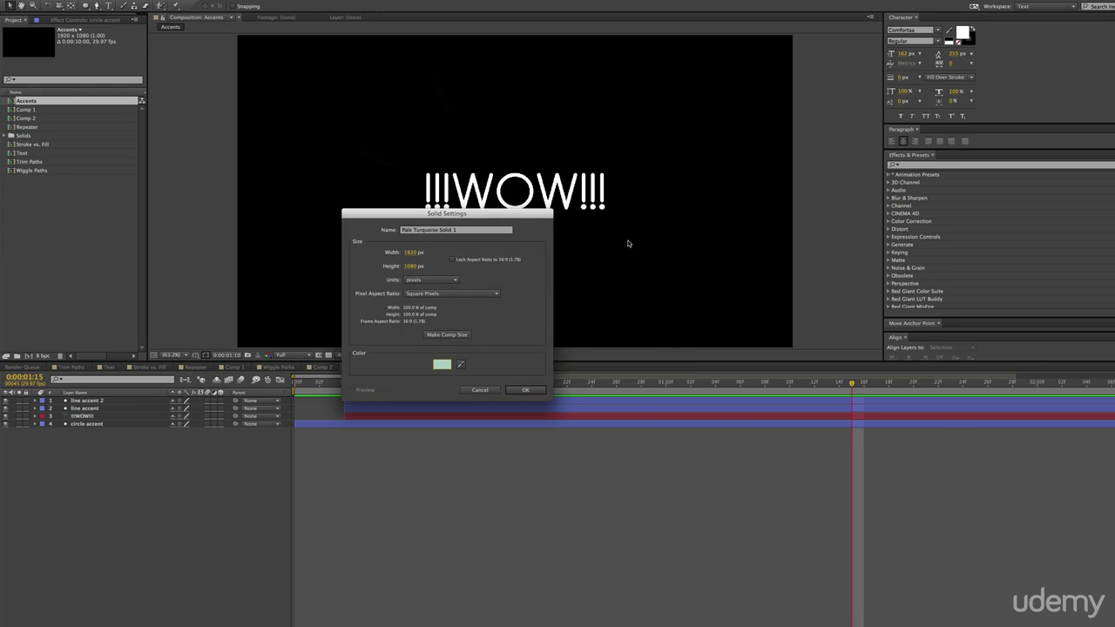
pyautogui.click(526, 390)
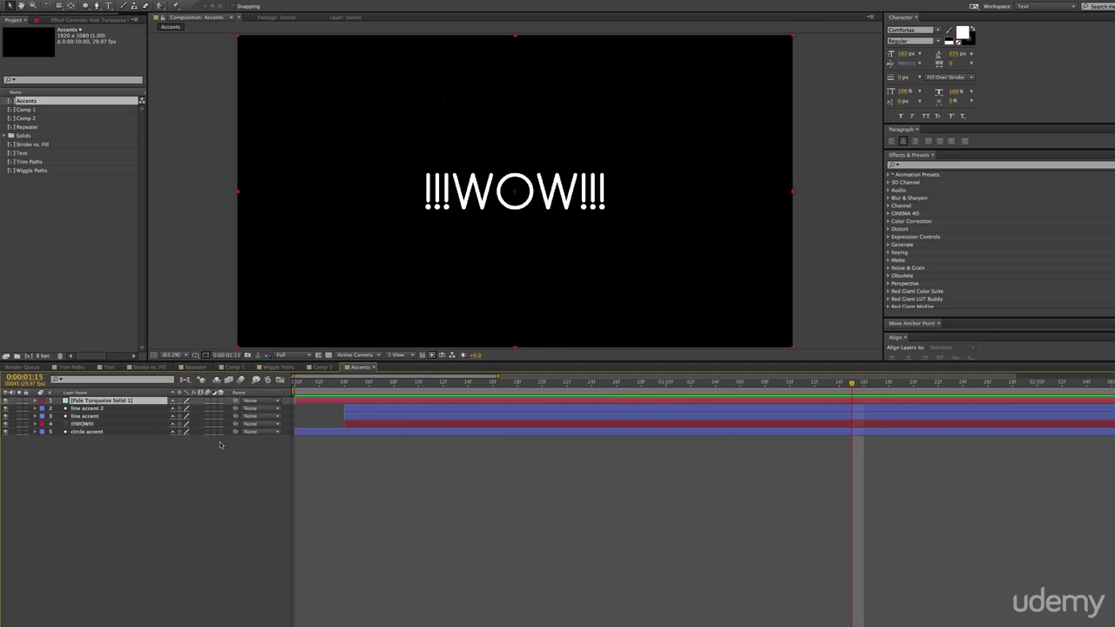
pyautogui.click(458, 502)
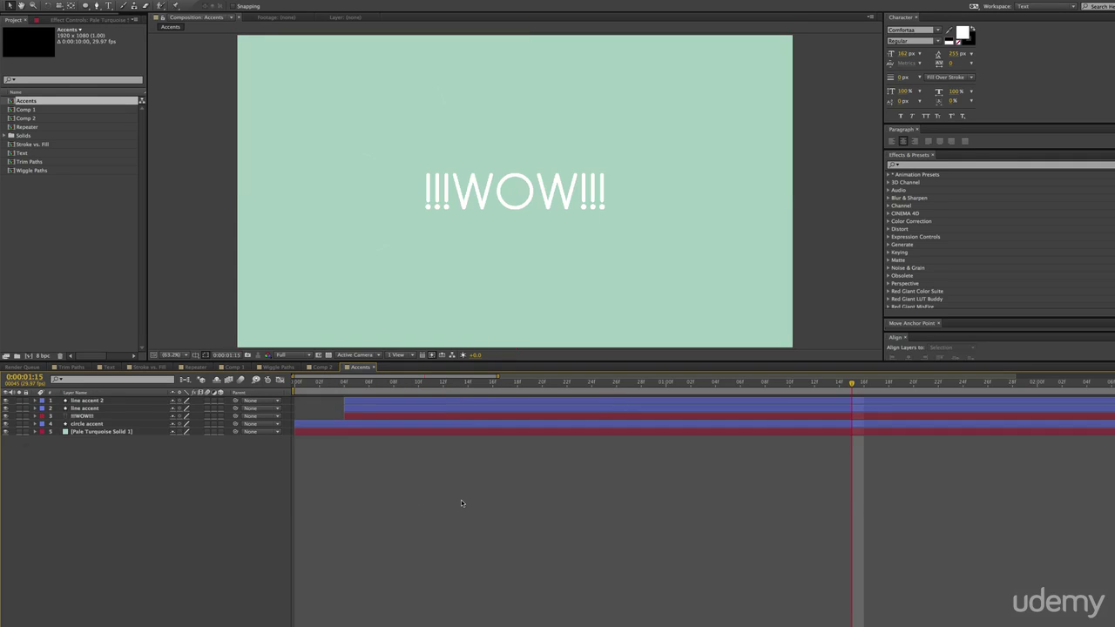
pyautogui.press('KP_0')
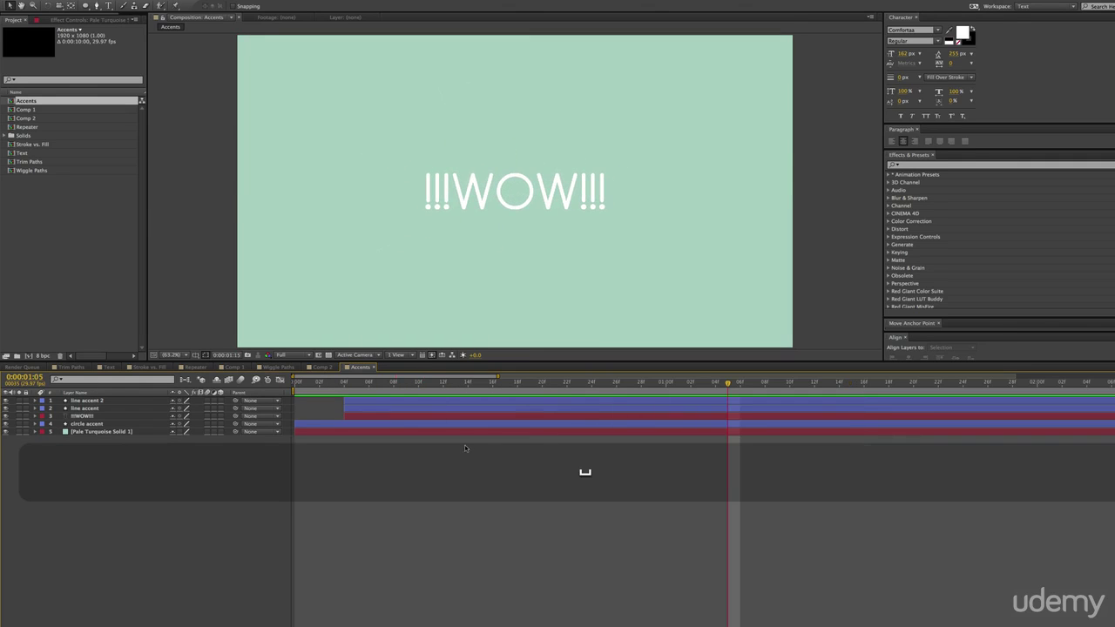
# Change the fill colour of the !!!WOW!!! text to dark gray.
pyautogui.click(352, 416)
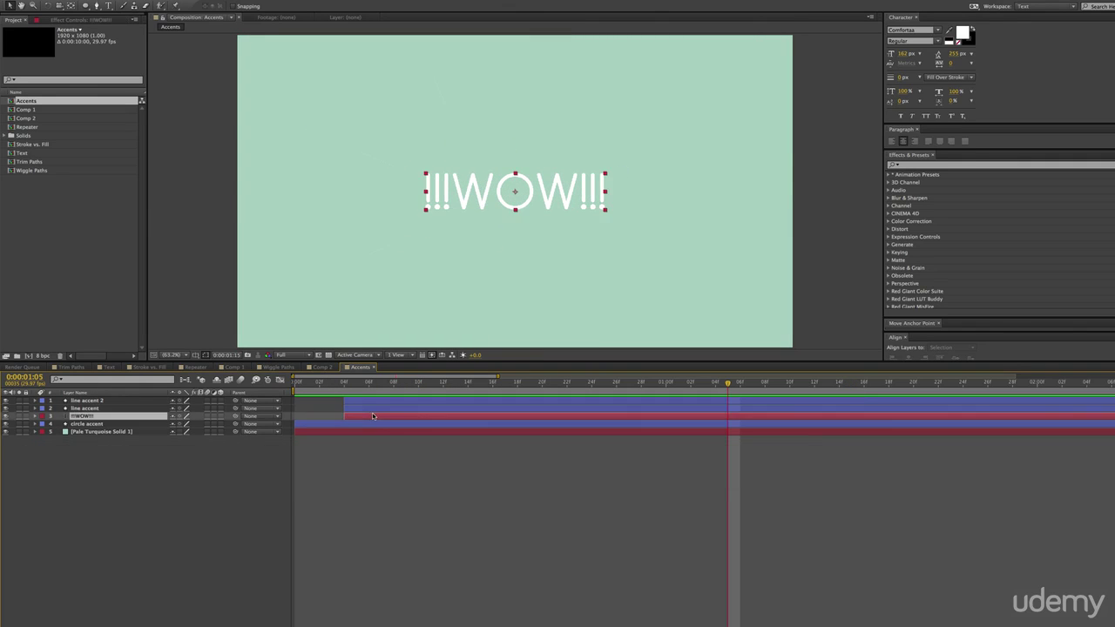
pyautogui.click(964, 32)
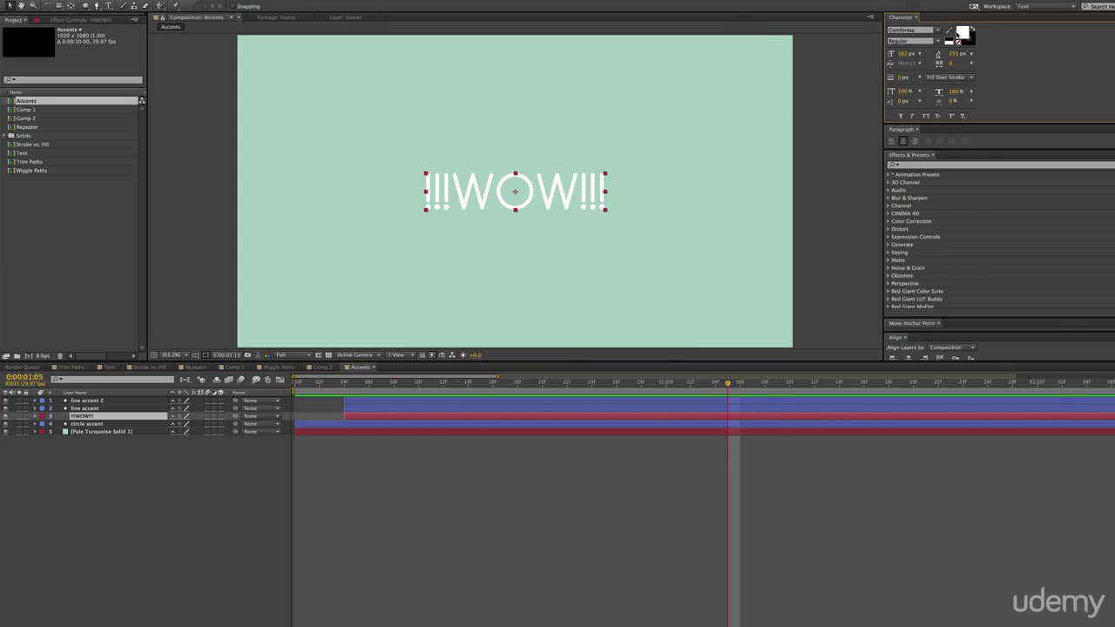
pyautogui.moveTo(422, 274); pyautogui.dragTo(411, 311)
pyautogui.click(631, 230)
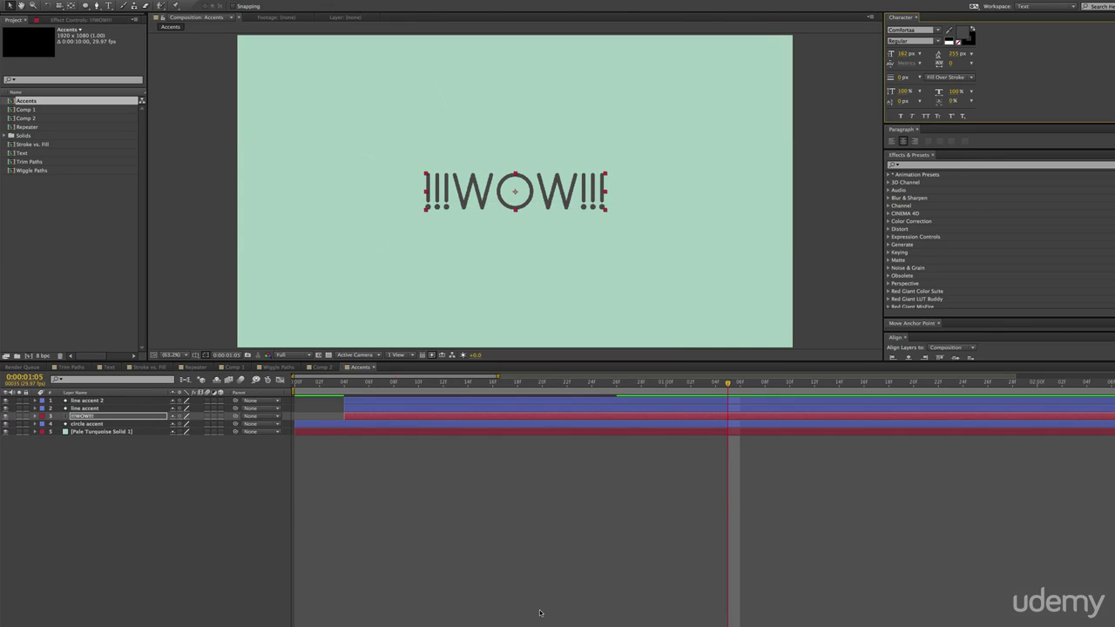
# Preview the title animation several times to check the circle, lines and text against the new background.
pyautogui.press('KP_0')
pyautogui.press('KP_0')
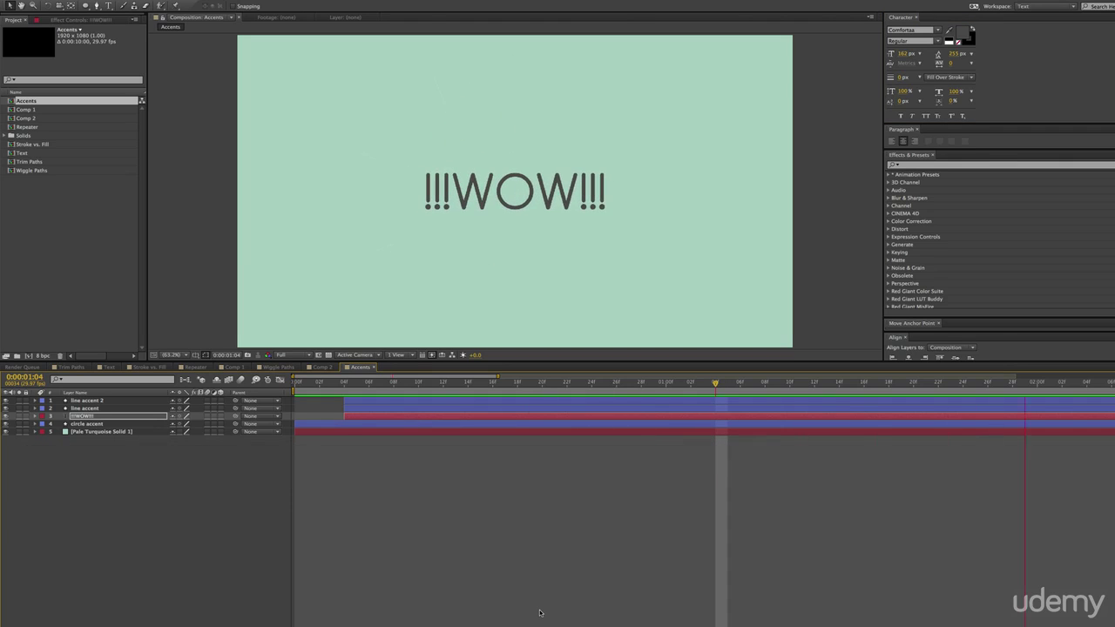
pyautogui.press('KP_0')
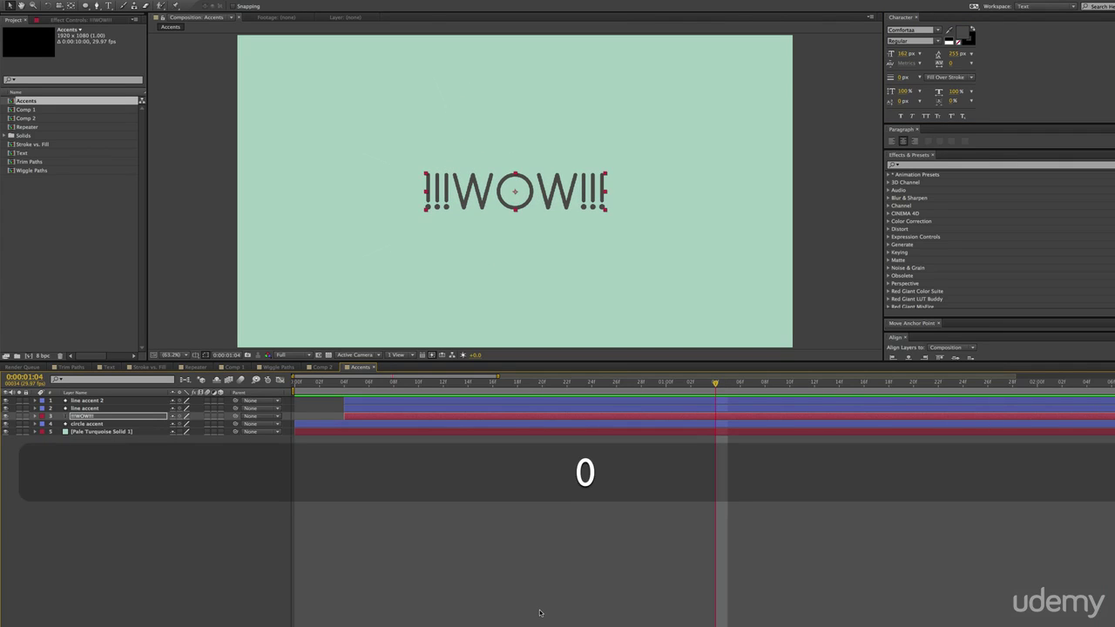
pyautogui.click(543, 383)
pyautogui.press('KP_0')
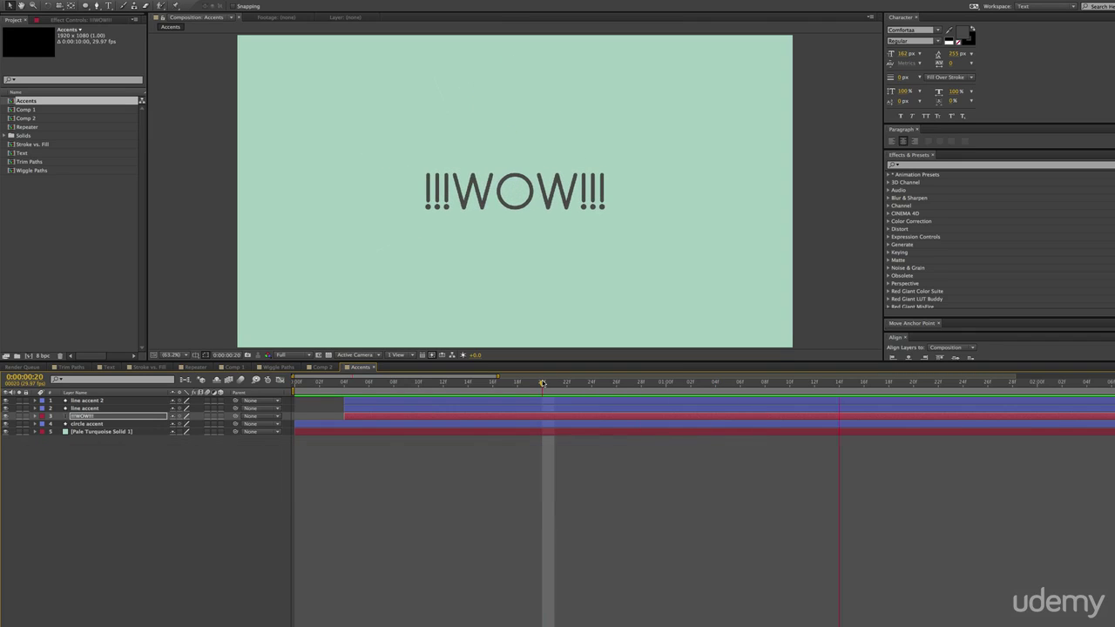
pyautogui.press('KP_0')
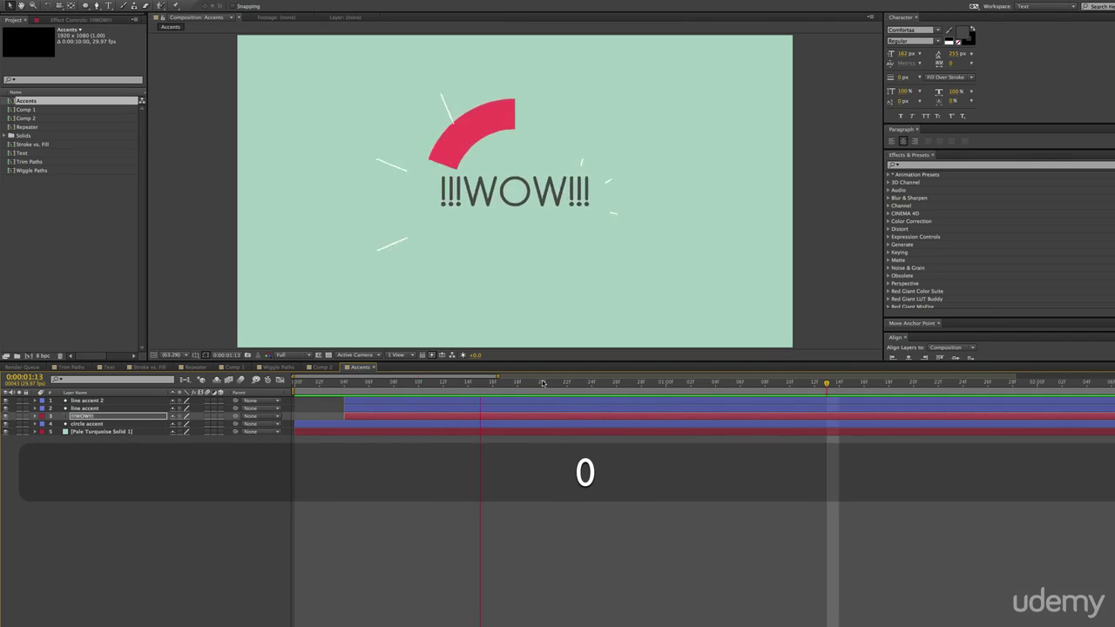
pyautogui.press('KP_0')
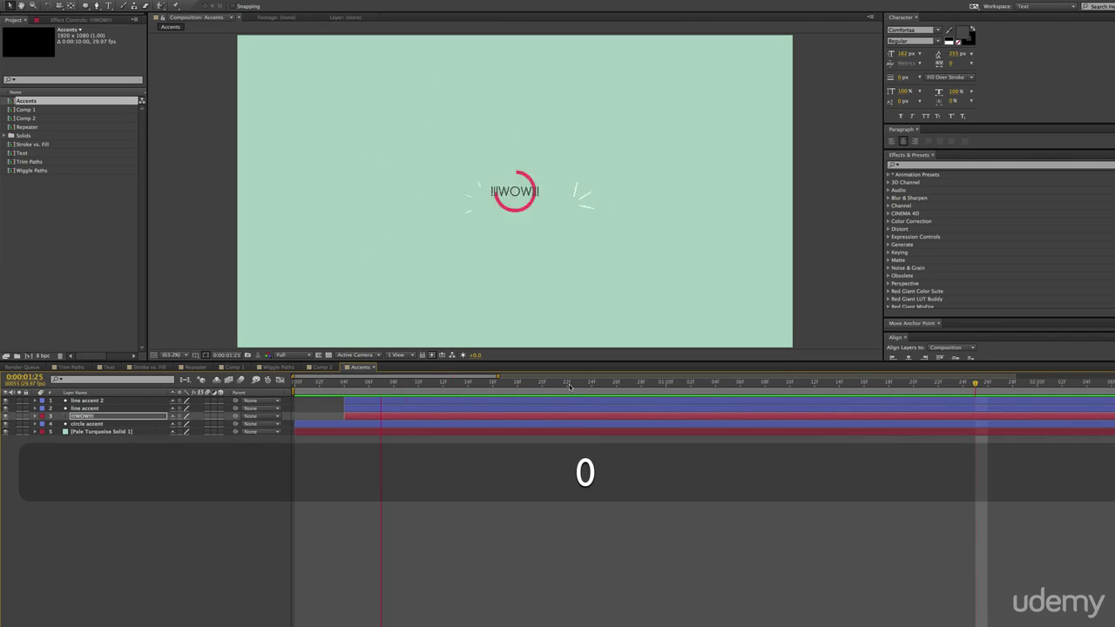
pyautogui.press('space')
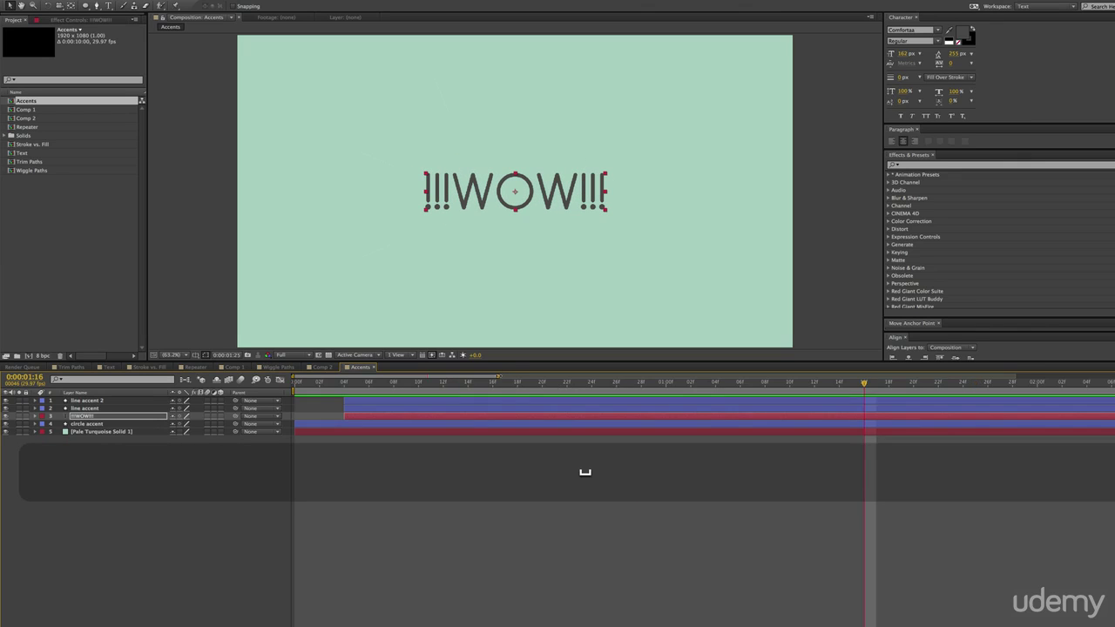
# Show the full timeline, extend the end of the work area to about 2:18, and preview the result.
pyautogui.moveTo(498, 377); pyautogui.dragTo(1114, 377)
pyautogui.moveTo(1014, 392); pyautogui.dragTo(521, 393)
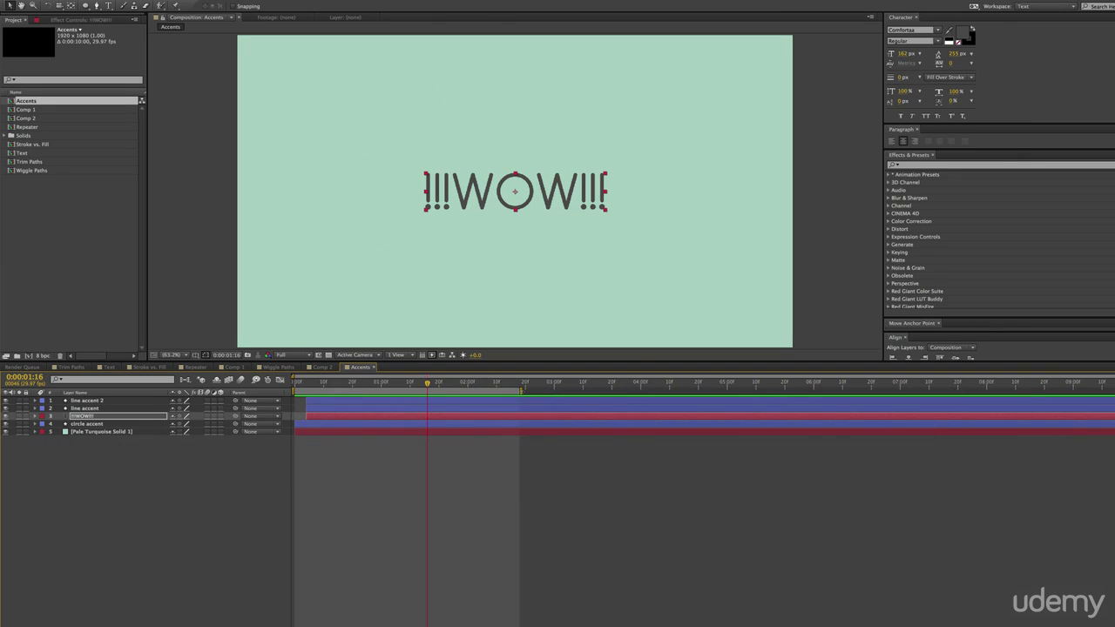
pyautogui.press('KP_0')
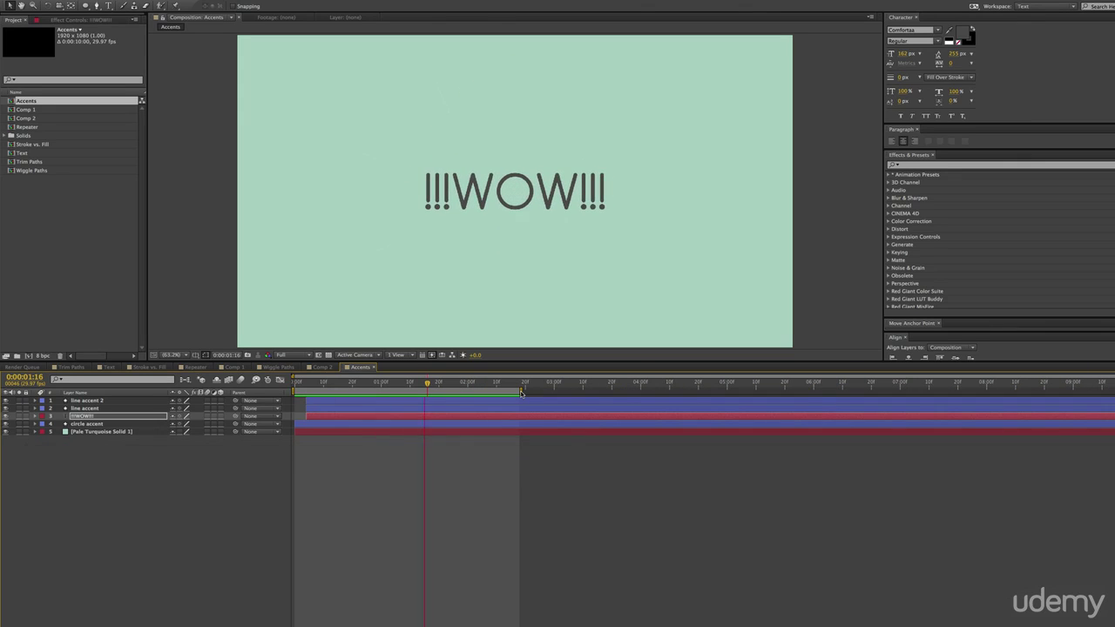